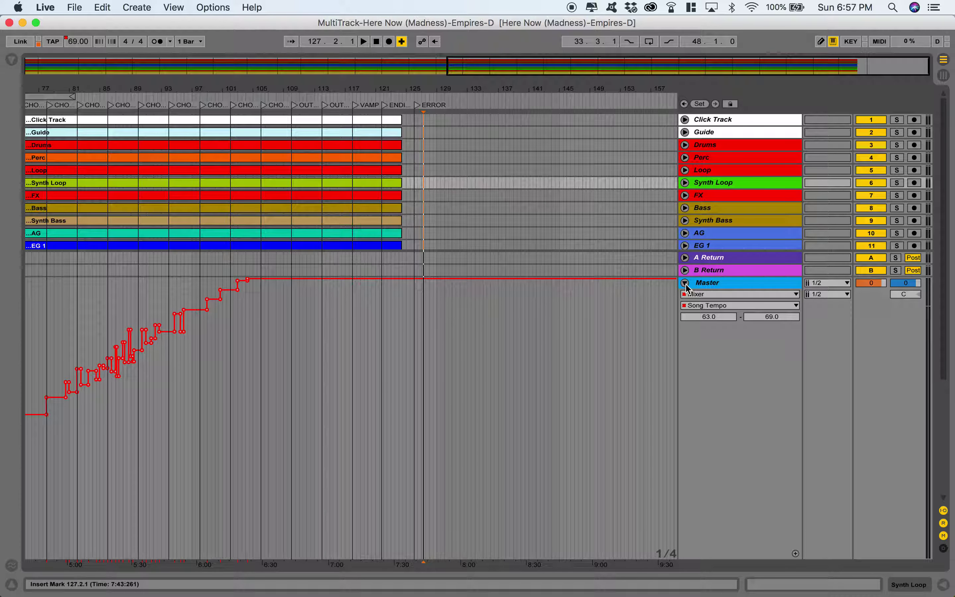
- Collapse the Master track's tempo automation and look over the song's section locators across the whole arrangement
click(685, 283)
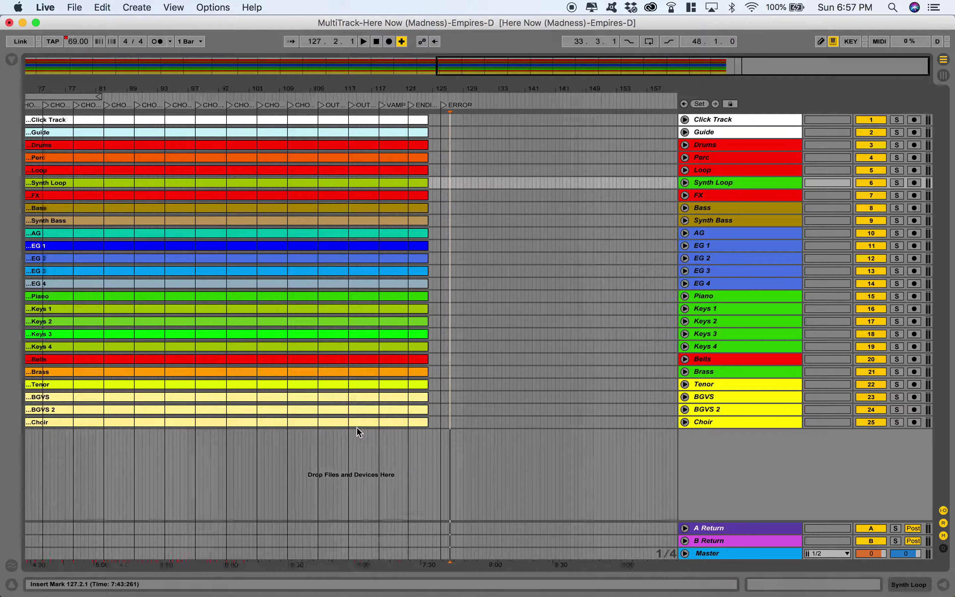
scroll(358, 432, left, 20)
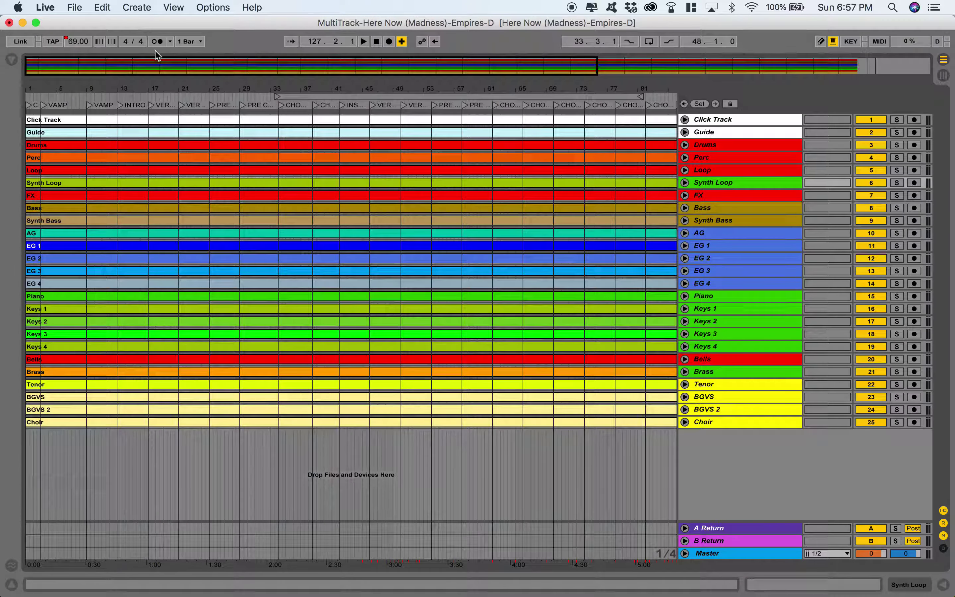
drag(164, 67, 257, 83)
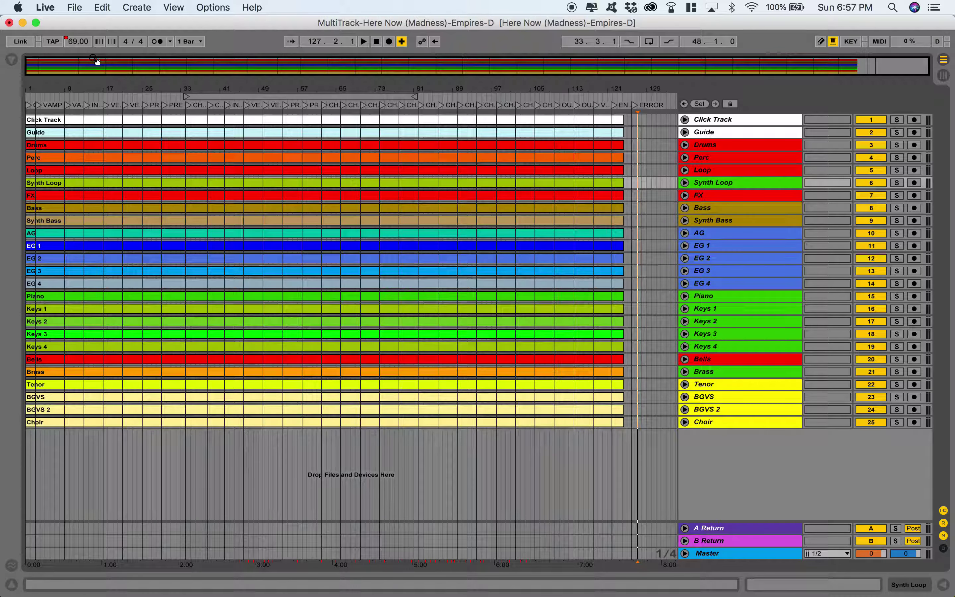
drag(100, 73, 101, 116)
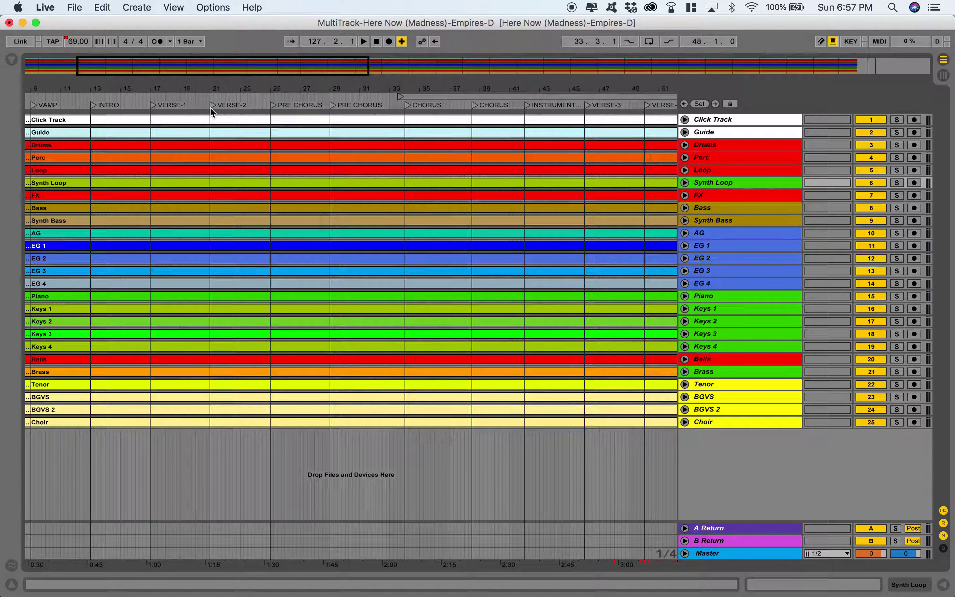
drag(224, 74, 472, 69)
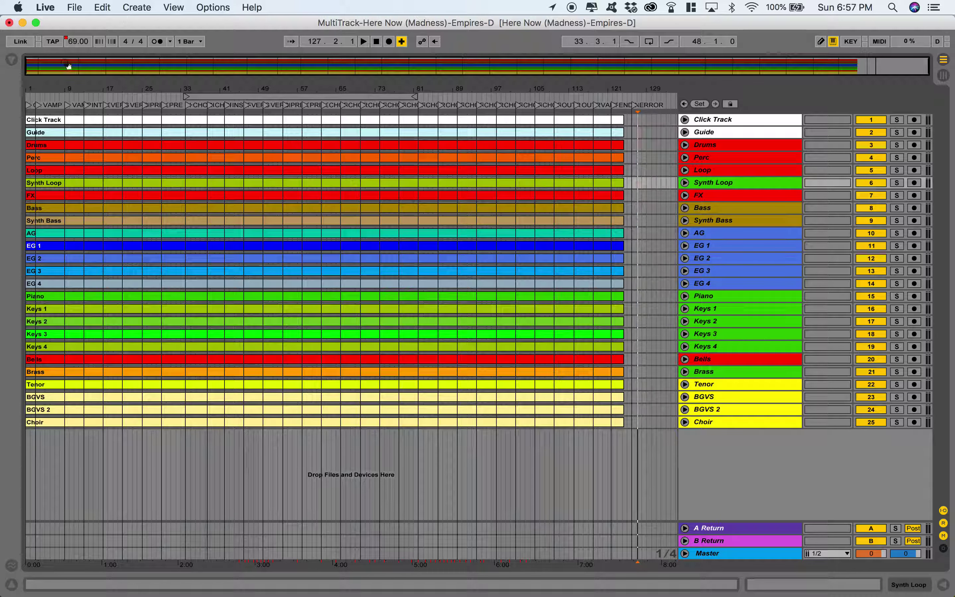
- Insert the MT_ADVANCED_ARRANGEMENT_VIEW_TEMPLATE set from the Templates [Advanced] folder above the Click Track
click(12, 60)
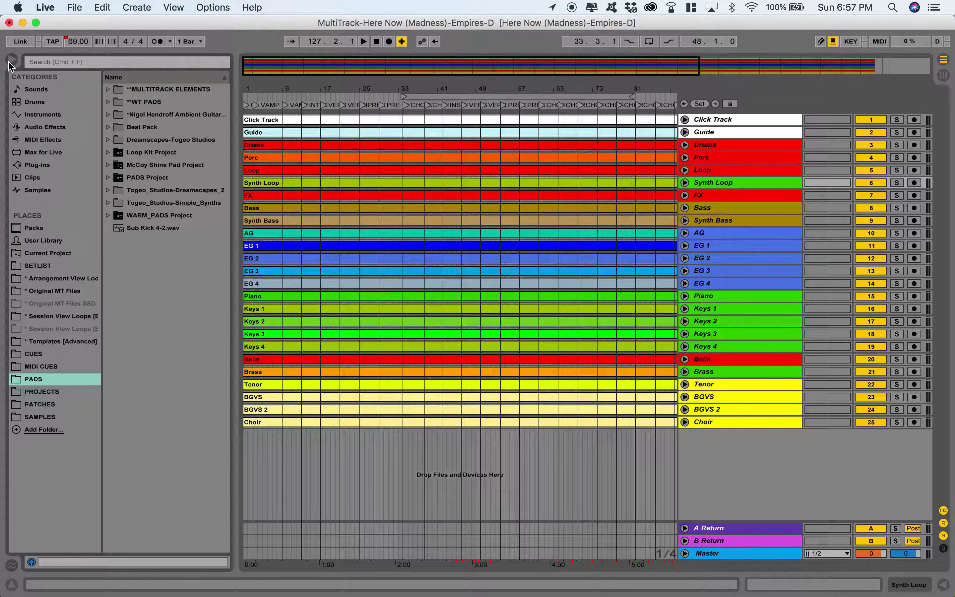
click(51, 344)
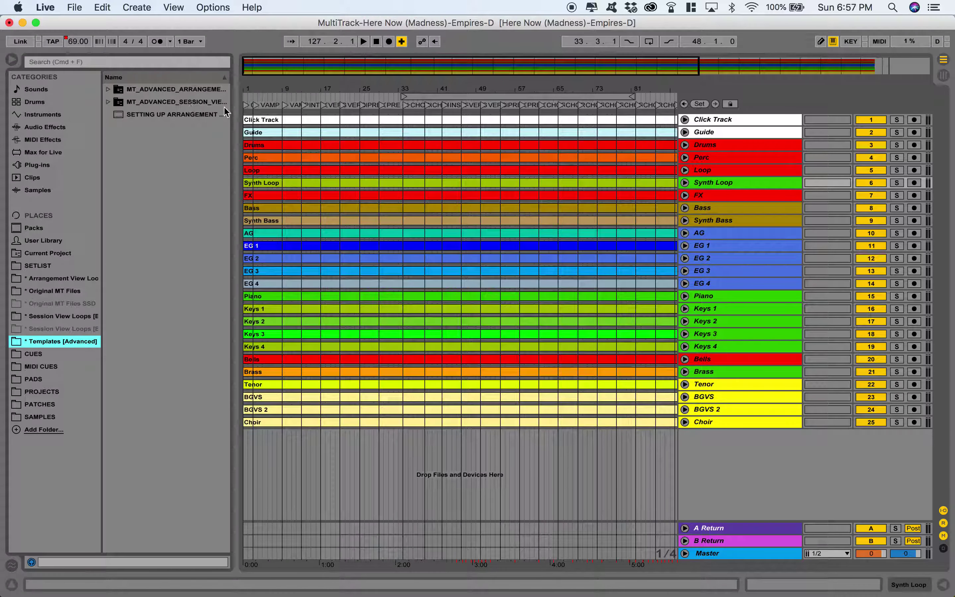
drag(235, 112, 303, 108)
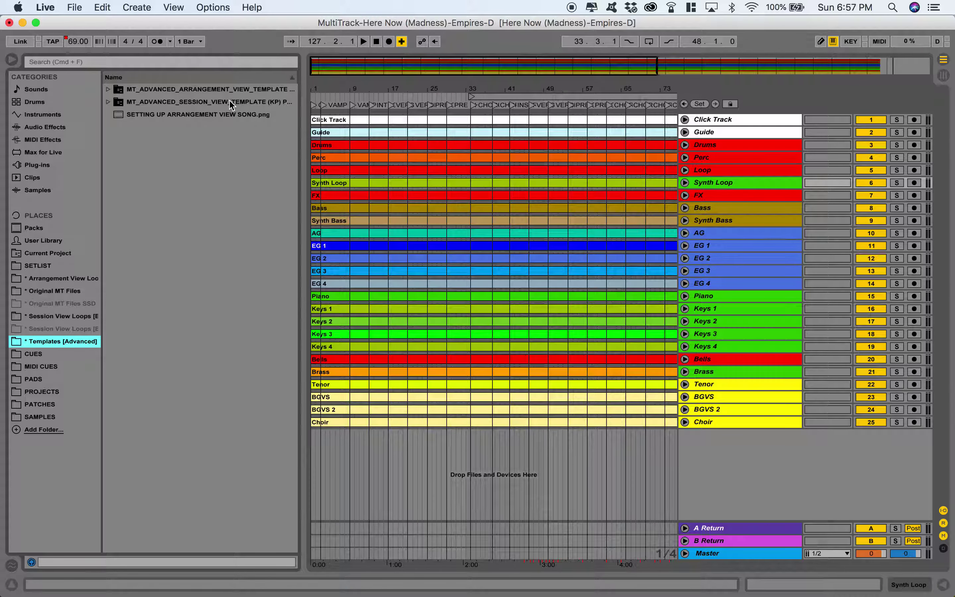
click(109, 90)
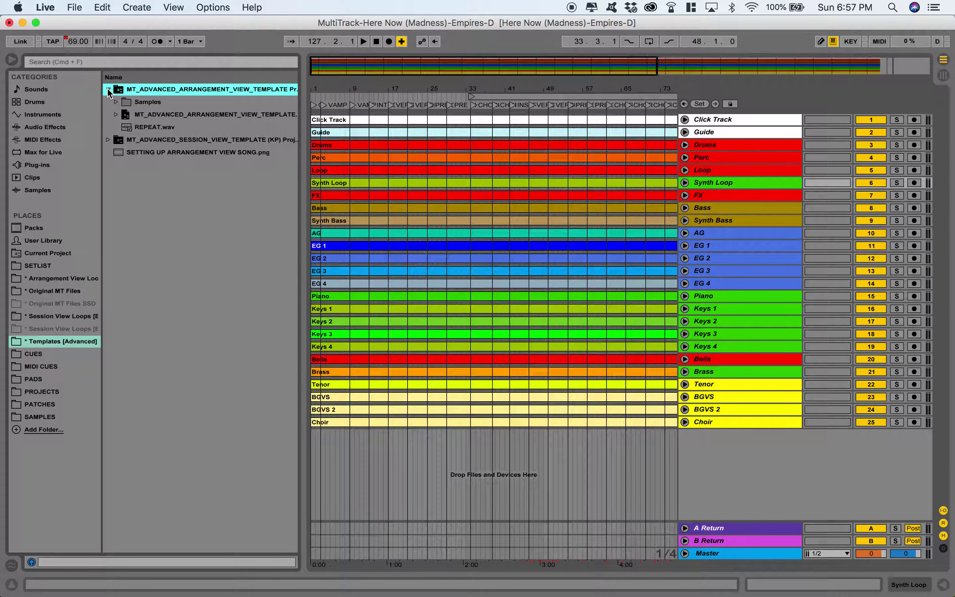
click(136, 116)
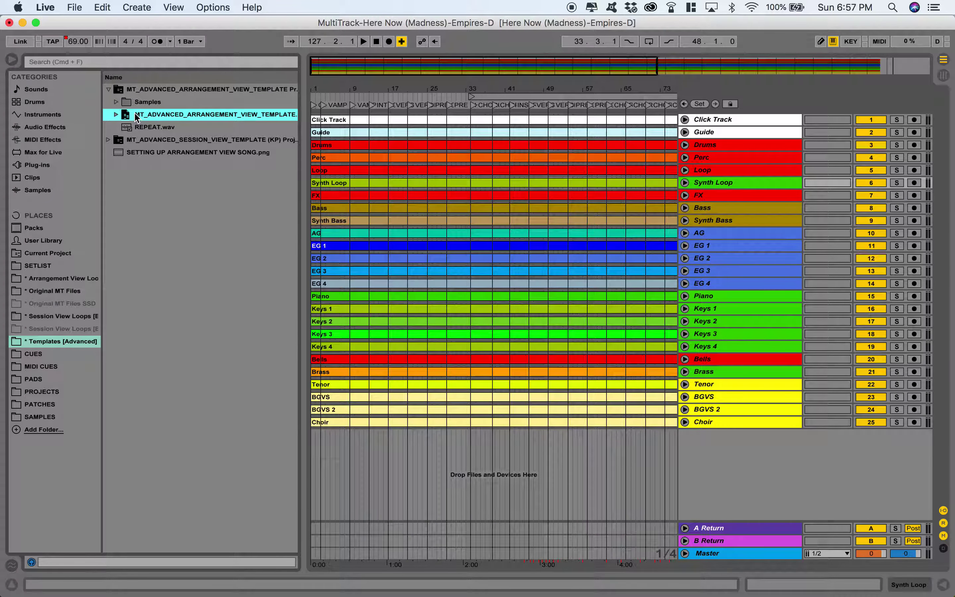
drag(138, 118, 694, 116)
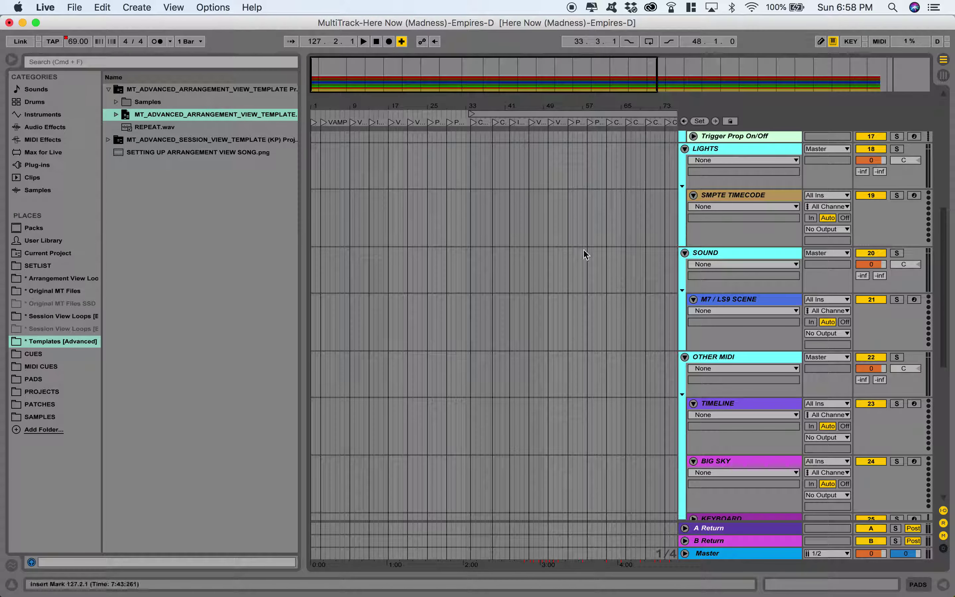
- Look over the imported template tracks, fold all of their groups at once and deselect them
scroll(750, 456, down, 10)
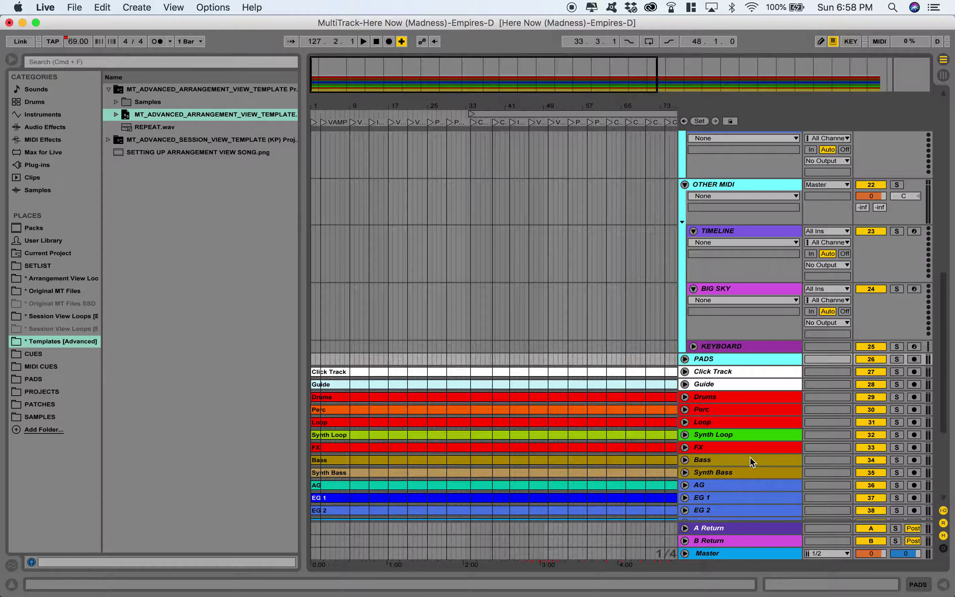
scroll(750, 456, up, 15)
scroll(749, 461, up, 5)
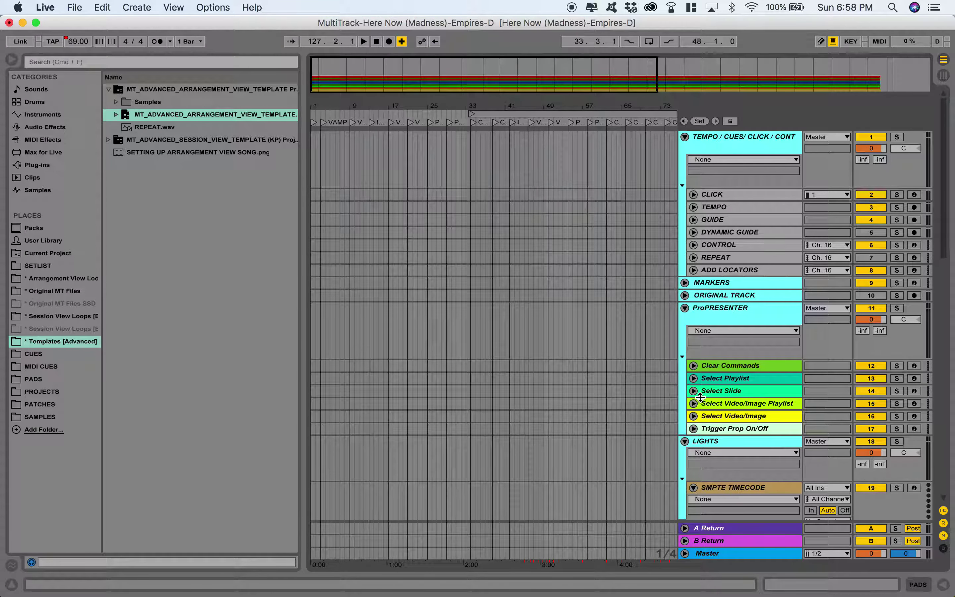
alt+click(685, 442)
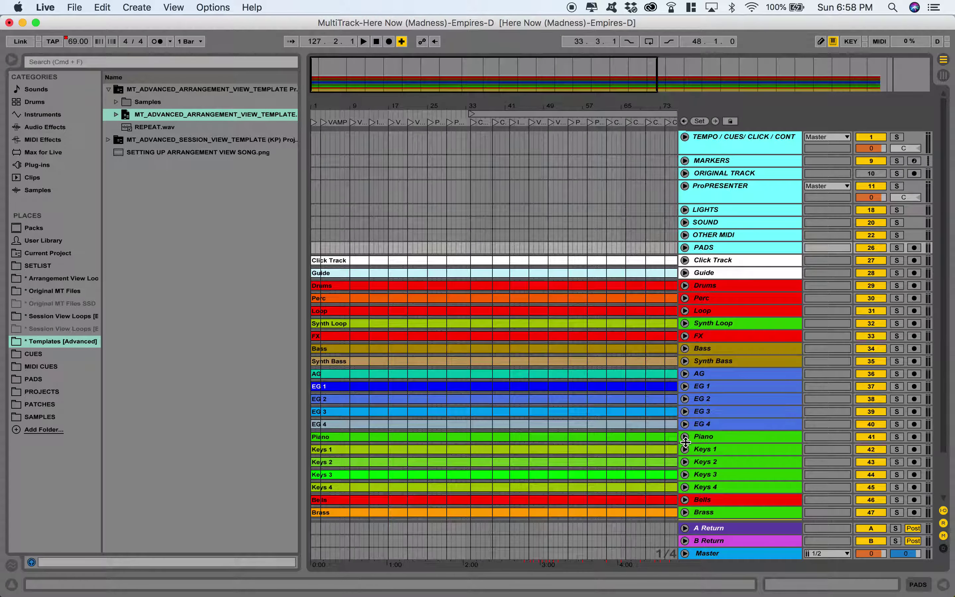
click(665, 194)
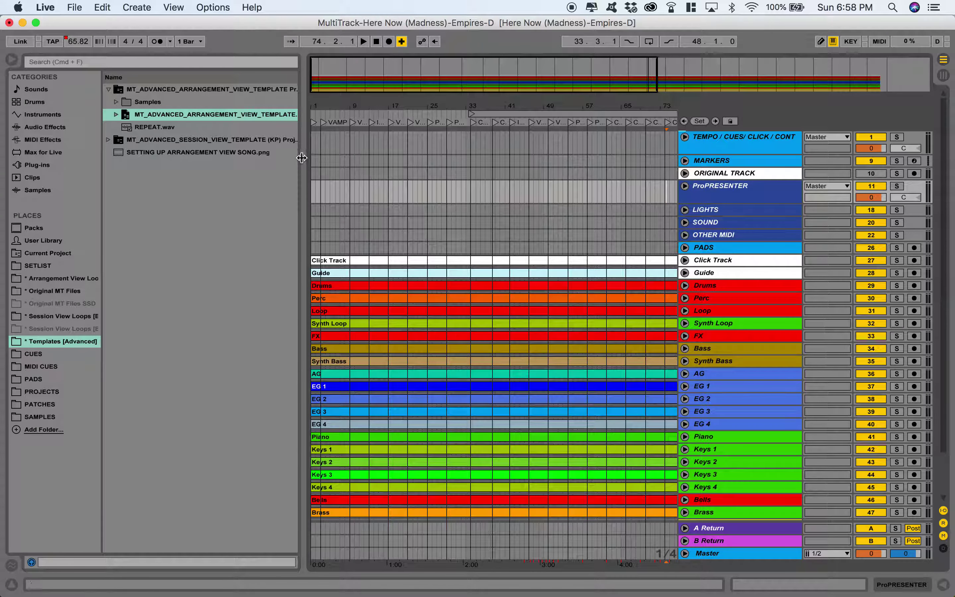
- Narrow the browser's file list and hide the browser to give the arrangement the full width
drag(301, 158, 235, 158)
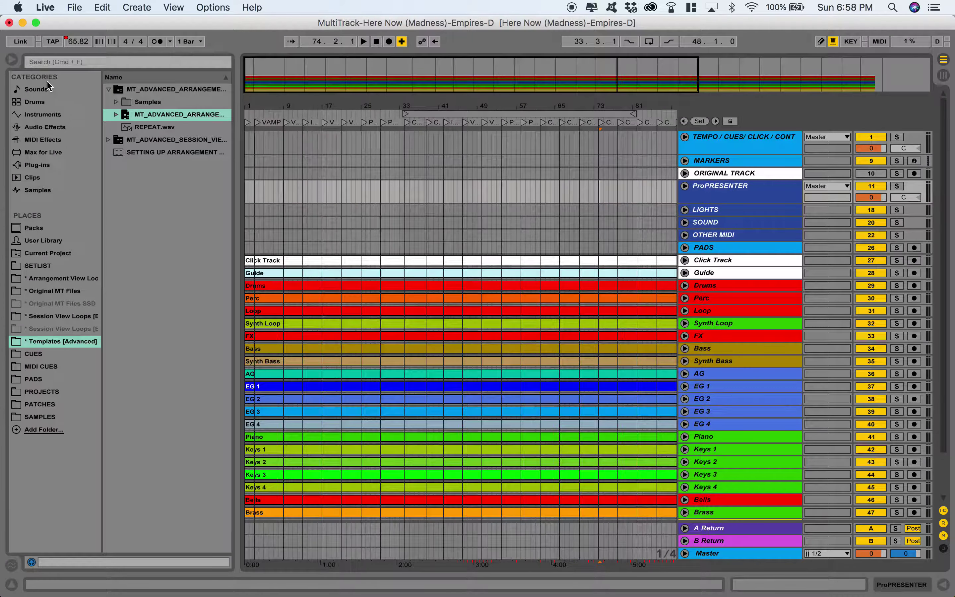
click(12, 60)
scroll(513, 327, down, 1)
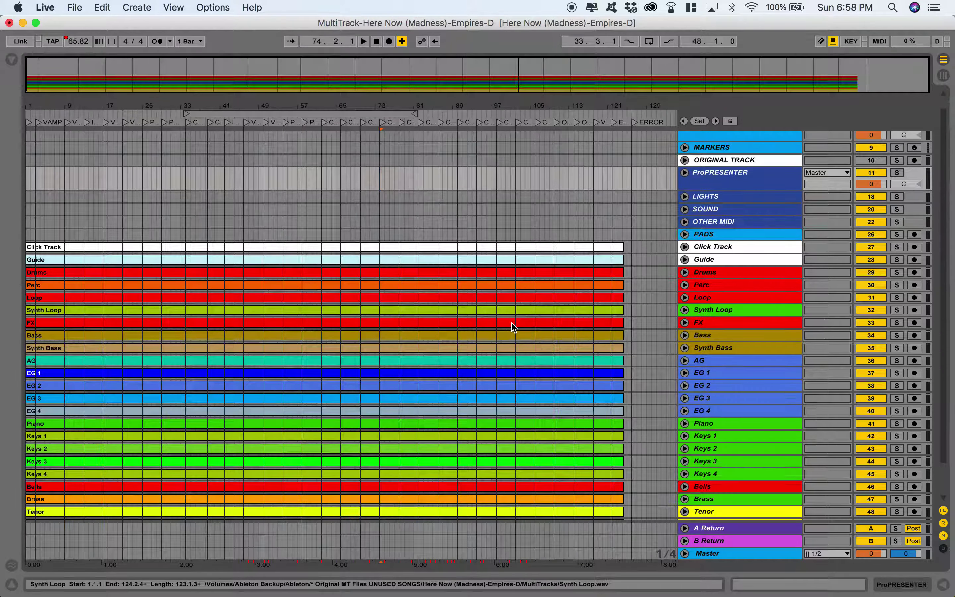
scroll(512, 327, up, 1)
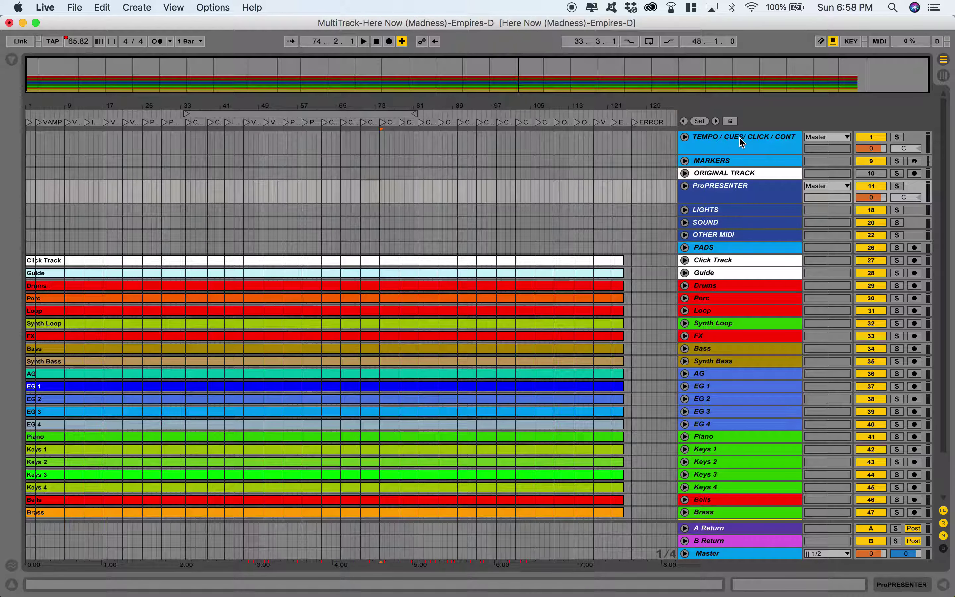
- Select all the song's audio clips from Click Track to Choir and enable Warp on them
click(563, 262)
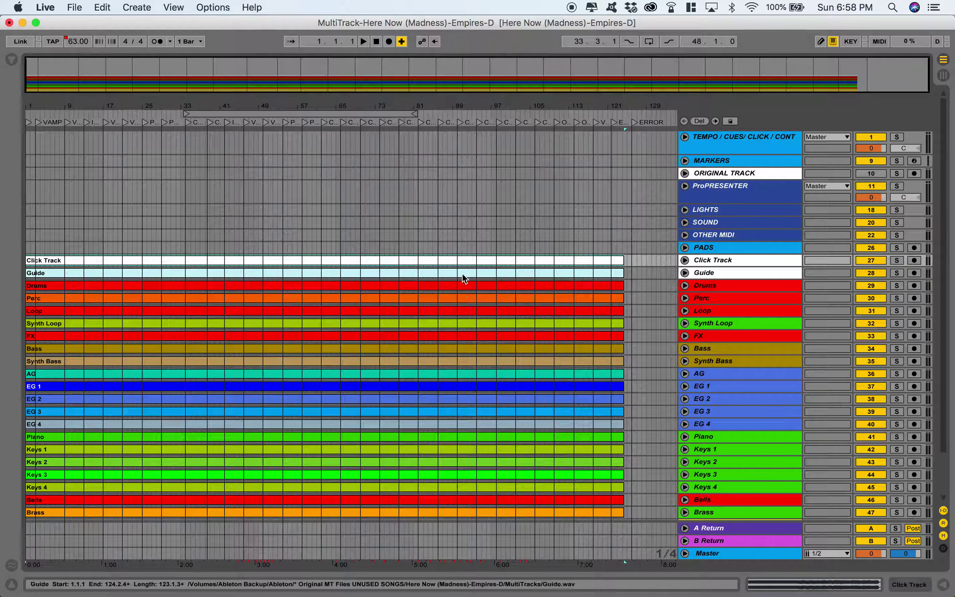
double_click(462, 263)
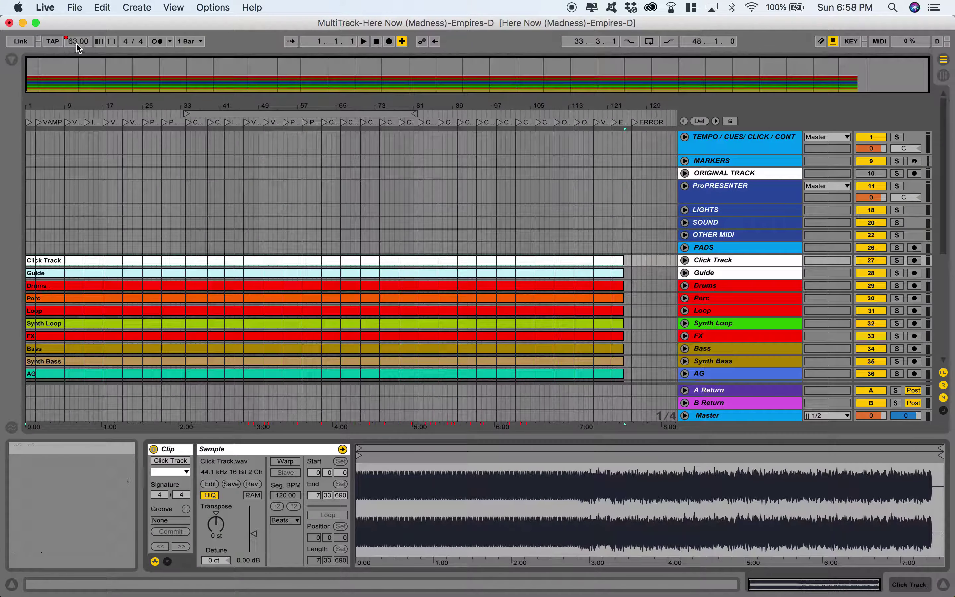
scroll(303, 272, down, 5)
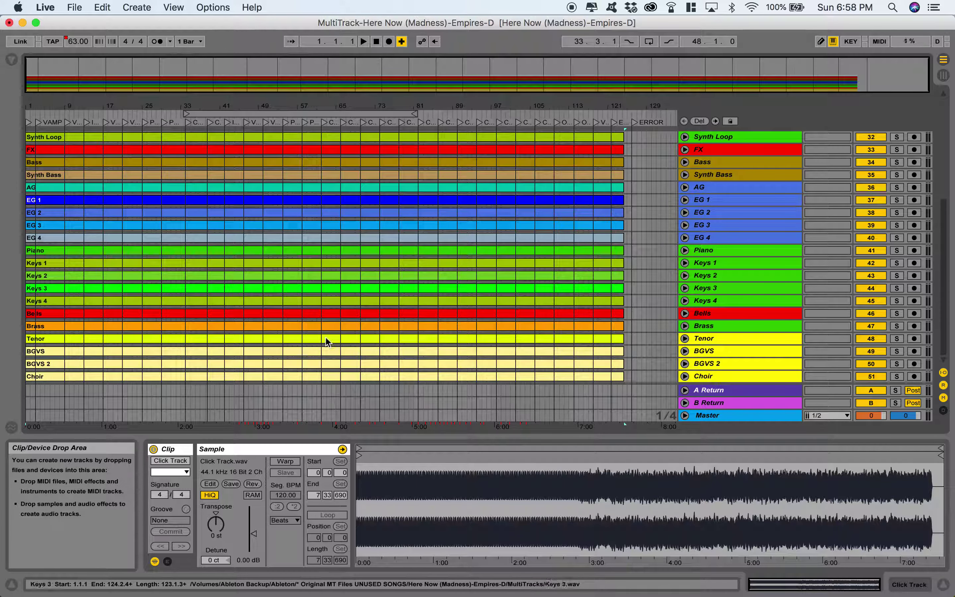
shift+click(344, 377)
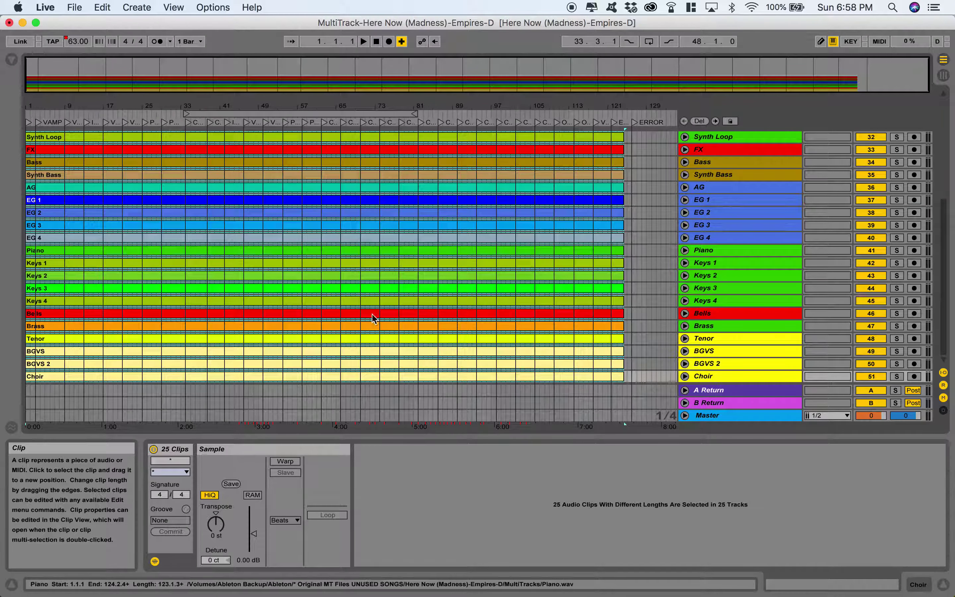
click(285, 460)
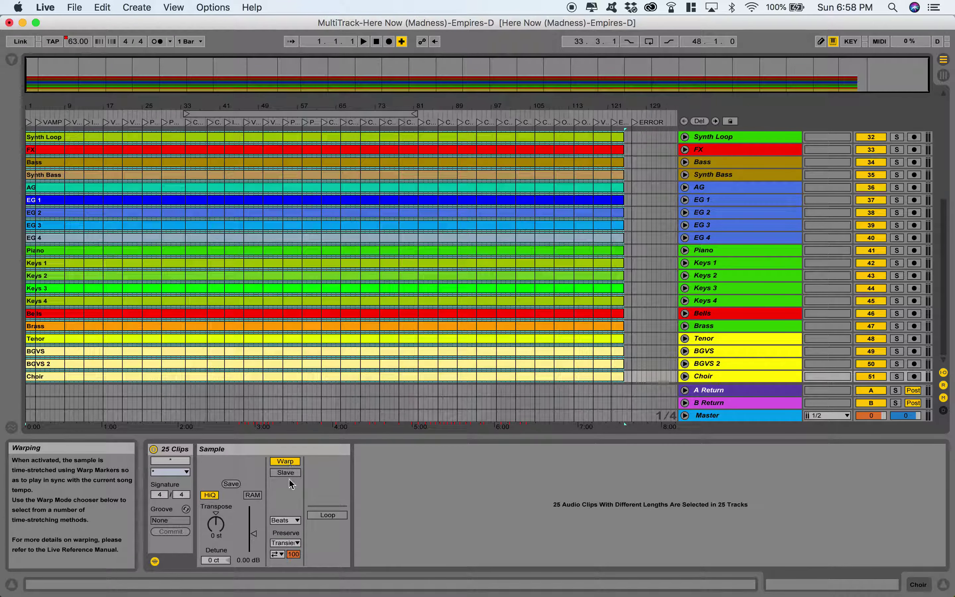
- Set the selected clips' warp mode to Complex Pro and close the clip details
click(291, 527)
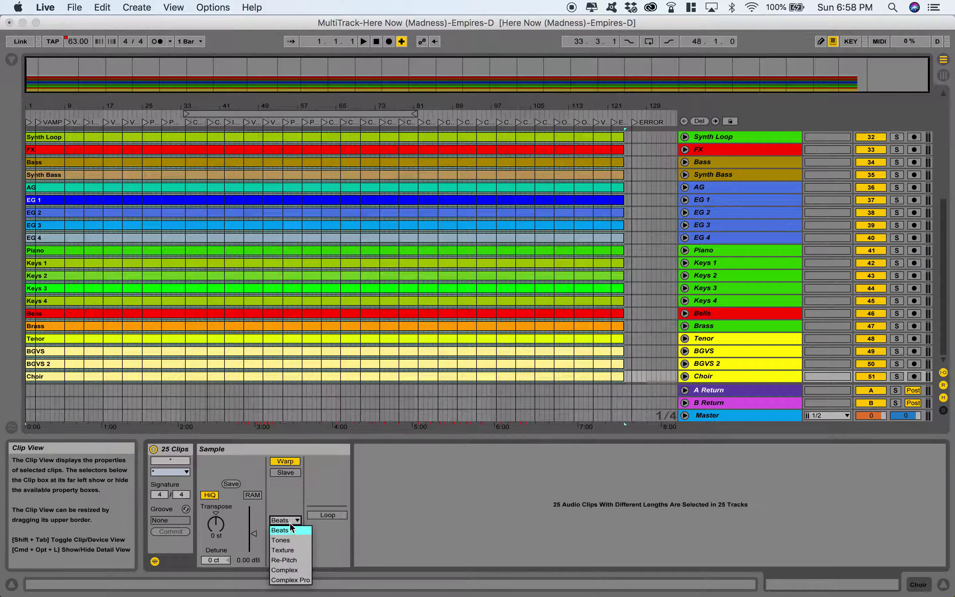
click(297, 584)
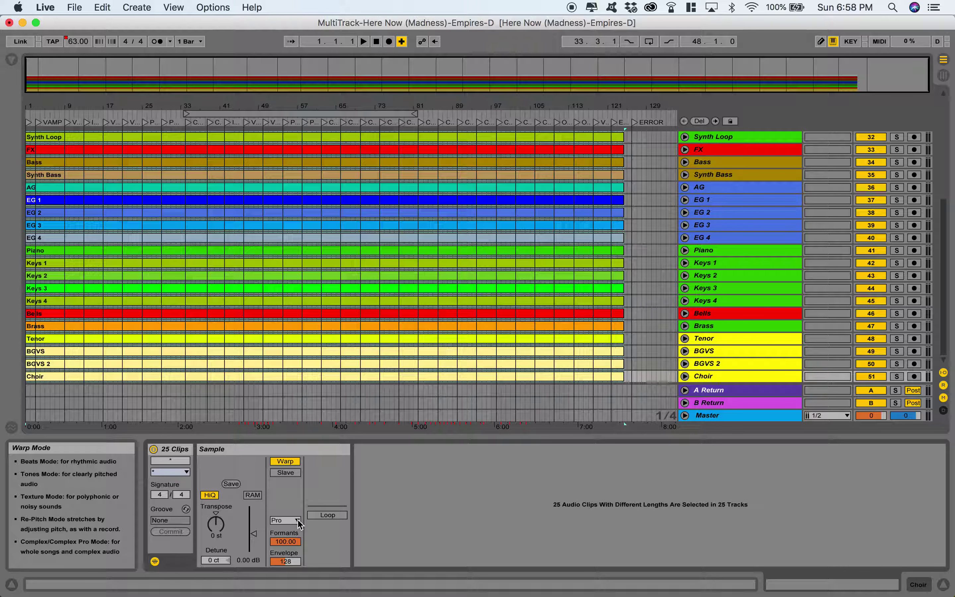
scroll(650, 277, up, 5)
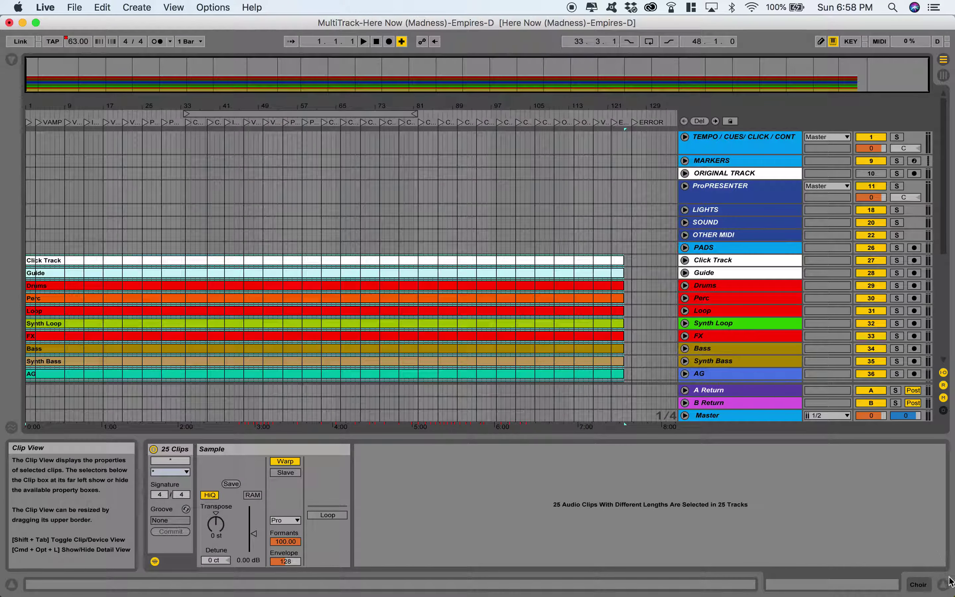
click(944, 586)
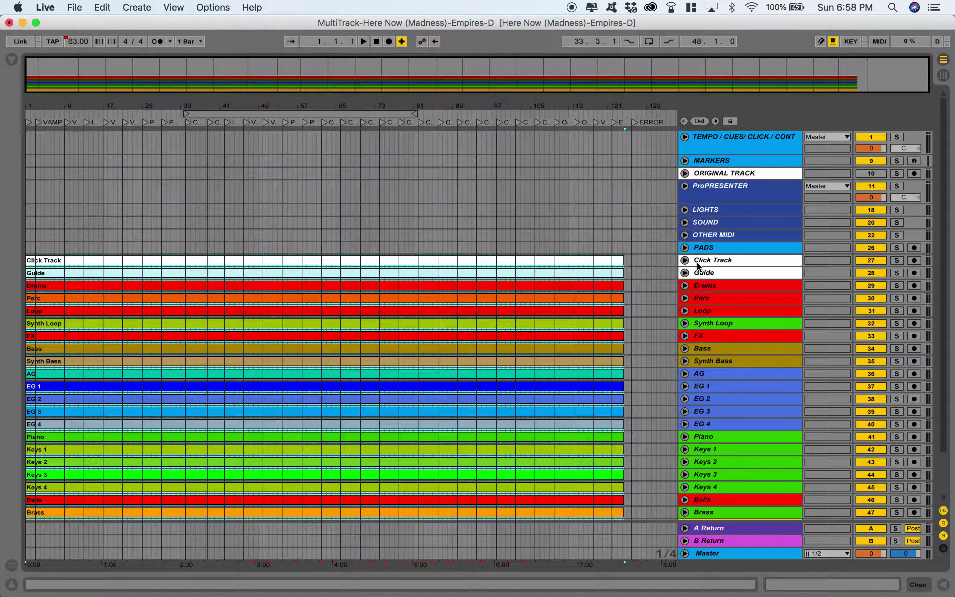
- Unfold the TEMPO / CUES / CLICK group and move the Guide clip onto its GUIDE track, keeping it at the song's start
click(685, 137)
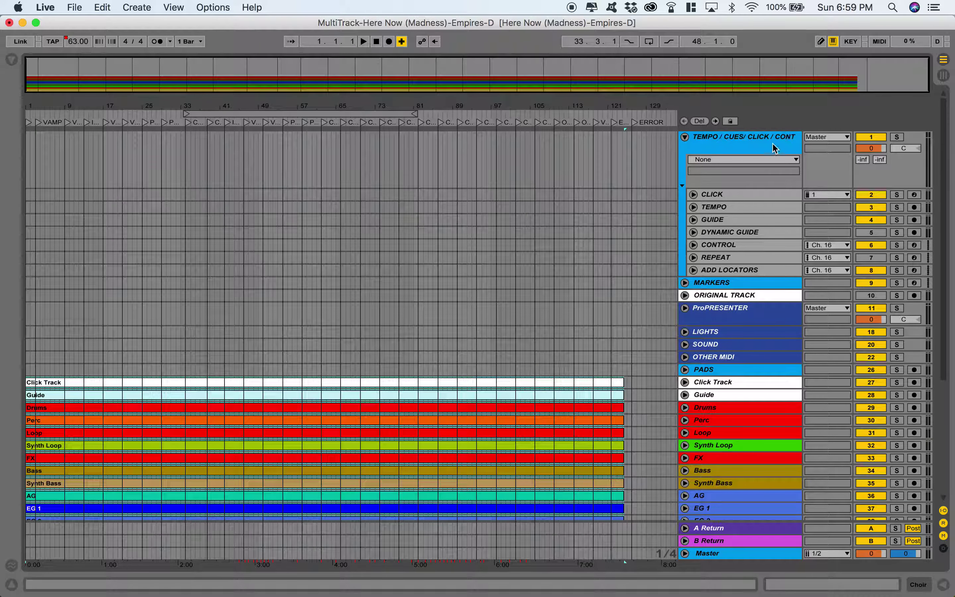
scroll(552, 306, down, 2)
scroll(552, 306, down, 3)
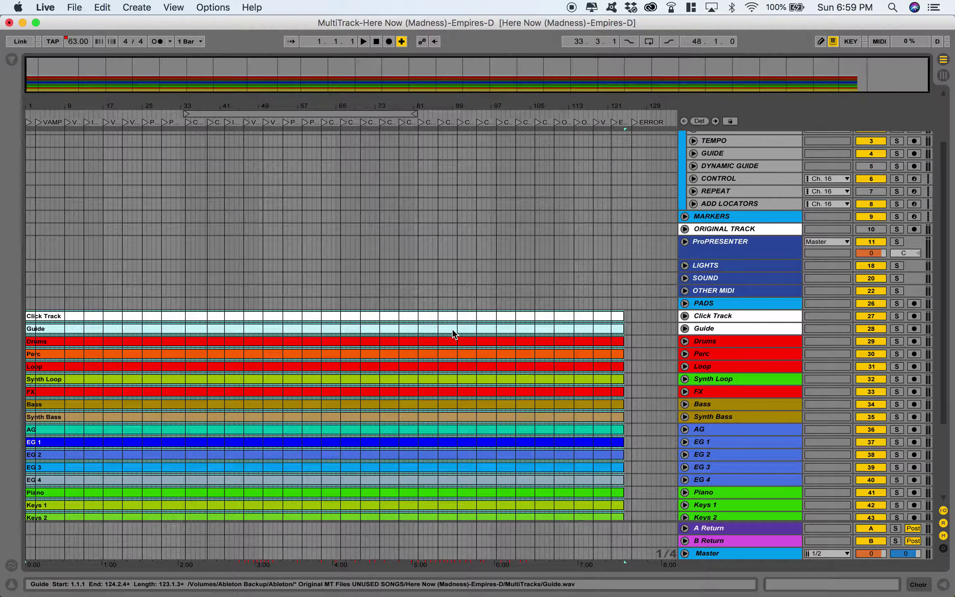
drag(454, 333, 404, 155)
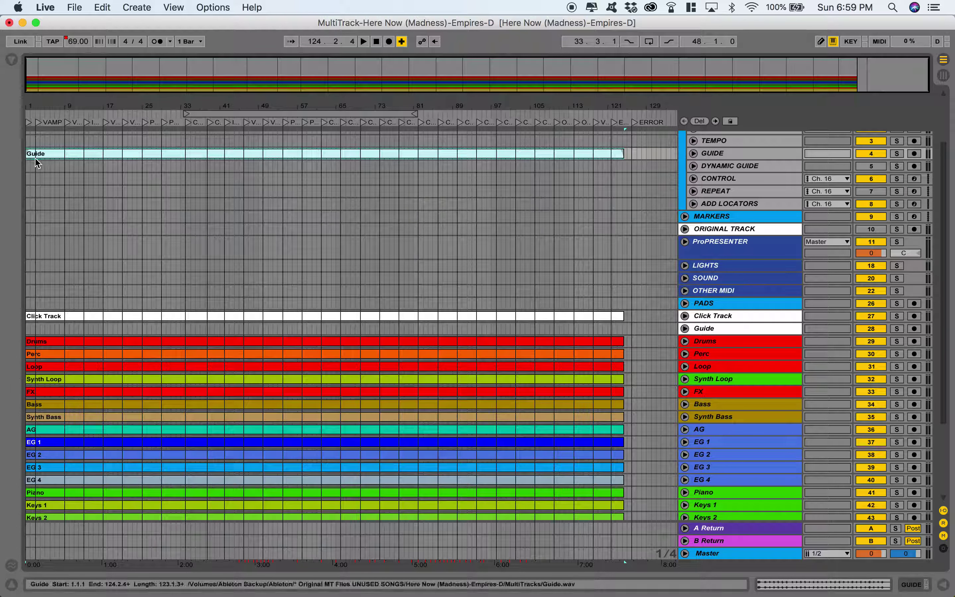
- Delete the original Click Track and Guide tracks below PADS
click(718, 318)
shift+click(726, 327)
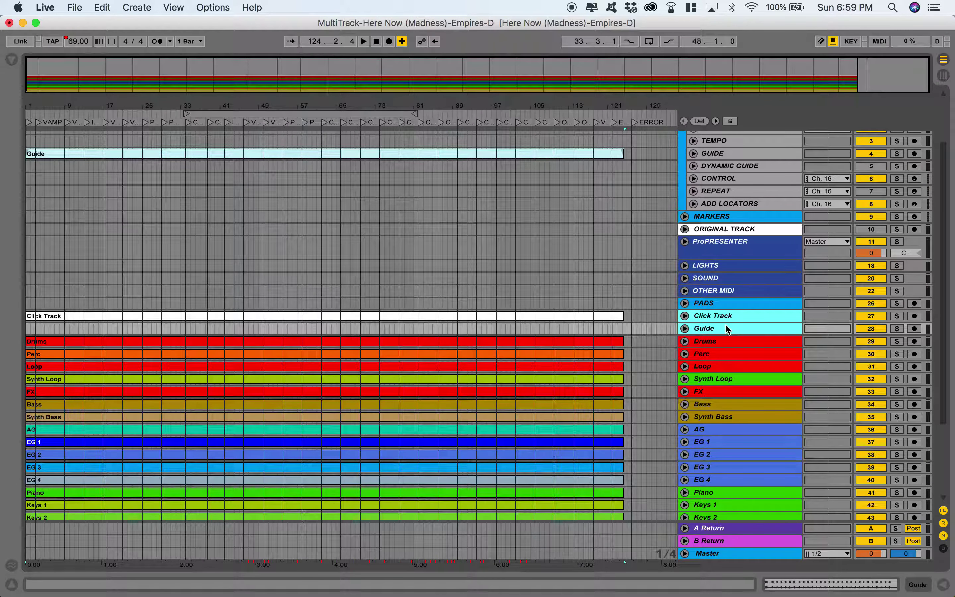
key(Delete)
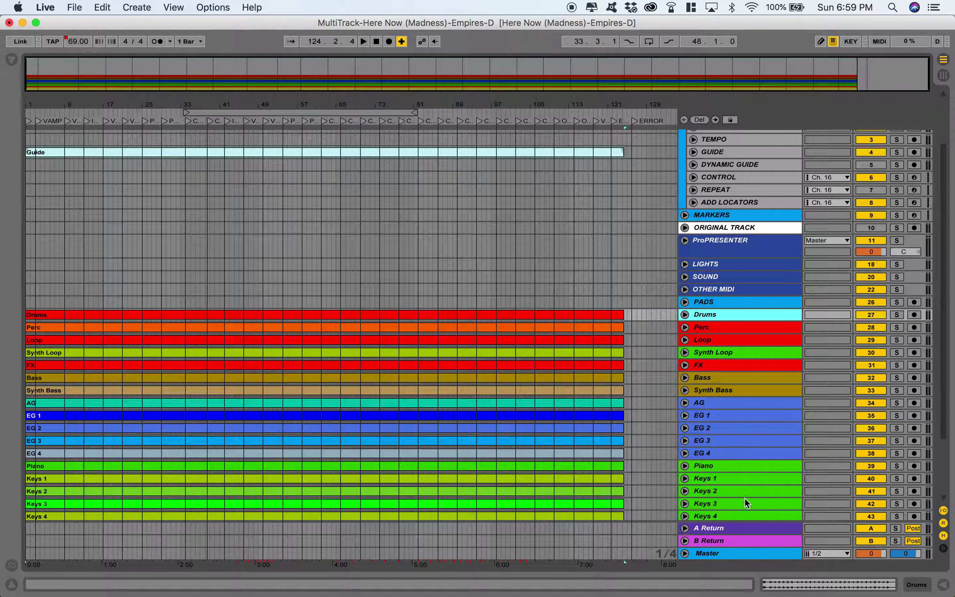
- Group all the song's tracks from Drums to Choir into one group track
scroll(720, 318, down, 3)
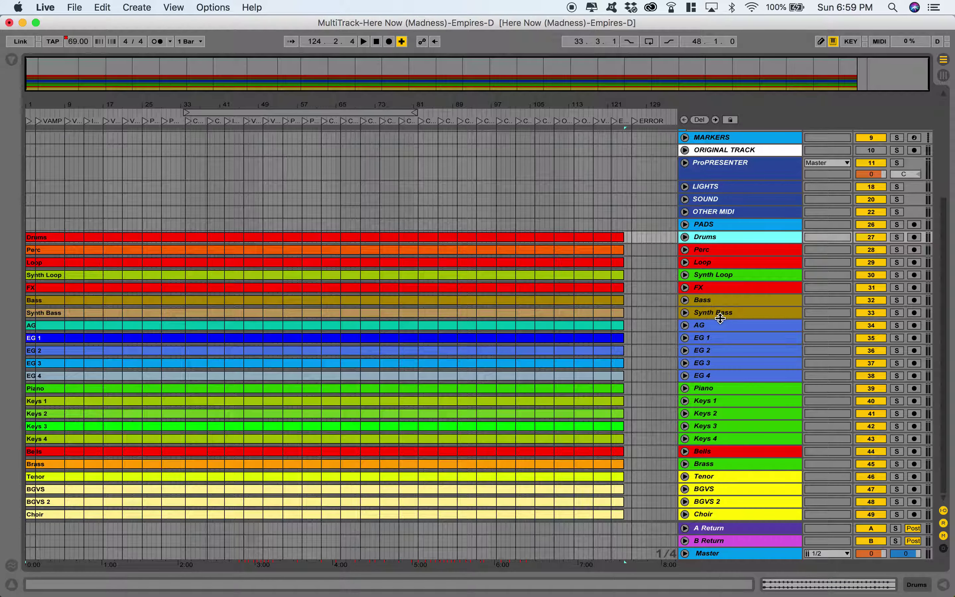
shift+click(724, 514)
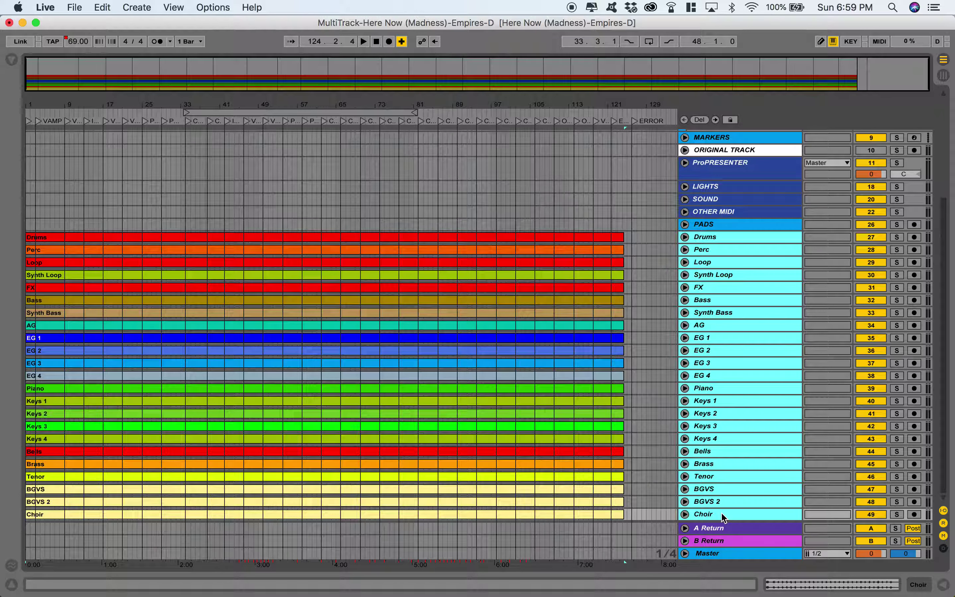
click(728, 237)
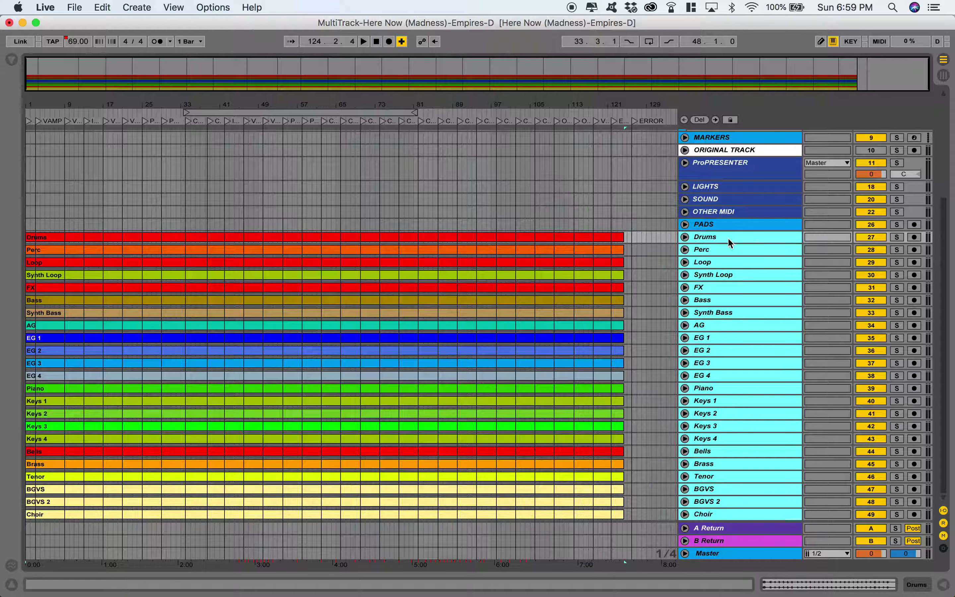
shift+click(724, 514)
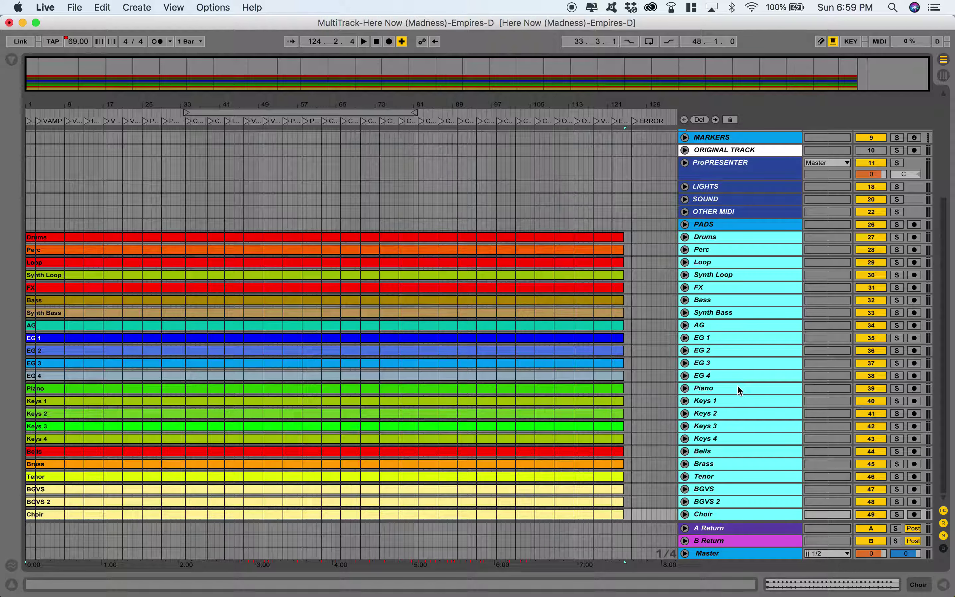
right_click(734, 311)
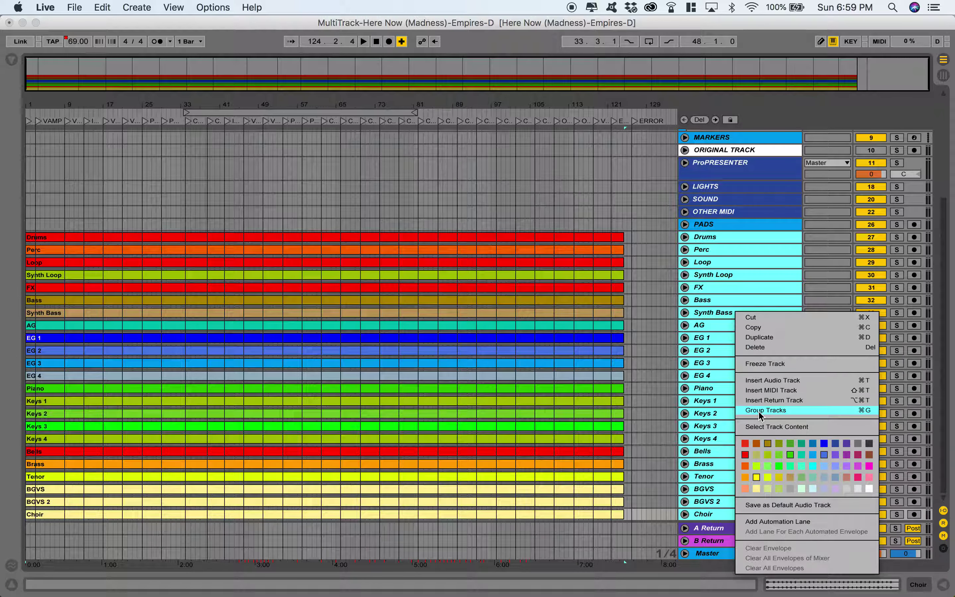
click(841, 410)
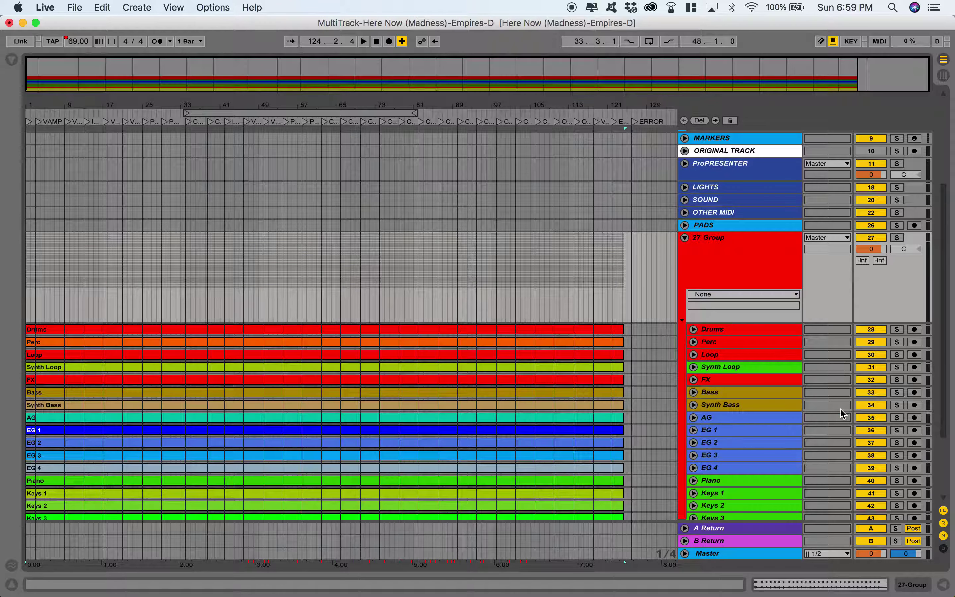
- Rename the new group track as D - HERE NOW and fold it
click(702, 246)
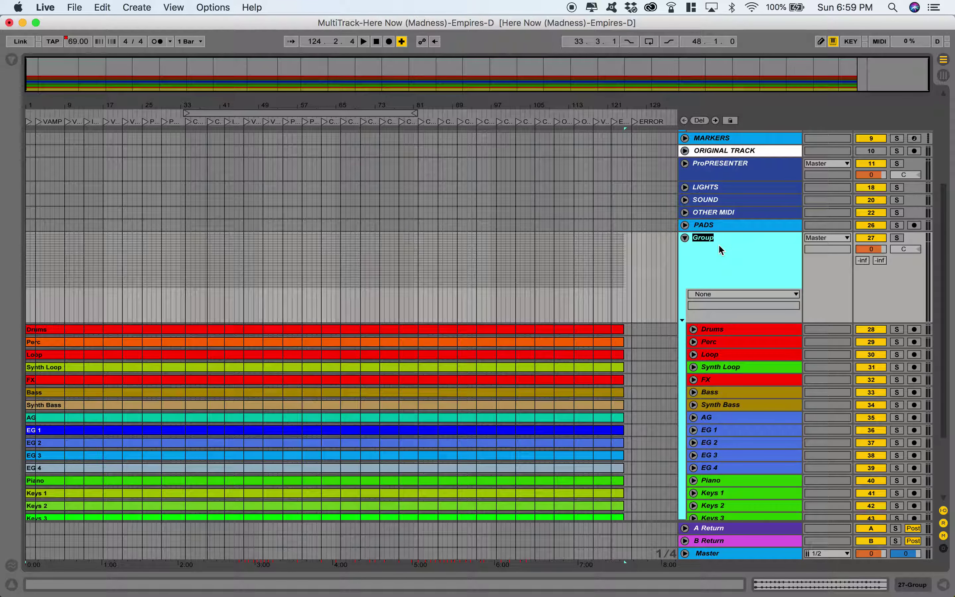
click(718, 255)
right_click(718, 255)
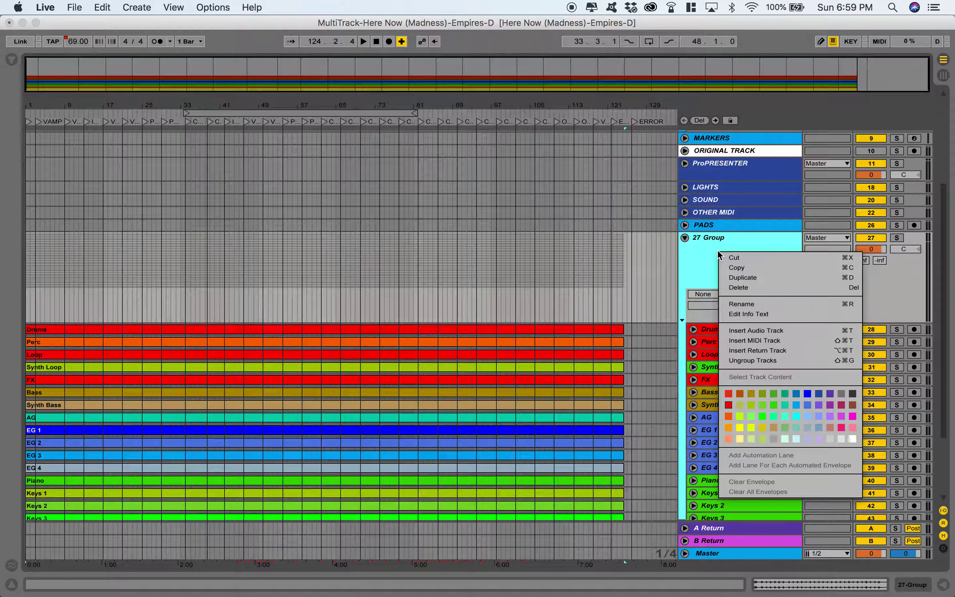
click(745, 304)
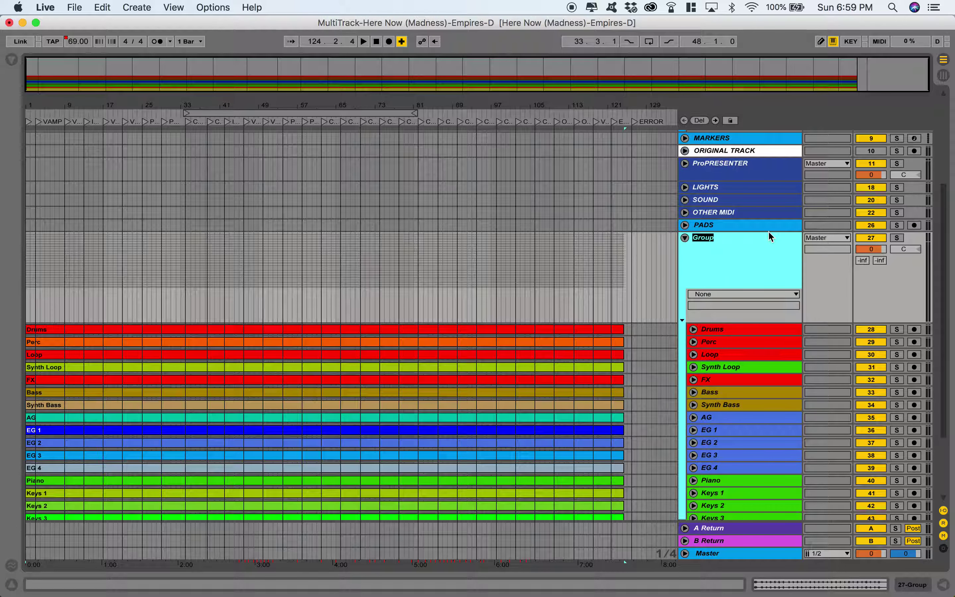
text(D - HERE NW)
key(Return)
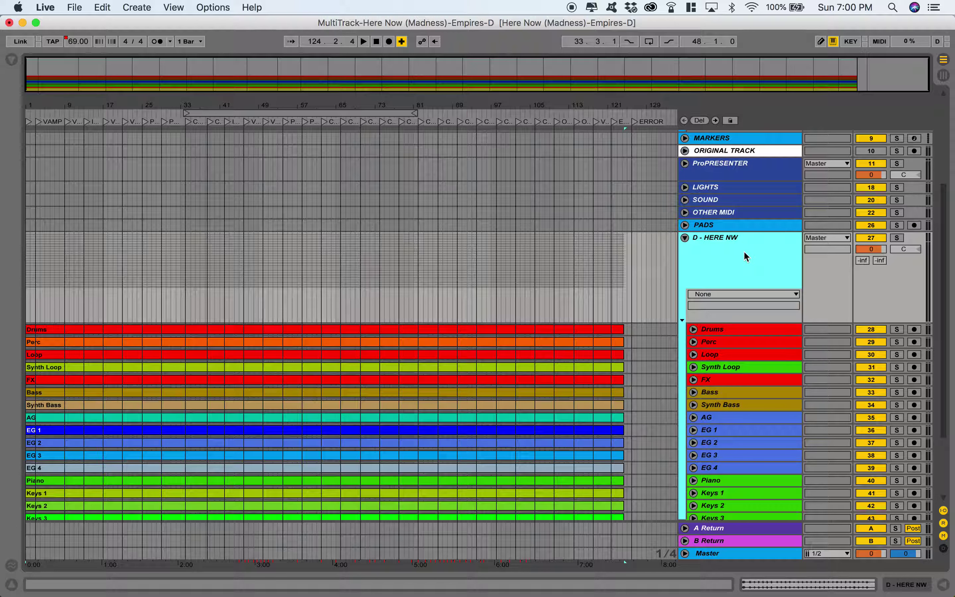
key(super+r)
click(744, 243)
key(super+r)
click(738, 236)
text(OW)
key(Return)
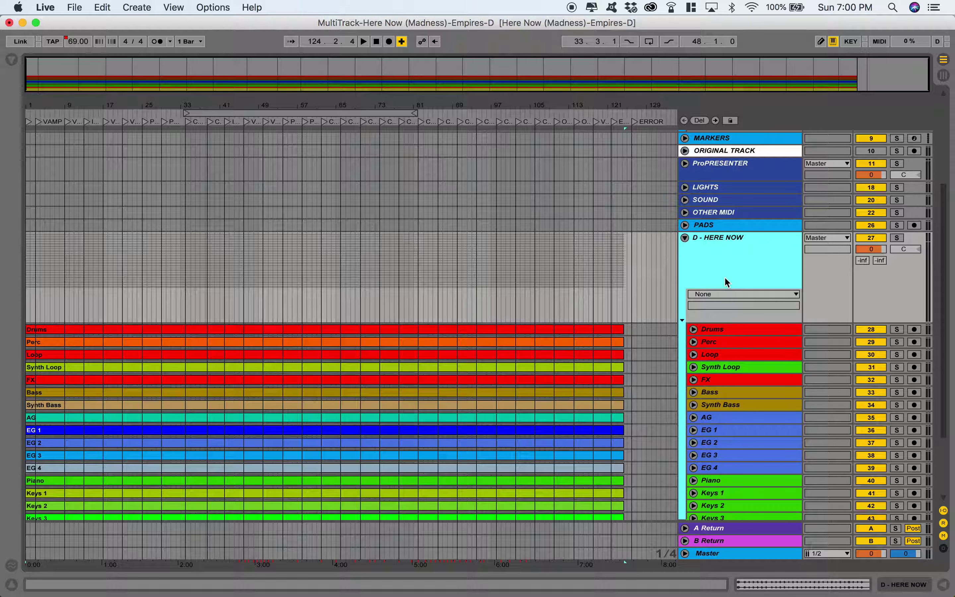
click(684, 237)
click(666, 406)
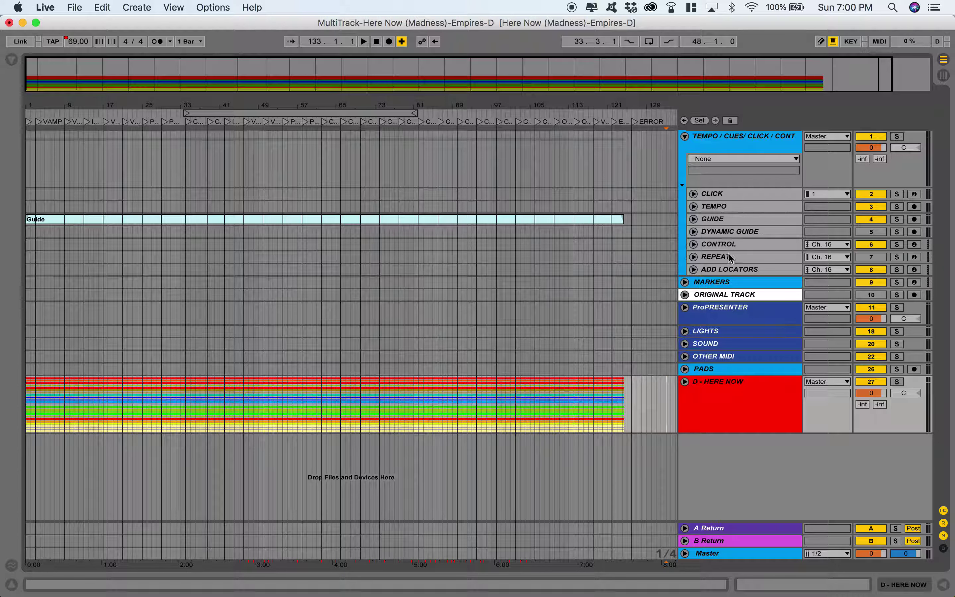
- Examine the tracks inside the ProPRESENTER and LIGHTS groups, folding both groups again
click(686, 138)
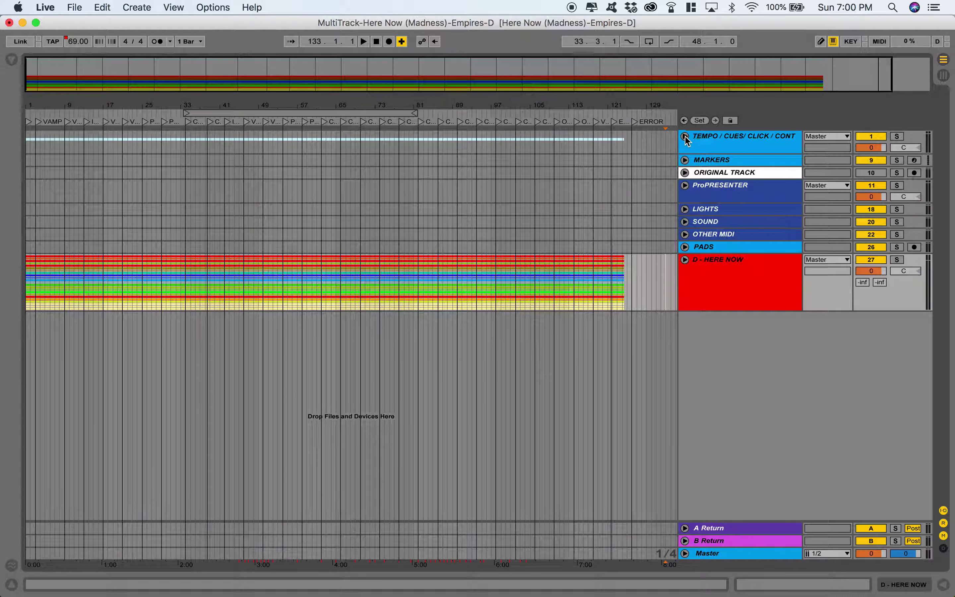
click(686, 138)
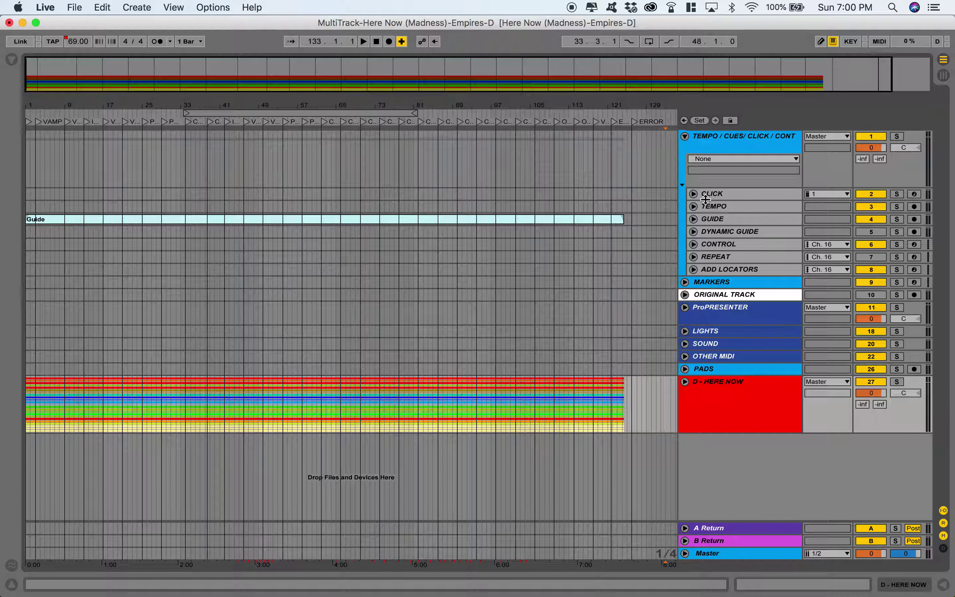
click(685, 307)
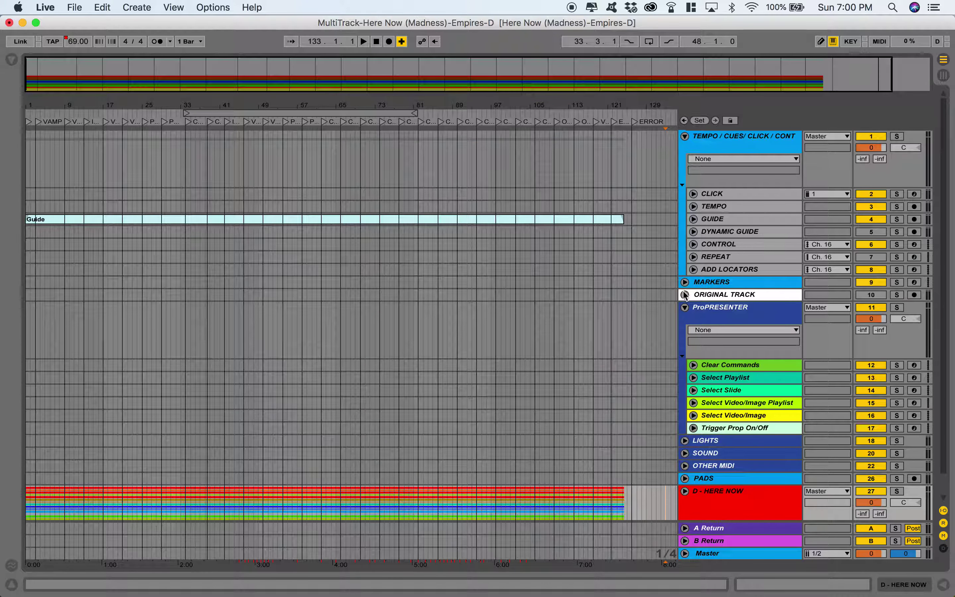
click(685, 442)
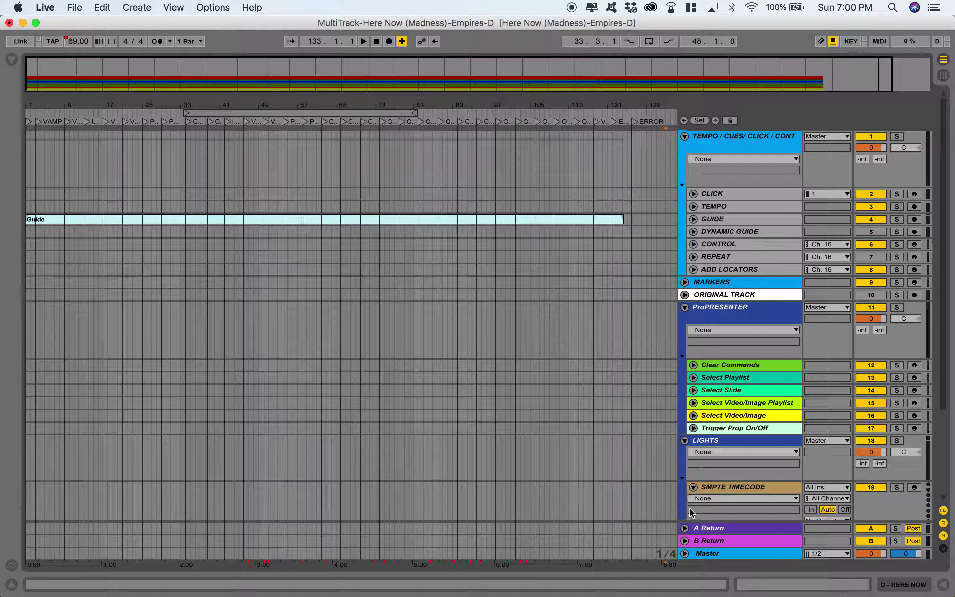
scroll(690, 508, down, 5)
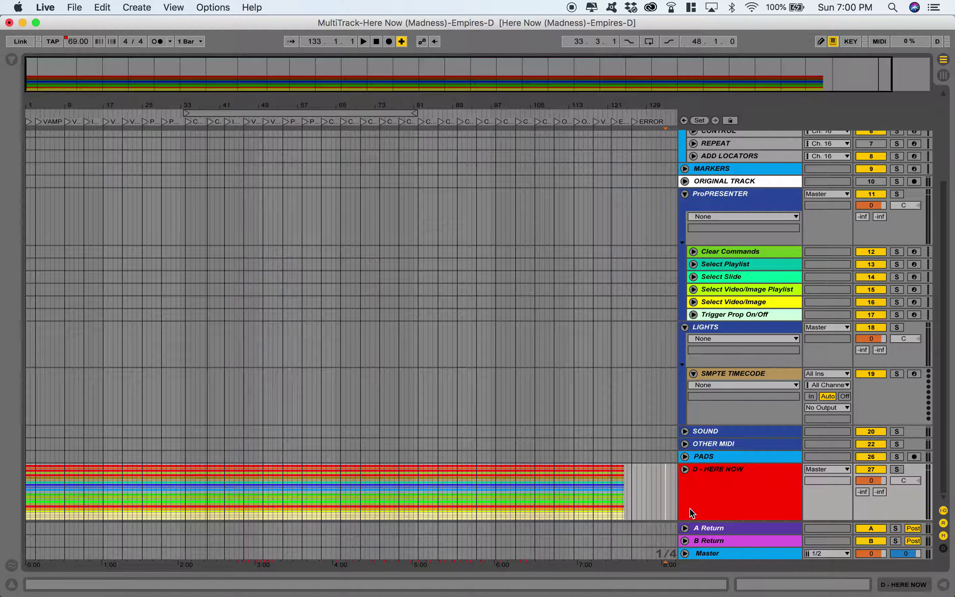
click(684, 327)
click(685, 195)
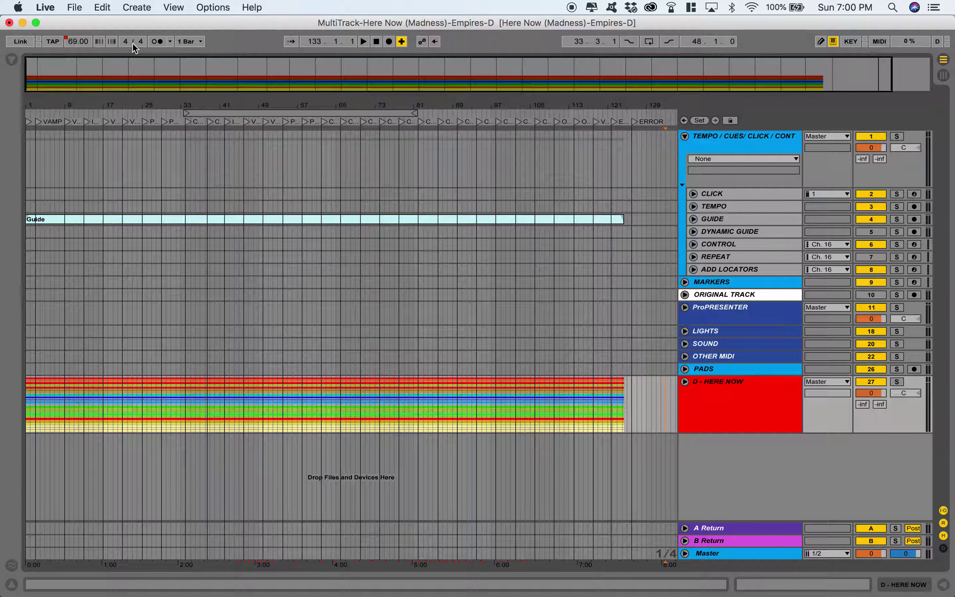
- Place the 4/4 click clip from the advanced arrangement template's CLICK track at bar 1 of the CLICK track
click(11, 59)
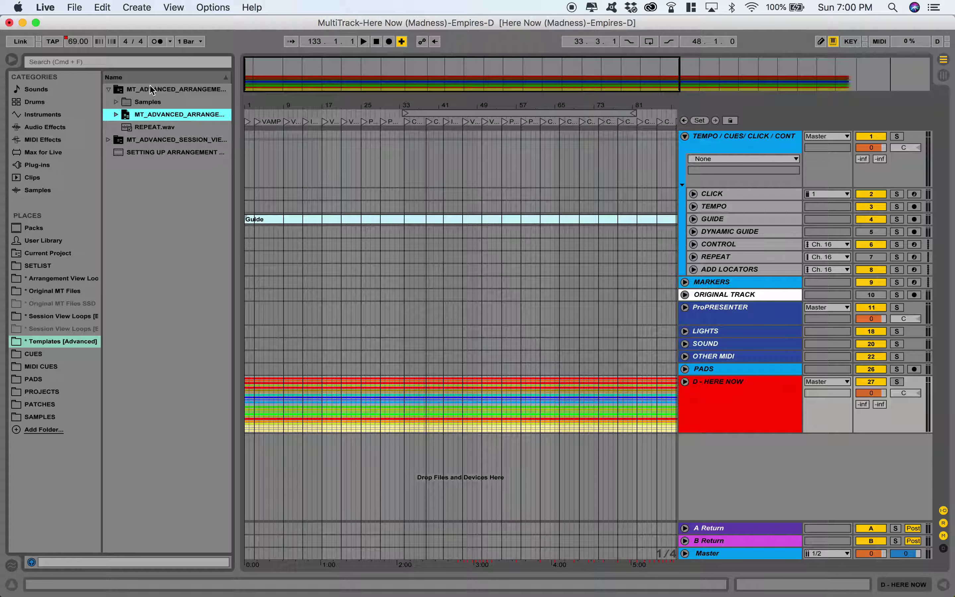
click(116, 114)
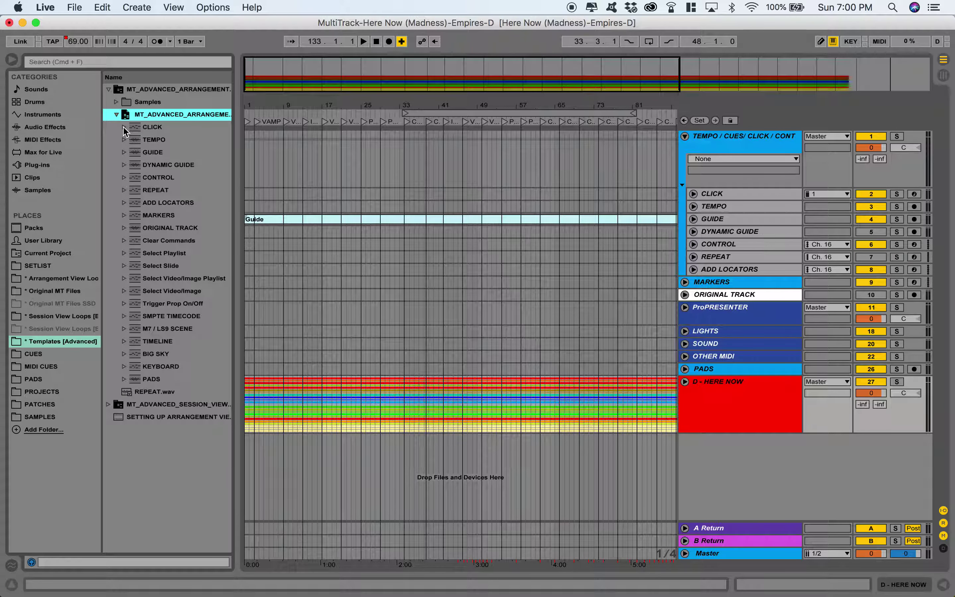
click(123, 128)
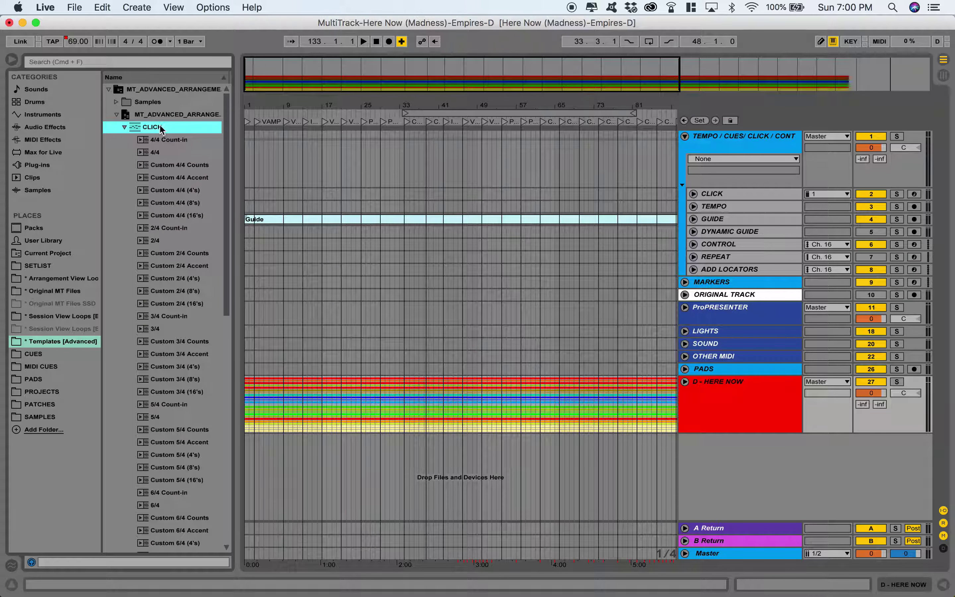
click(146, 151)
drag(247, 196, 245, 194)
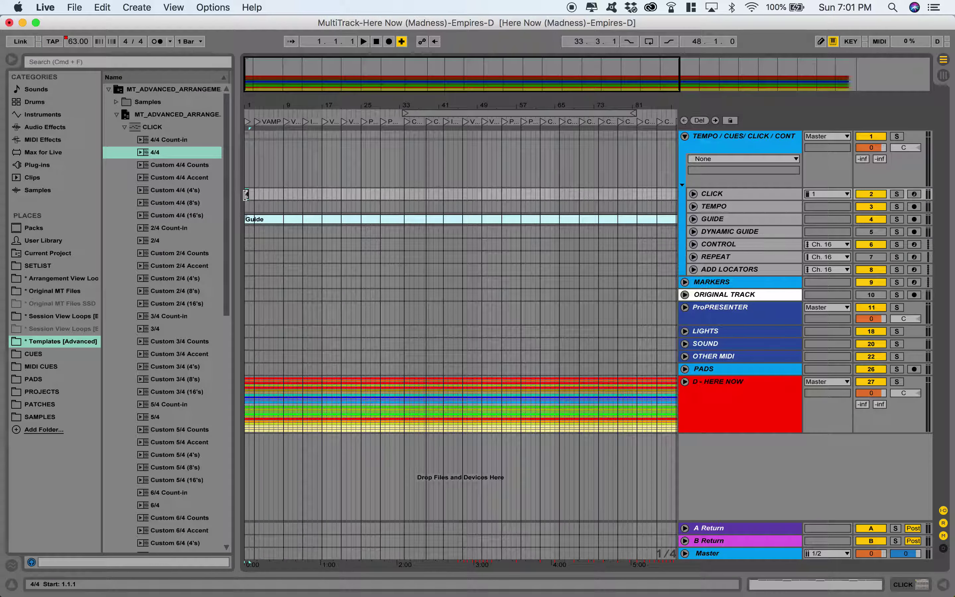
- Set the arrangement's fixed grid to 1 Bar
drag(252, 67, 330, 256)
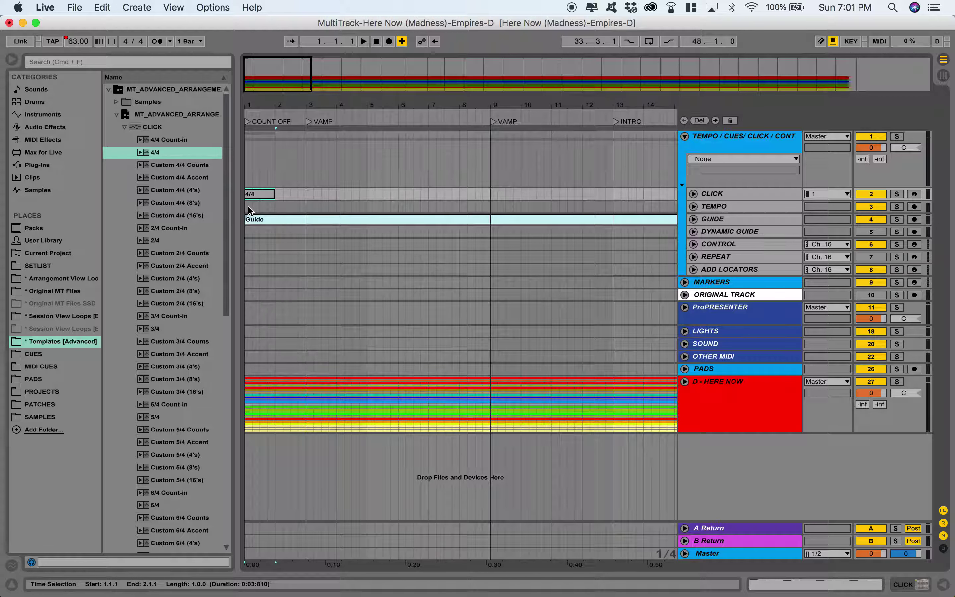
right_click(374, 194)
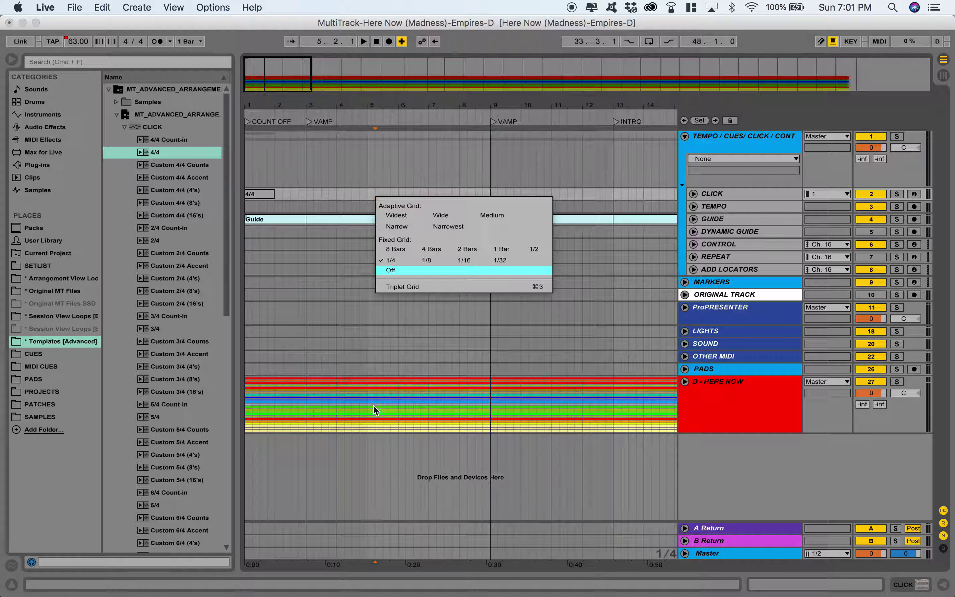
click(495, 250)
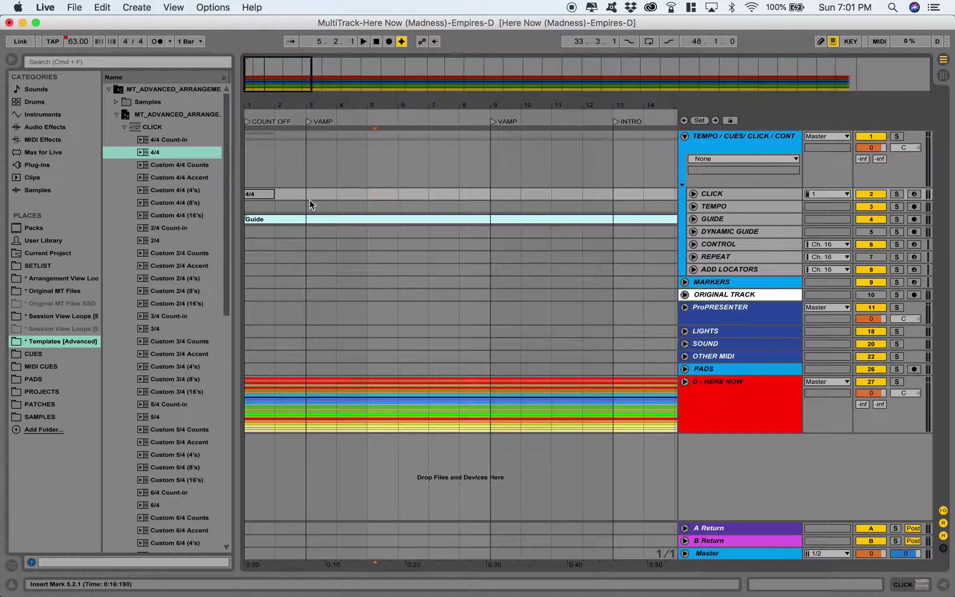
- Place the 63 BPM clip from the template's TEMPO track at bar 1 of the TEMPO track
click(124, 127)
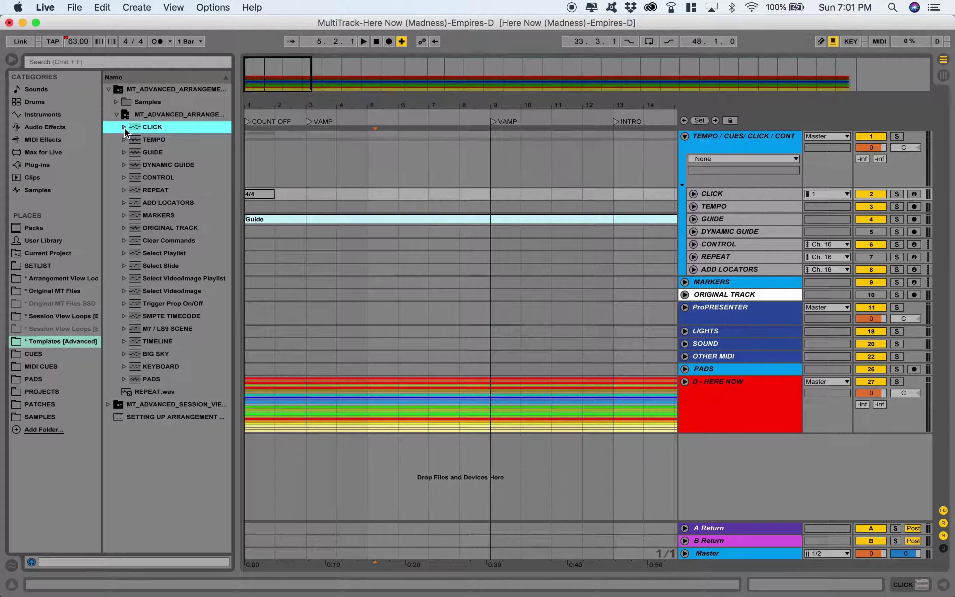
click(124, 140)
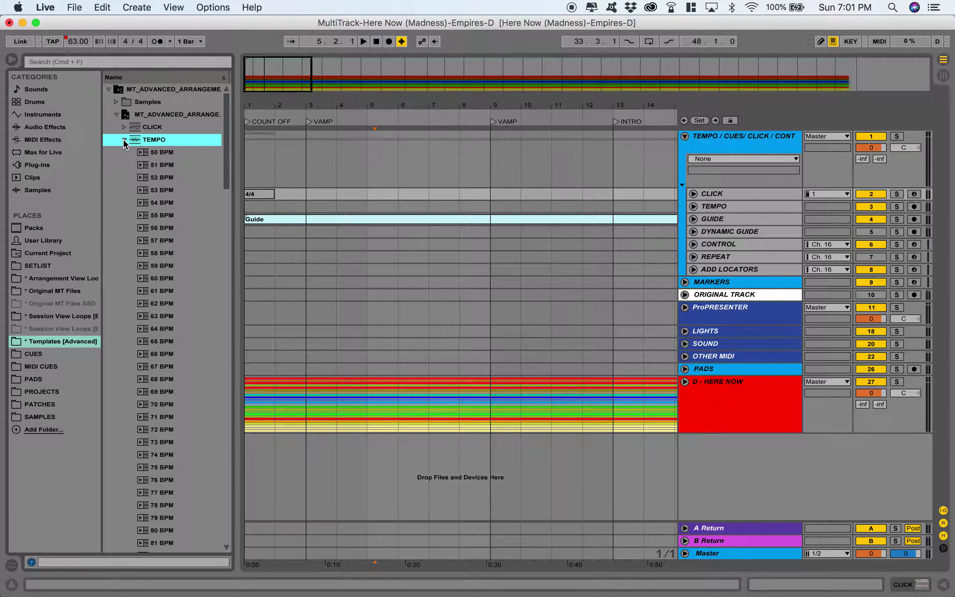
mouse_move(153, 394)
mouse_down()
mouse_move(266, 176)
mouse_move(143, 393)
mouse_up()
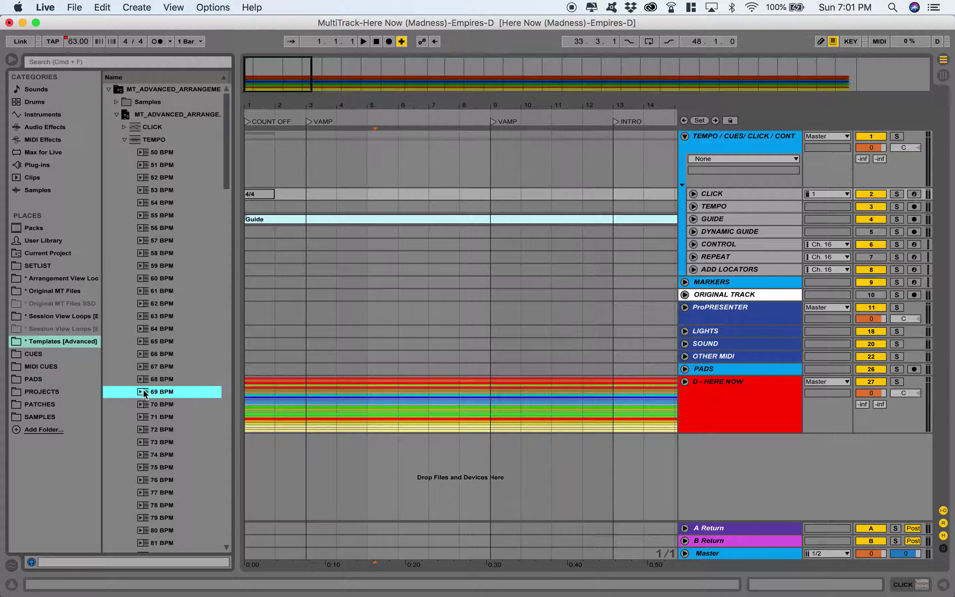
click(151, 317)
drag(254, 211, 253, 212)
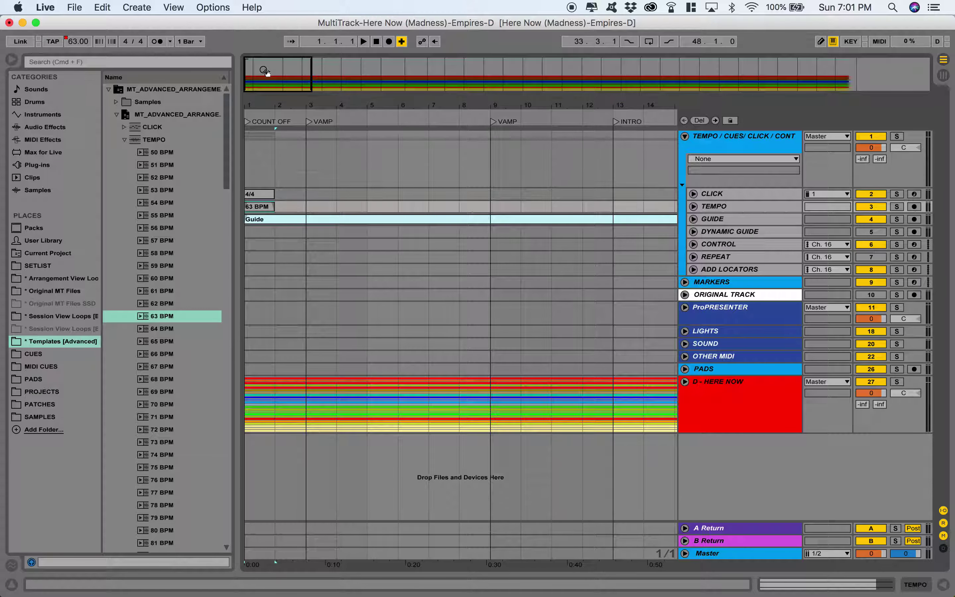
- Extend the 4/4 and 63 BPM clips together to bar 131 and collapse the template's TEMPO list
mouse_move(264, 71)
mouse_down()
mouse_move(267, 84)
mouse_move(266, 71)
mouse_up()
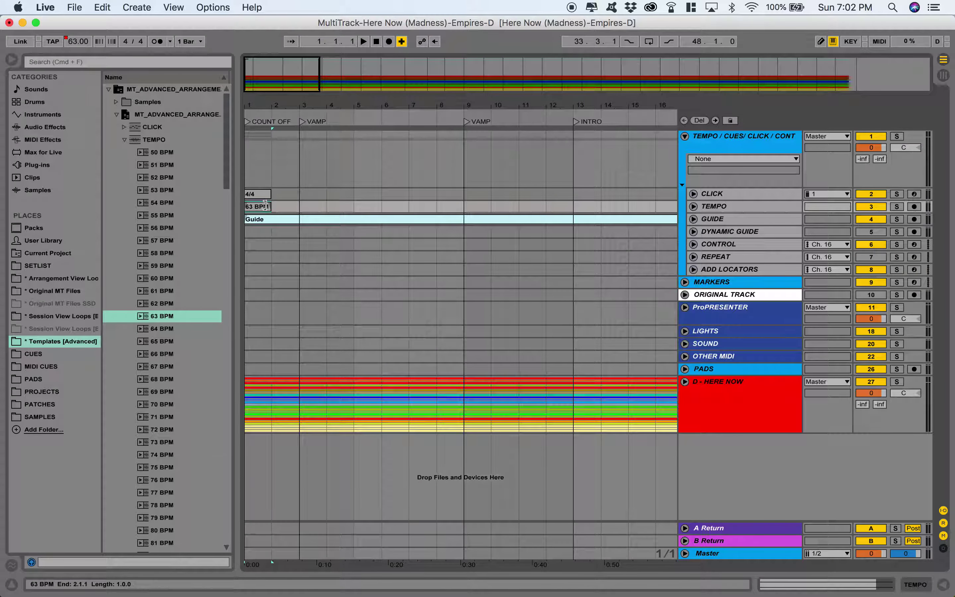
click(276, 195)
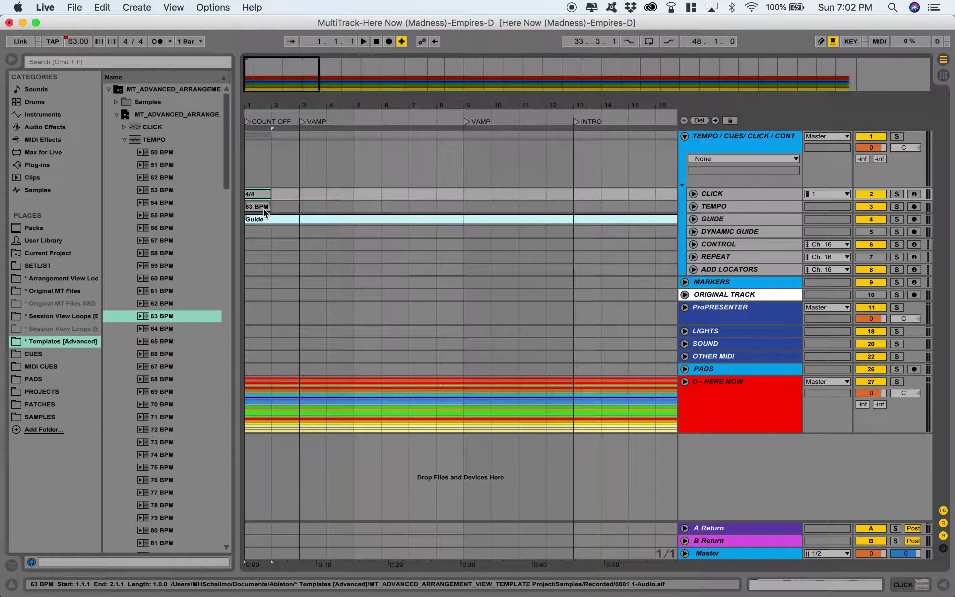
click(264, 210)
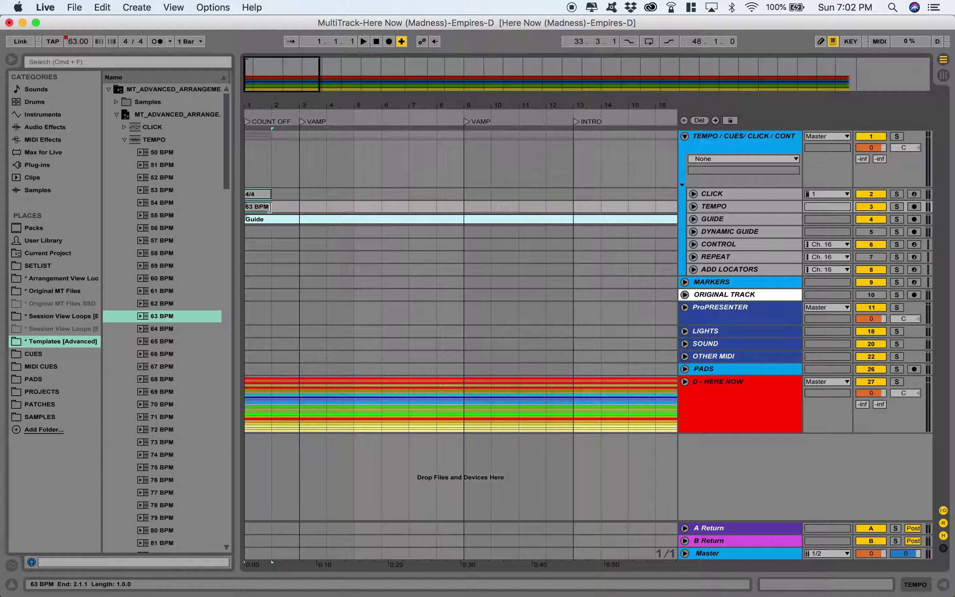
mouse_move(269, 207)
mouse_down()
mouse_move(670, 205)
mouse_move(627, 204)
mouse_up()
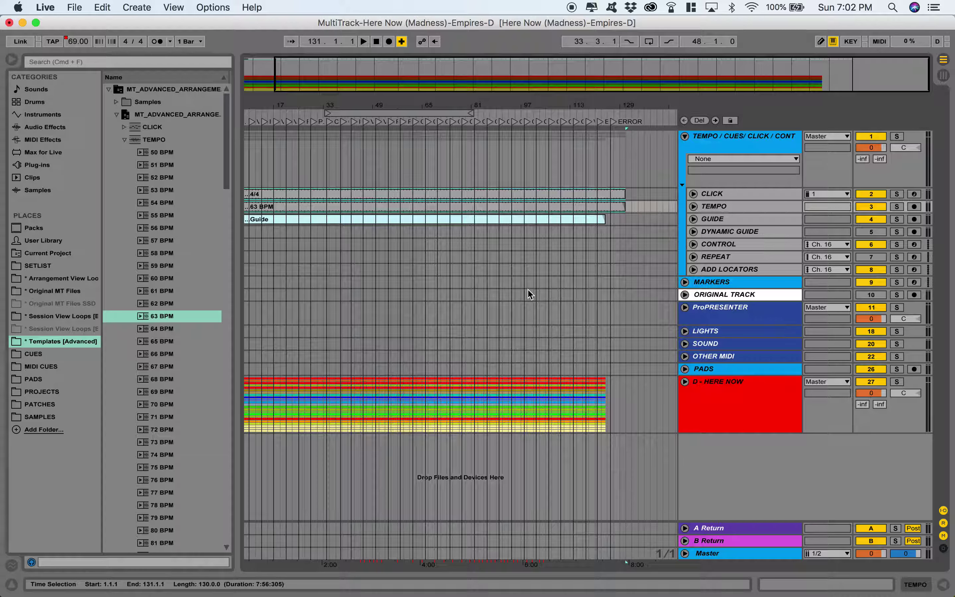
mouse_move(475, 68)
mouse_down()
mouse_move(479, 95)
mouse_move(476, 71)
mouse_up()
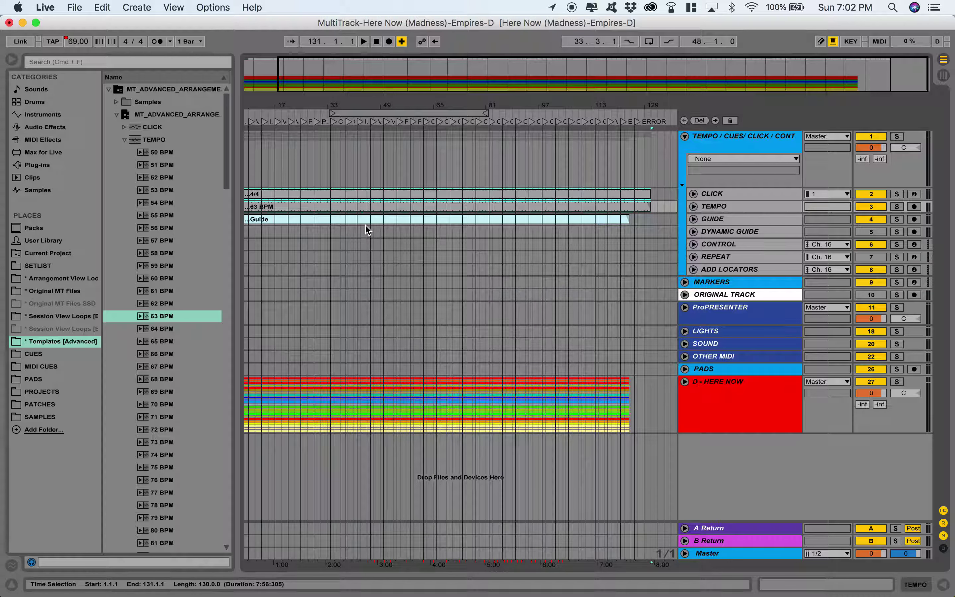
click(124, 139)
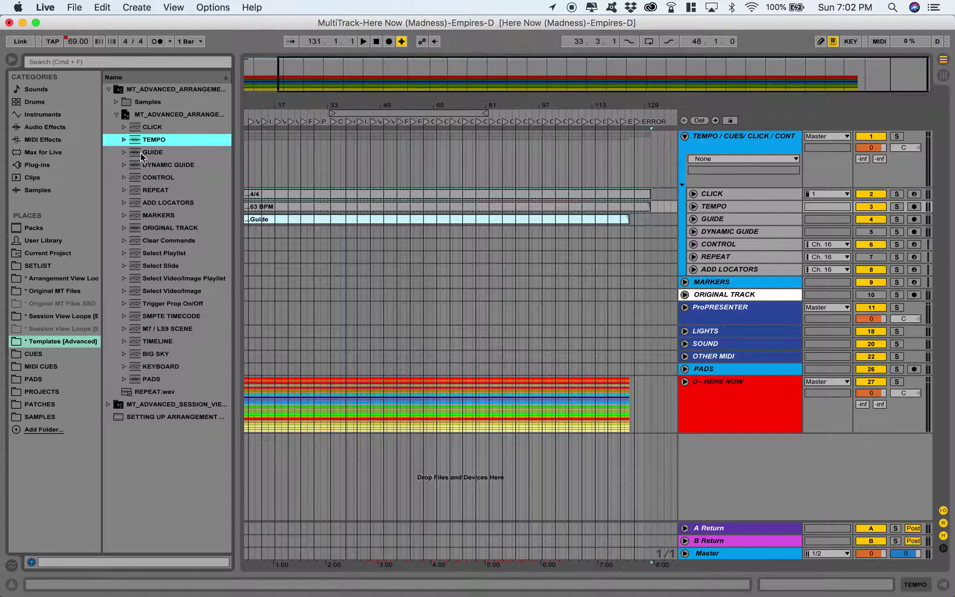
- Place the template's ADD A LOCATOR clip from its CONTROL track at bars 4, 10, 14, 18 and 22 of the ADD LOCATORS track
click(123, 178)
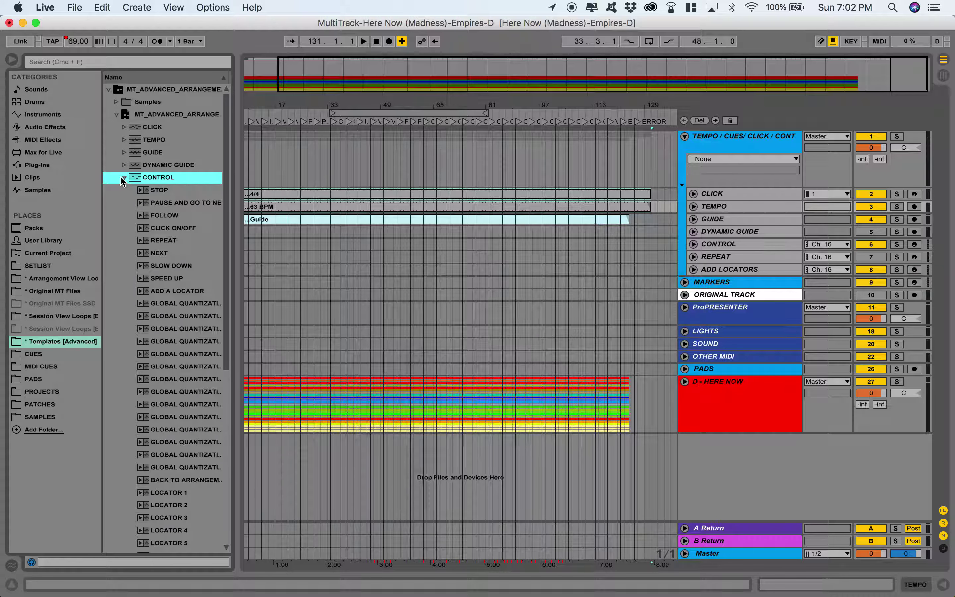
drag(283, 57, 252, 72)
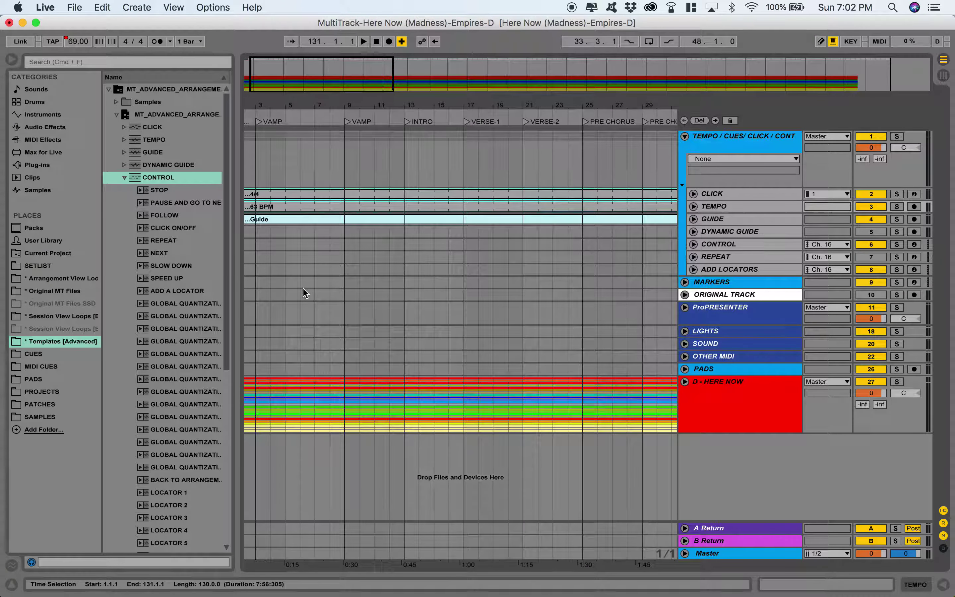
scroll(303, 292, left, 3)
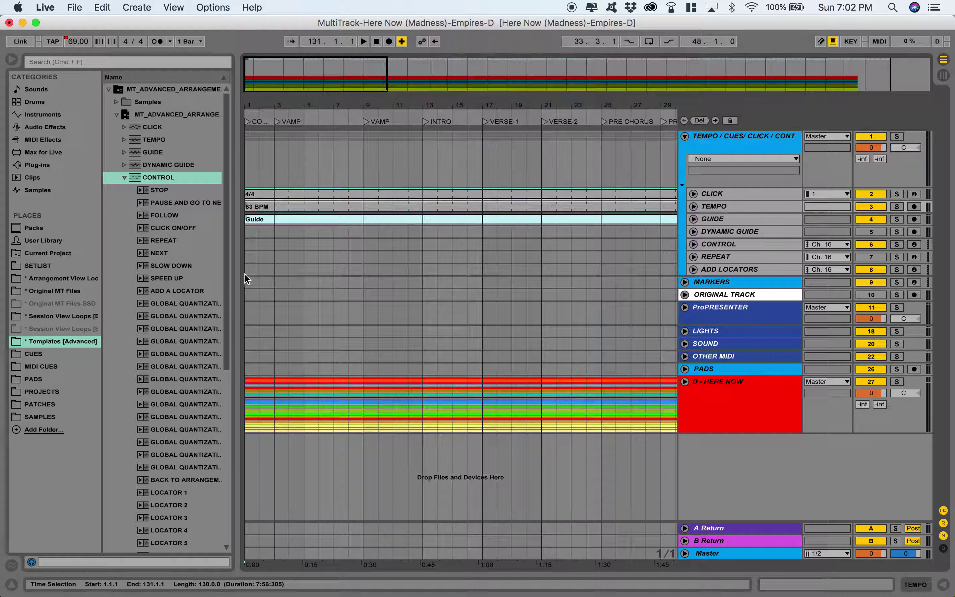
click(174, 292)
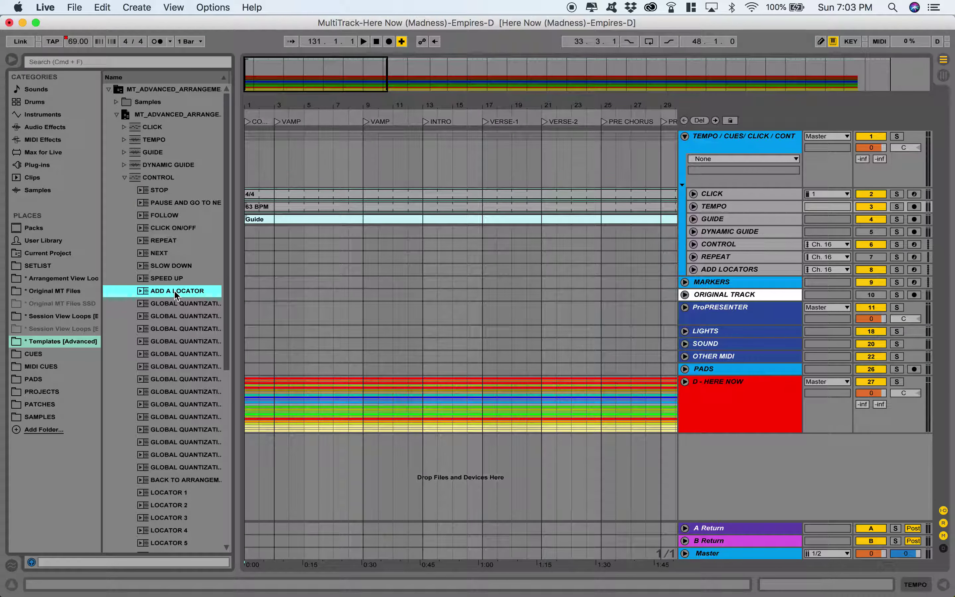
drag(176, 292, 295, 272)
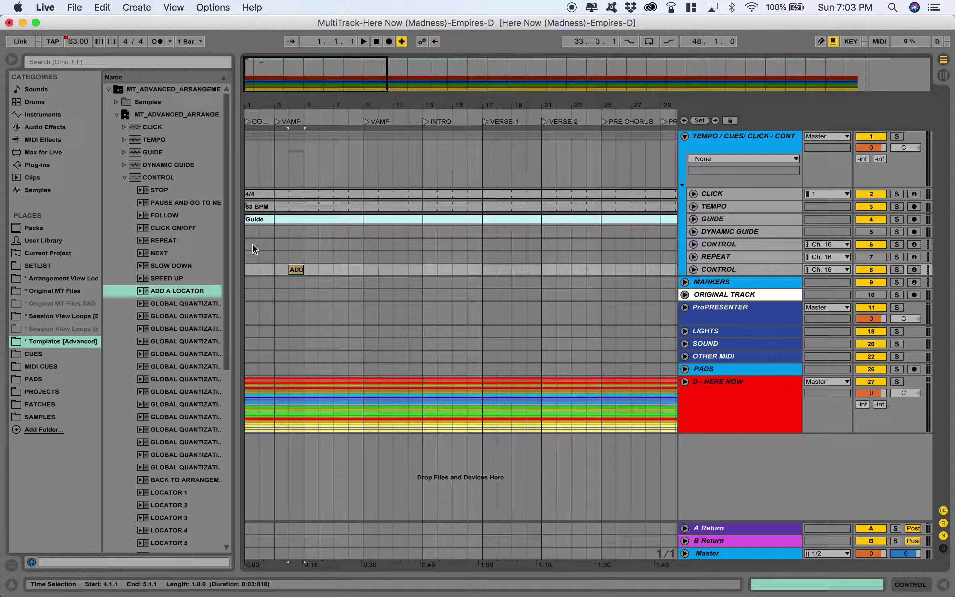
click(163, 291)
drag(378, 275, 378, 272)
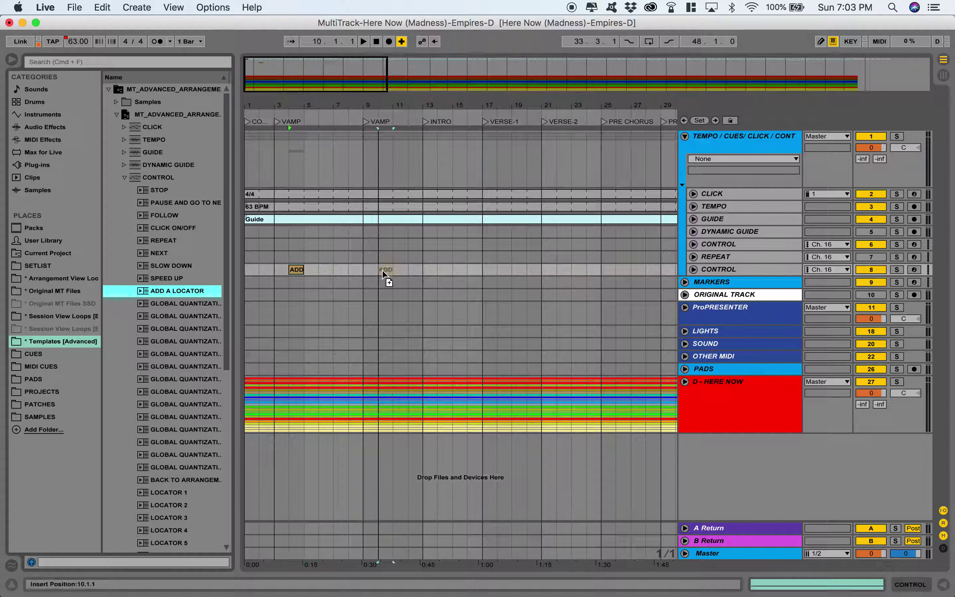
drag(187, 295, 444, 272)
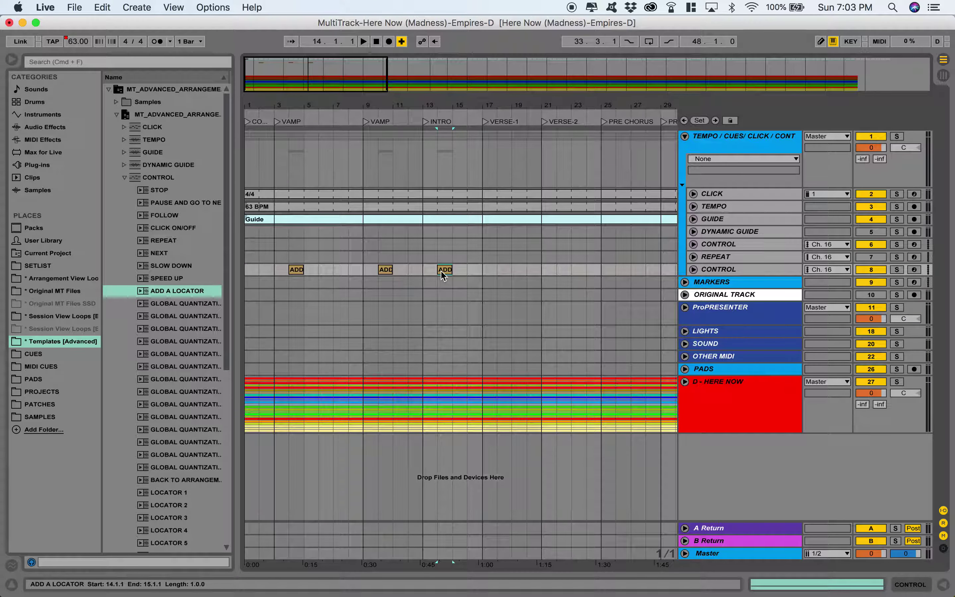
drag(444, 275, 566, 271)
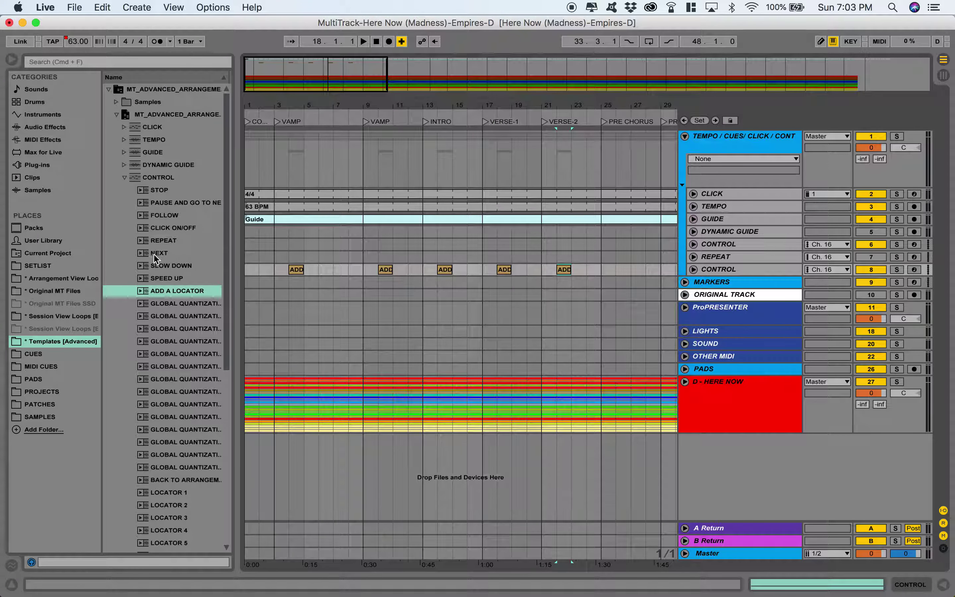
- Place the template's REPEAT control clip at bars 8, 12, 16 and 20 of the REPEAT track
drag(157, 244, 355, 262)
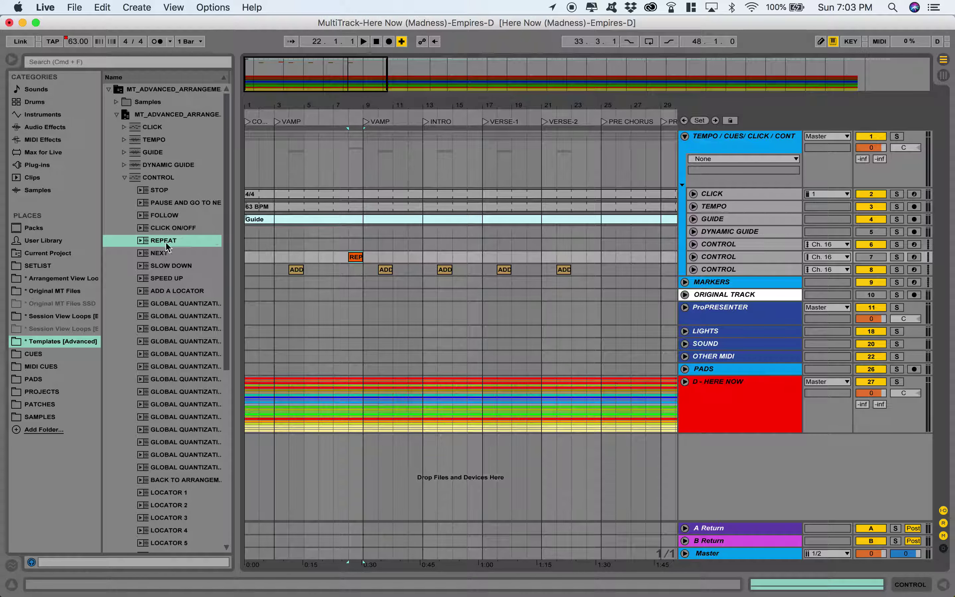
drag(155, 240, 330, 239)
drag(418, 259, 415, 260)
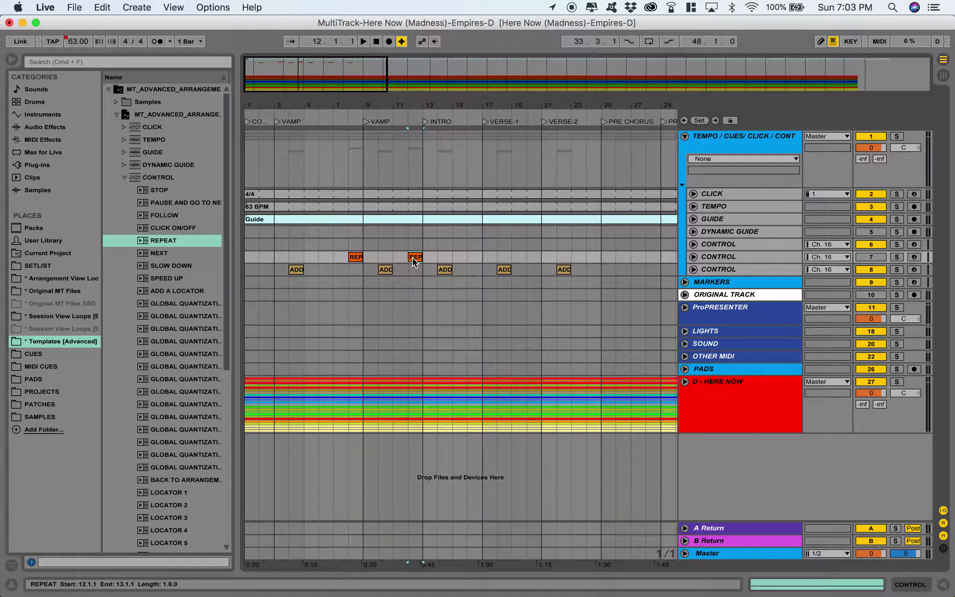
drag(412, 259, 538, 259)
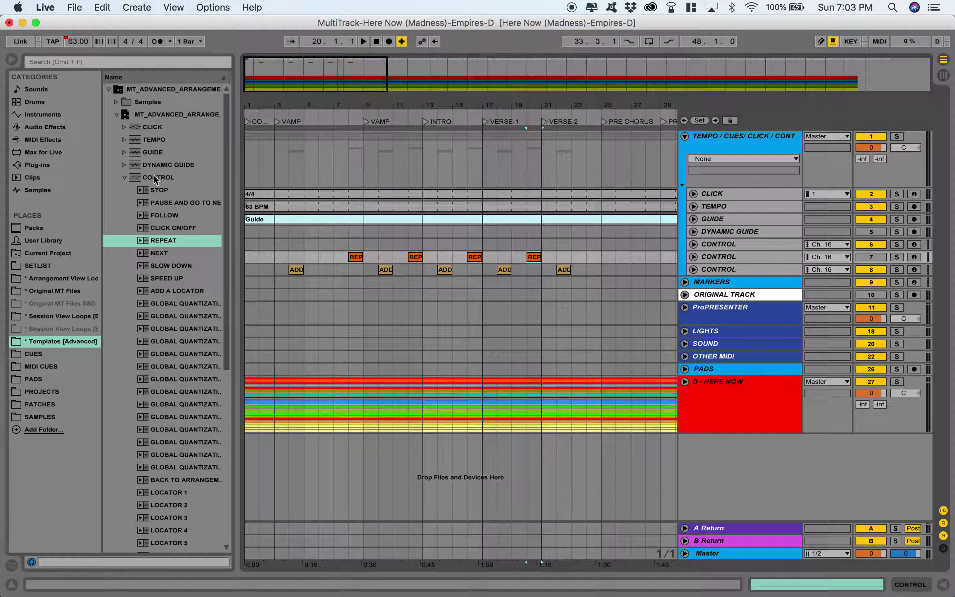
- Rename the track holding the REPEAT clips as REPEAT
click(720, 257)
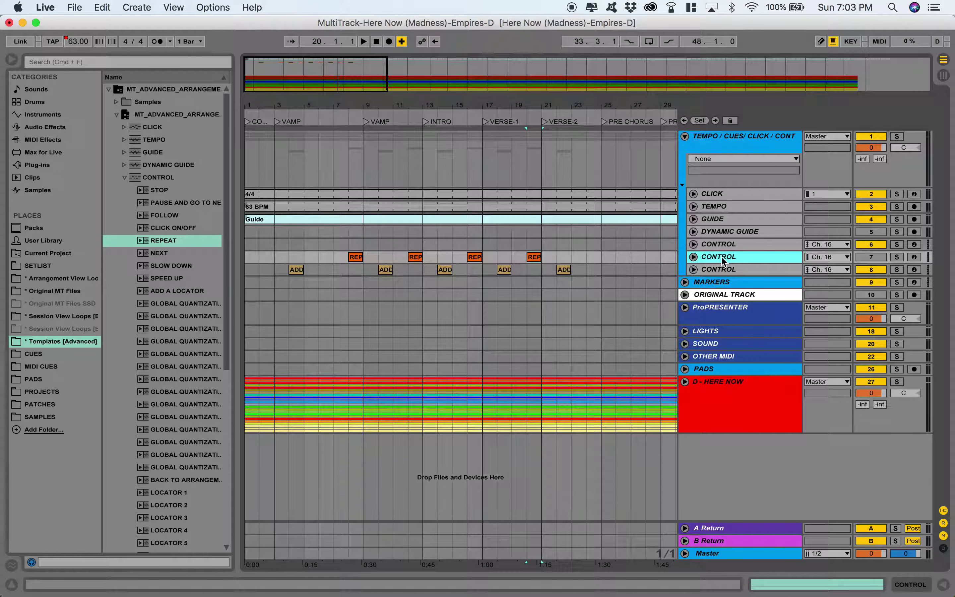
key(super+r)
text(RE)
key(Tab)
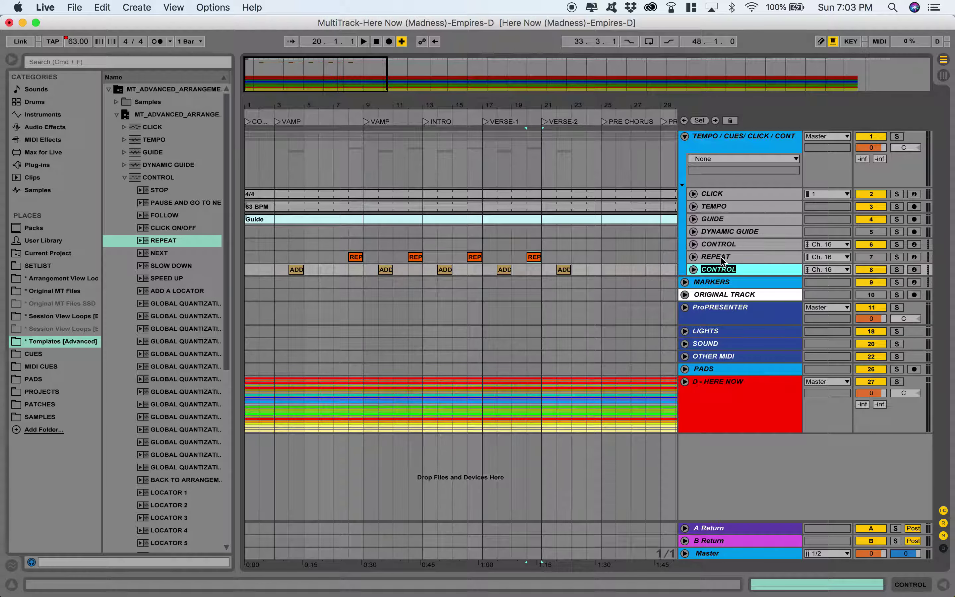
- Rename the track holding the ADD A LOCATOR clips as ADD LOCATORS
text(ADD LOV)
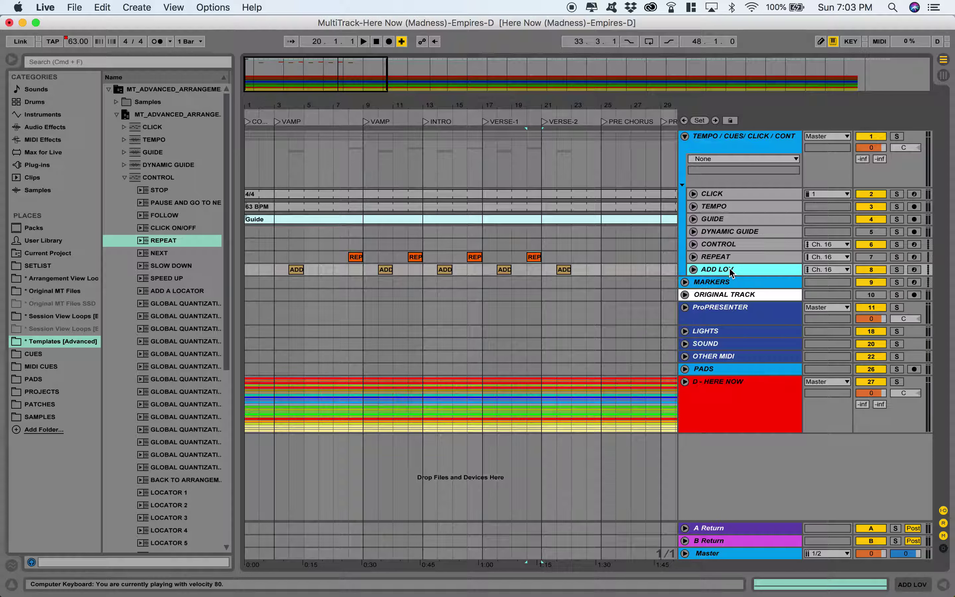
double_click(729, 270)
click(735, 271)
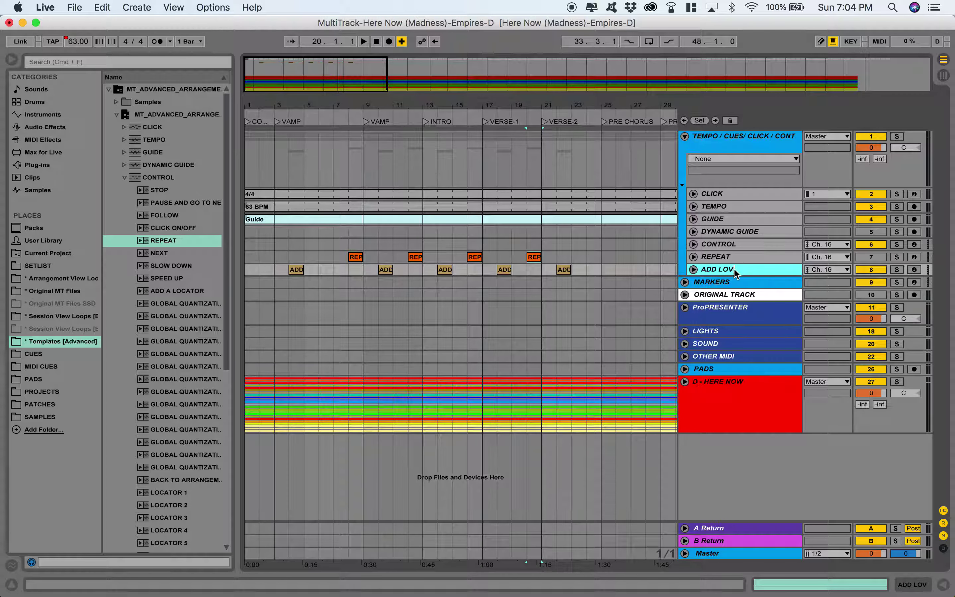
key(BackSpace)
text(CATORS)
key(Return)
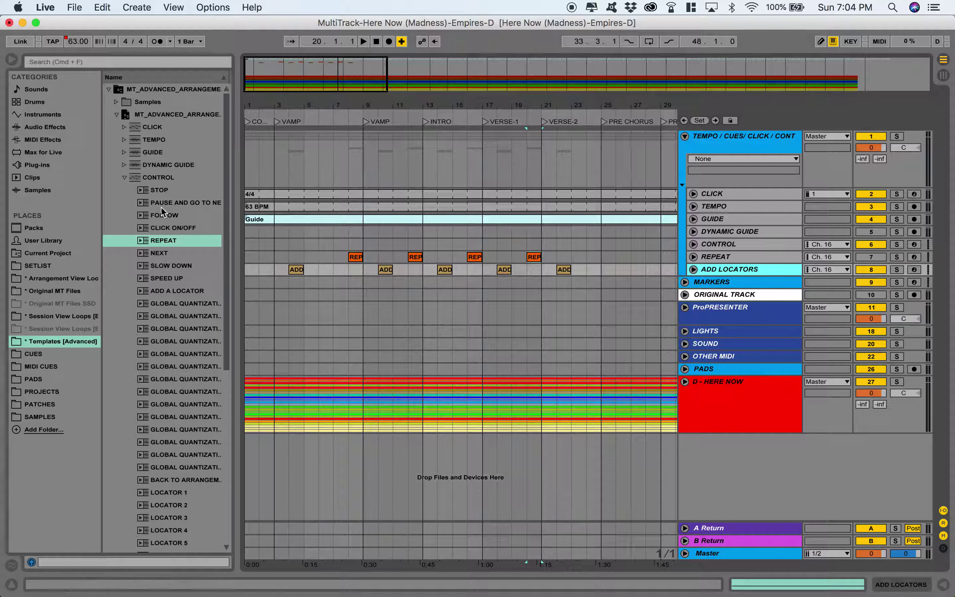
- Collapse the template's CONTROL list and place the REPEAT.wav sample at bars 8 and 12 of the DYNAMIC GUIDE track
click(124, 178)
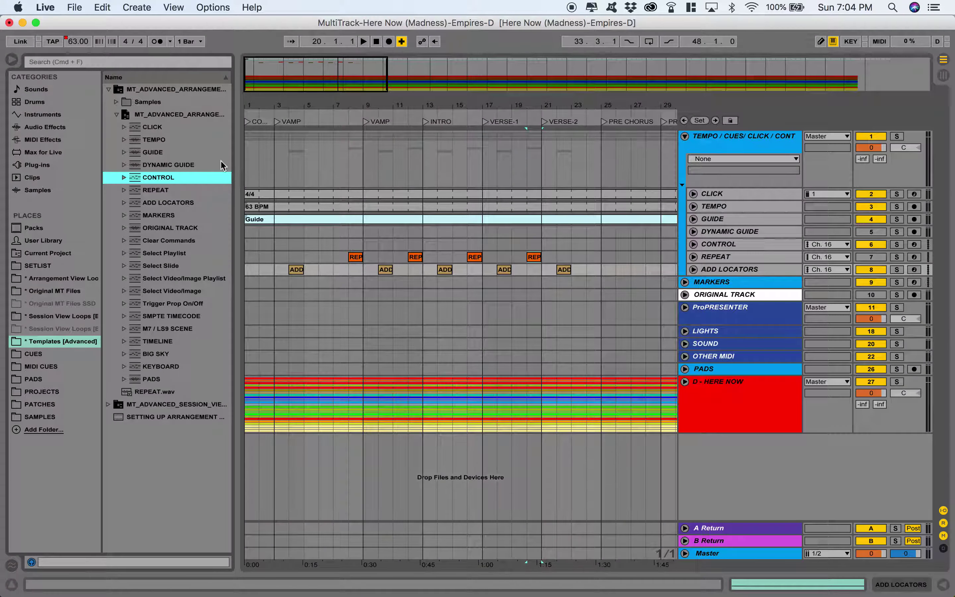
click(122, 177)
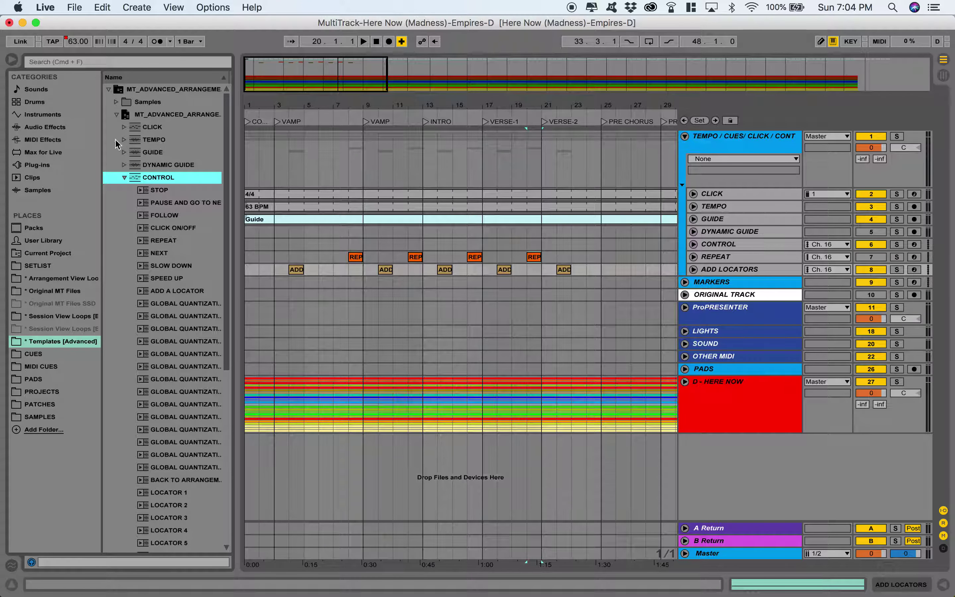
click(124, 178)
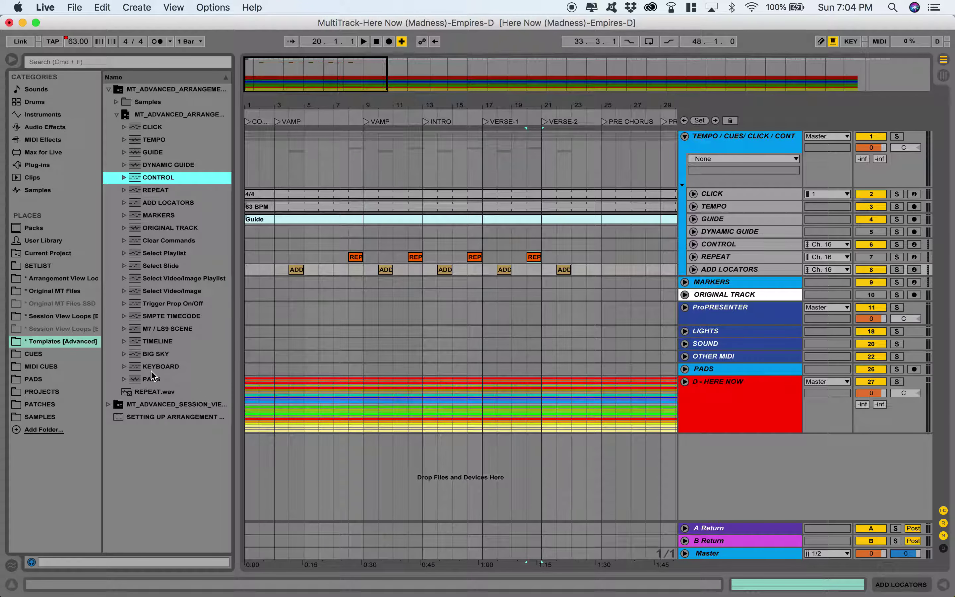
click(139, 393)
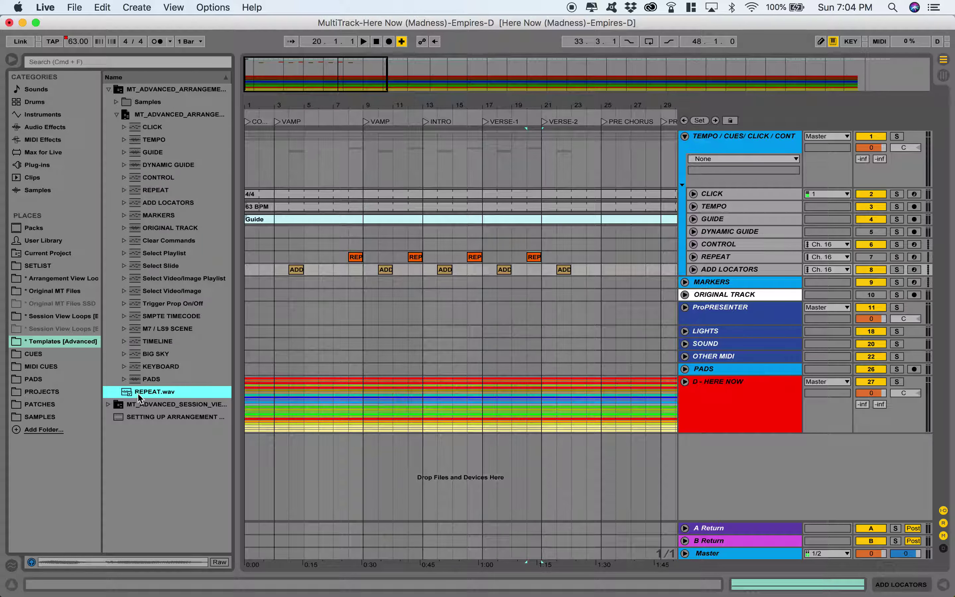
drag(140, 396, 351, 233)
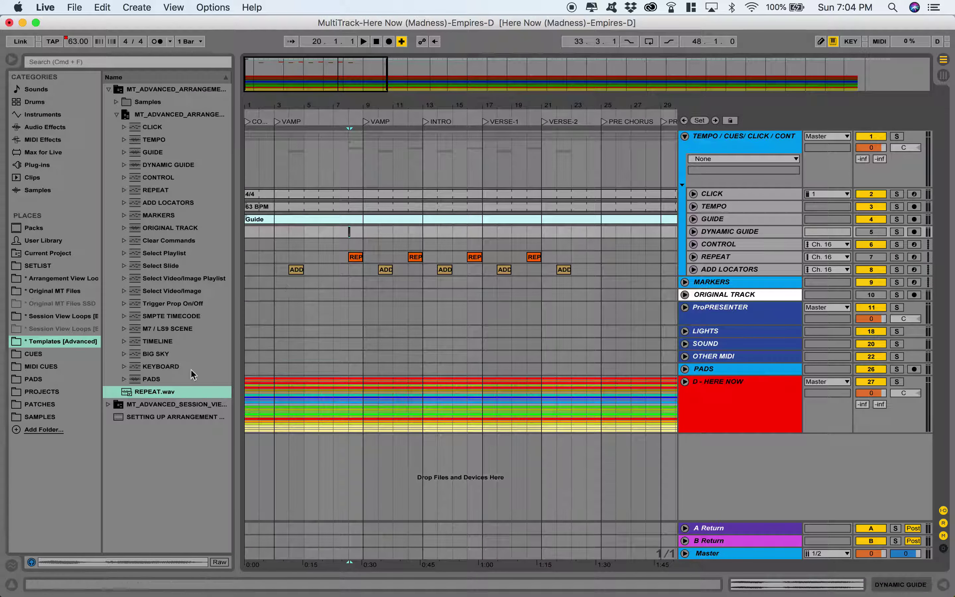
click(349, 233)
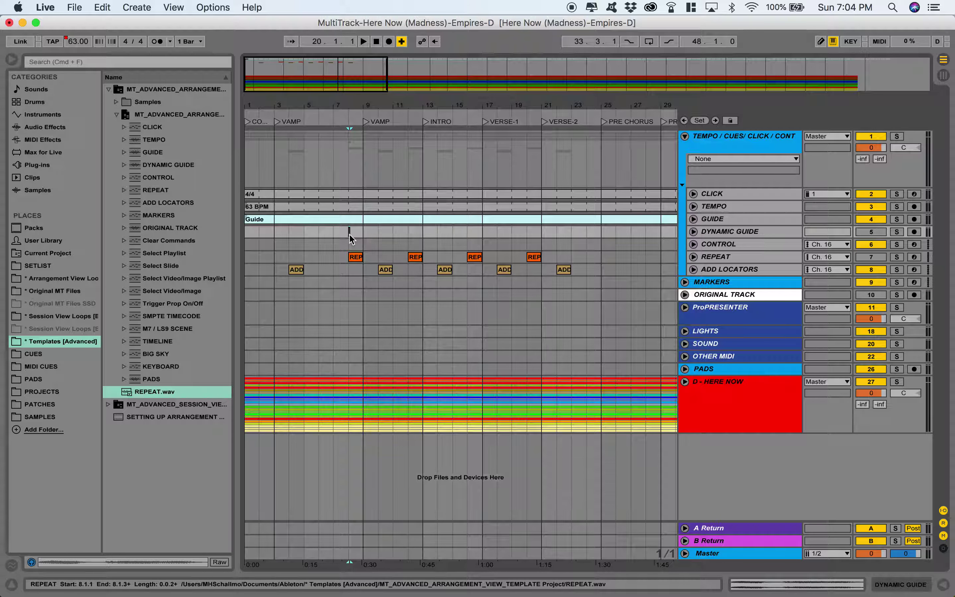
drag(350, 237, 469, 233)
click(421, 238)
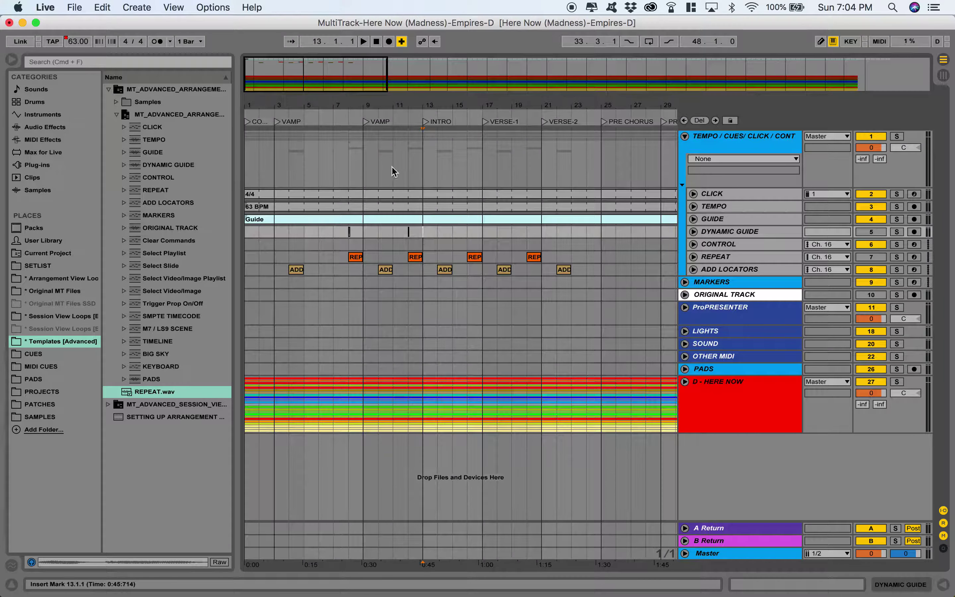
- Examine how the REPEAT.wav cues line up with the REPEAT clips at bars 8 and 12, and check the song's remaining sections
key(plus)
key(plus)
key(plus)
key(plus)
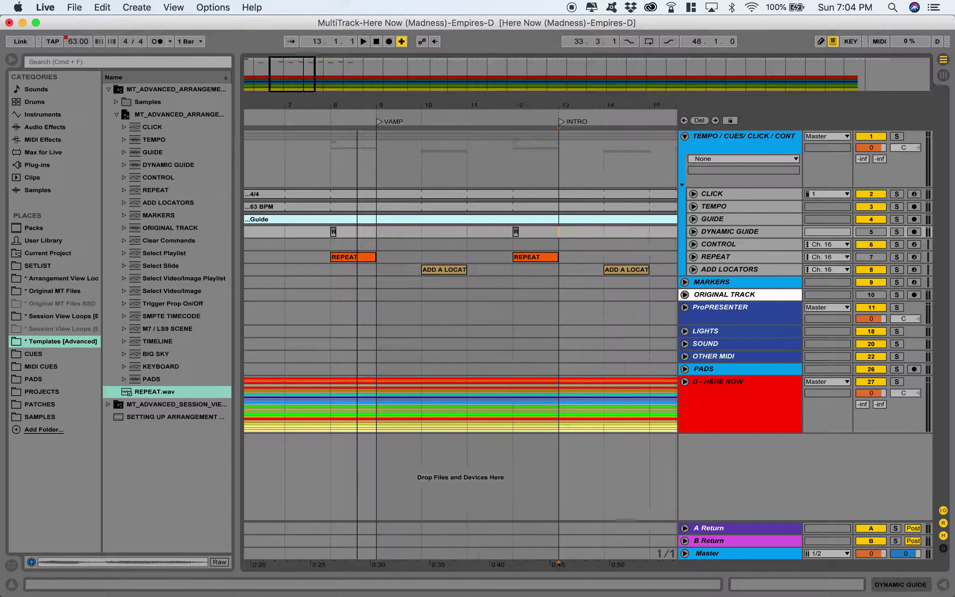
click(330, 259)
click(316, 232)
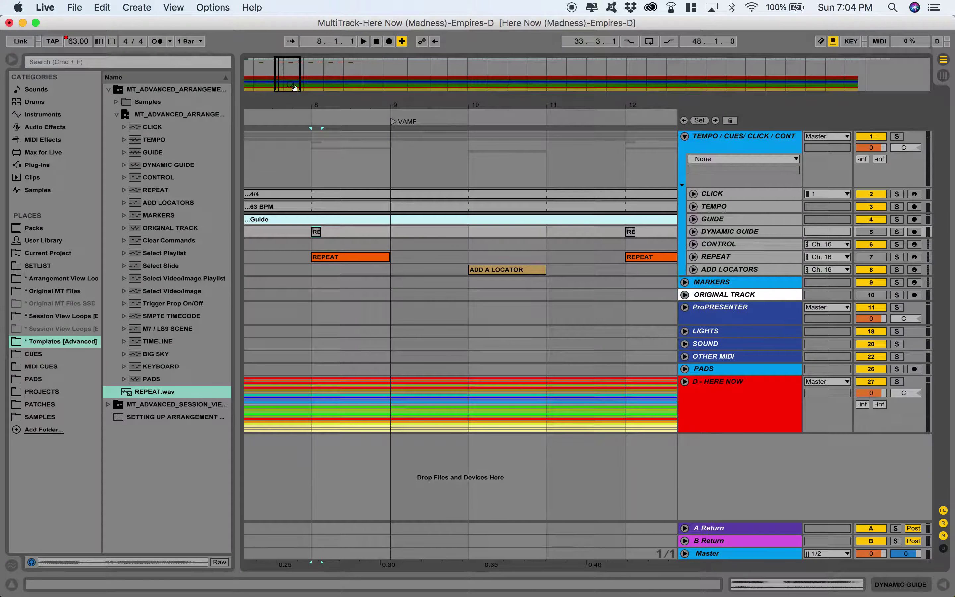
key(minus)
key(minus)
key(minus)
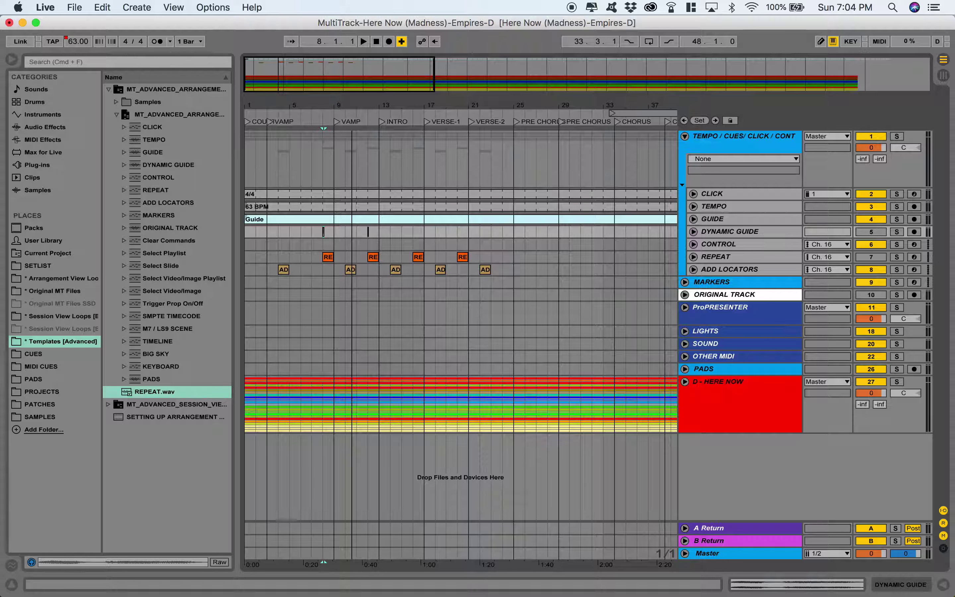
drag(366, 86, 366, 90)
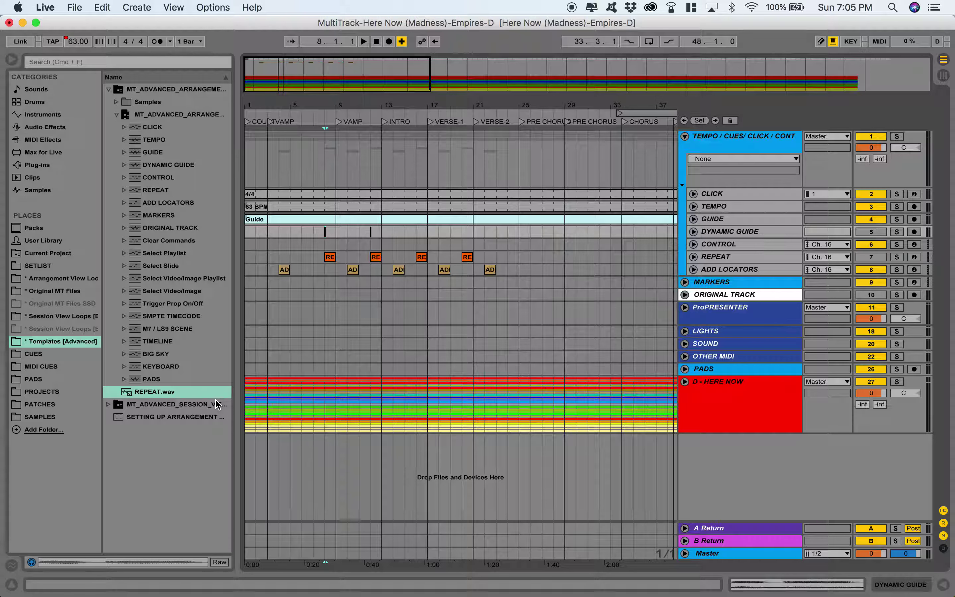
click(157, 395)
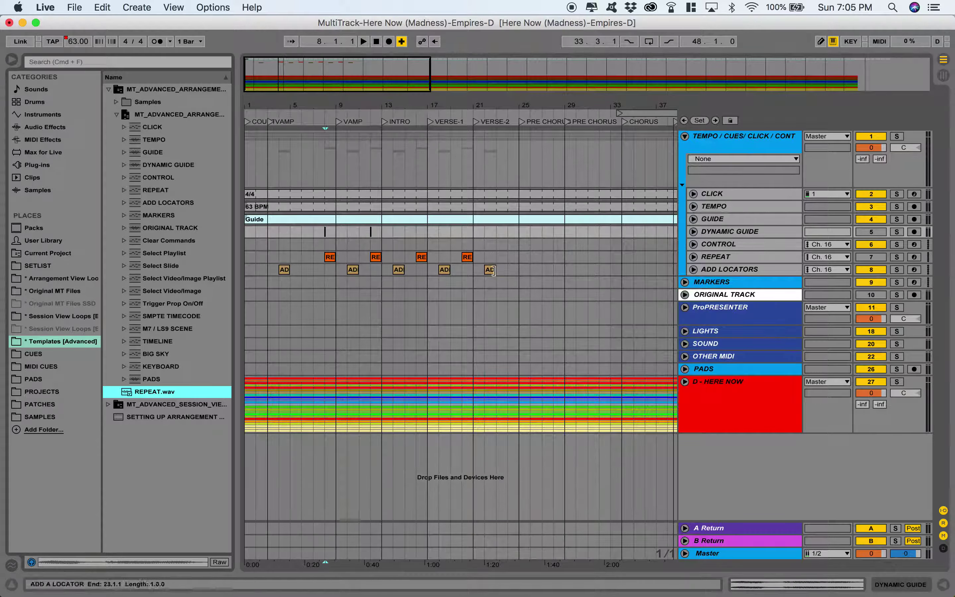
scroll(493, 270, right, 5)
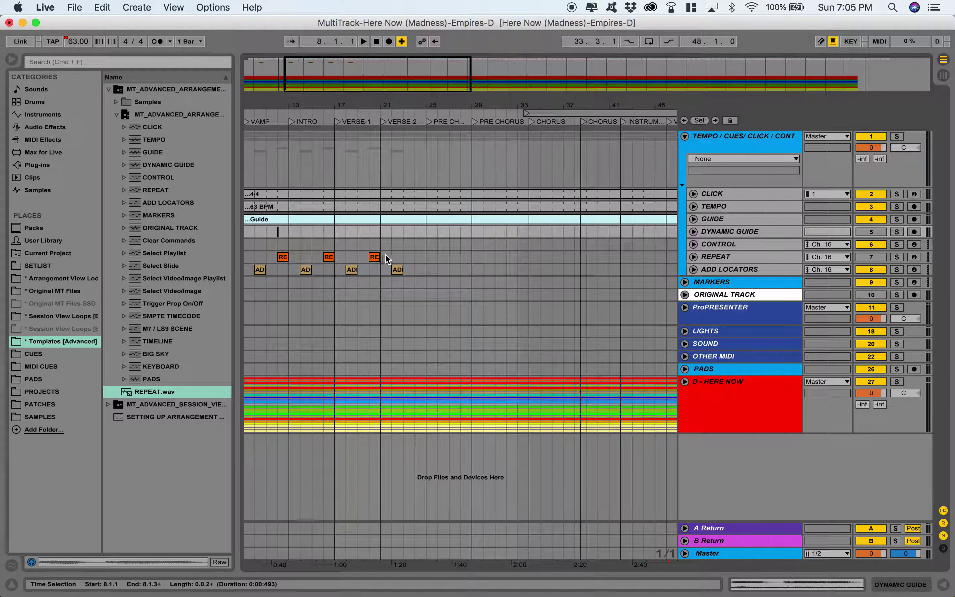
scroll(574, 252, right, 20)
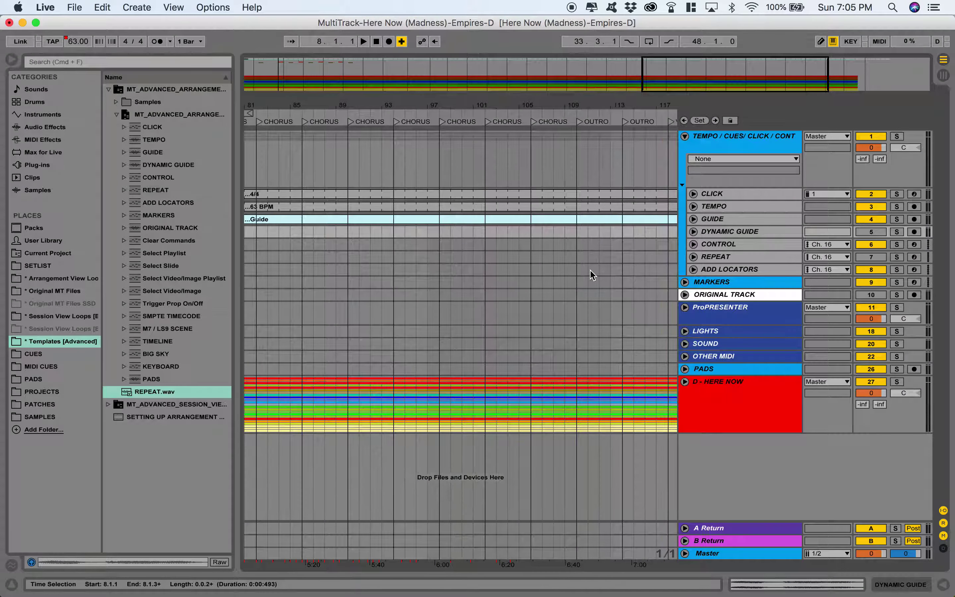
scroll(590, 270, left, 20)
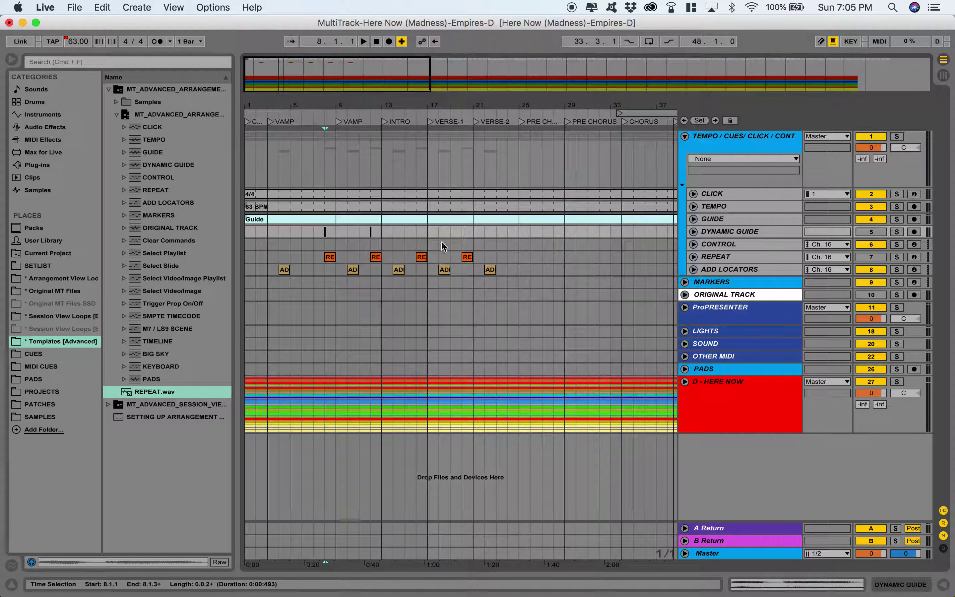
- Copy the bar 12 to 15 range across the DYNAMIC GUIDE, CONTROL, REPEAT and ADD LOCATORS tracks, including its repeat cue and locator clips
drag(304, 79, 304, 79)
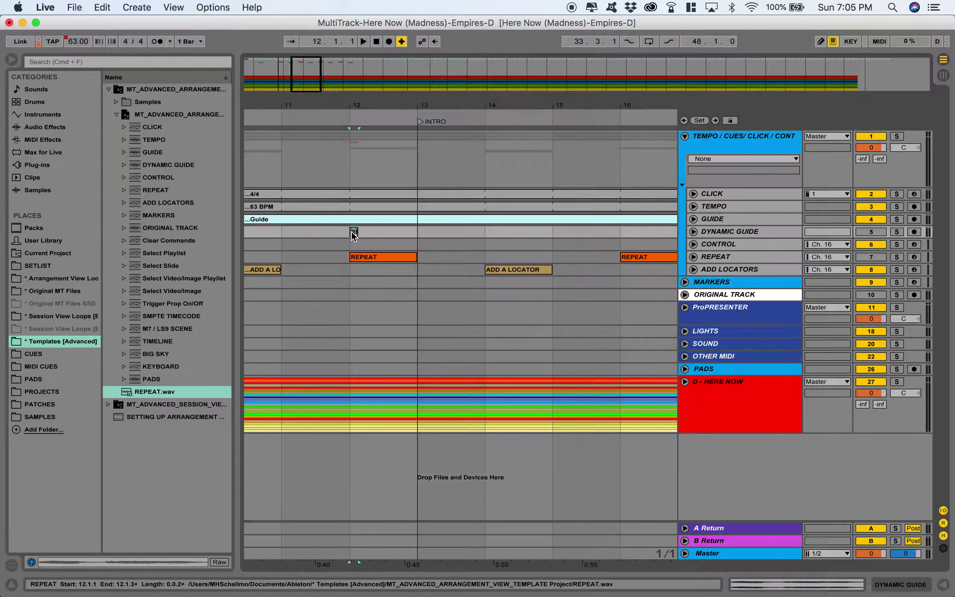
click(392, 256)
shift+click(508, 270)
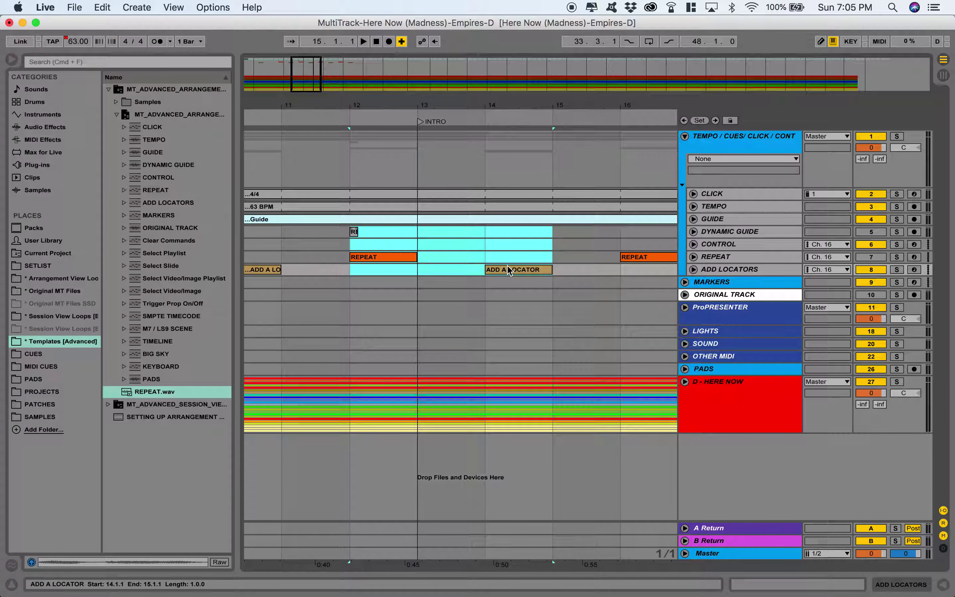
drag(311, 68, 312, 35)
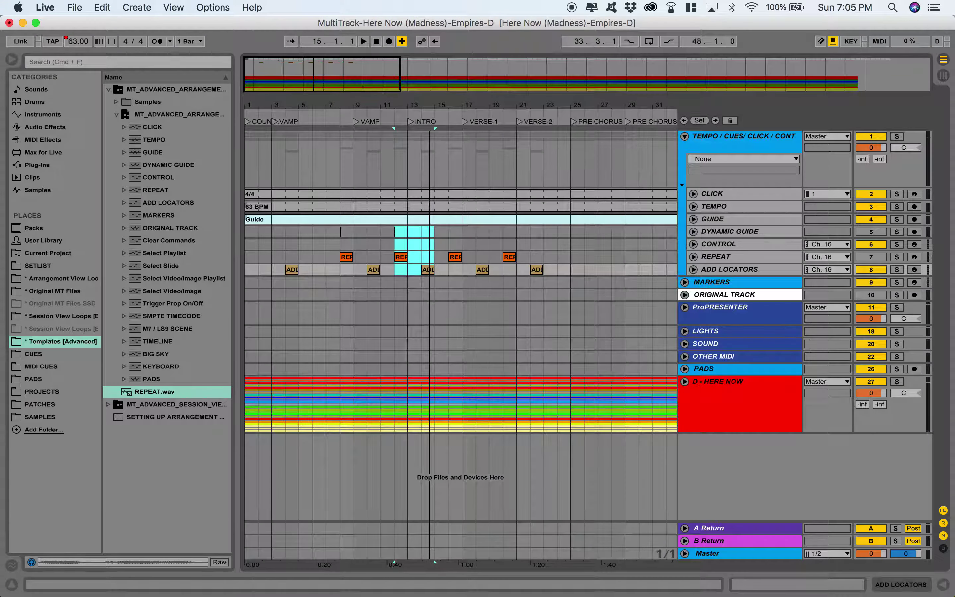
scroll(507, 282, right, 5)
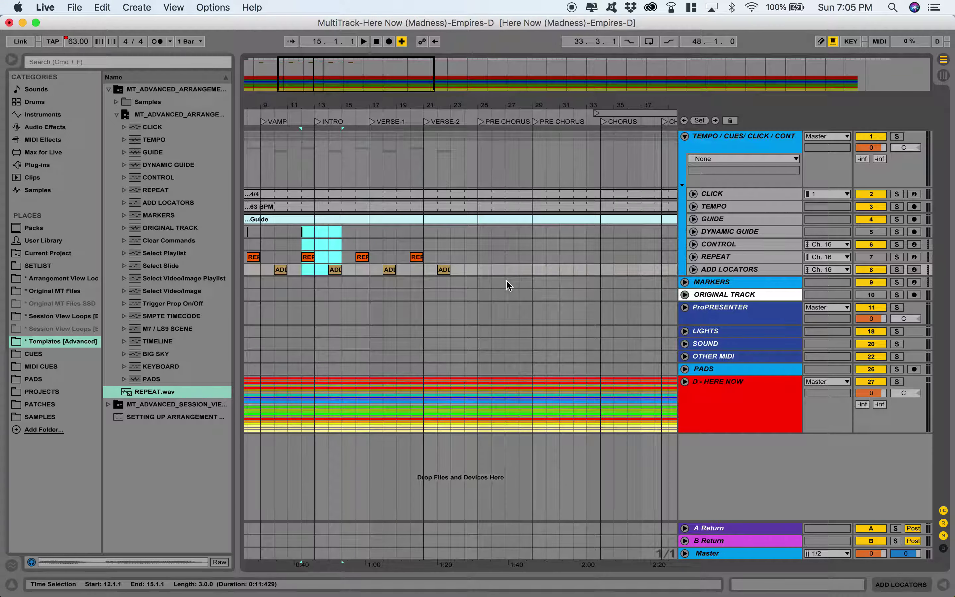
- Paste the copied repeat and locator block starting on the DYNAMIC GUIDE track at bars 24, 28, 33 and 38
click(465, 231)
key(super+v)
click(520, 231)
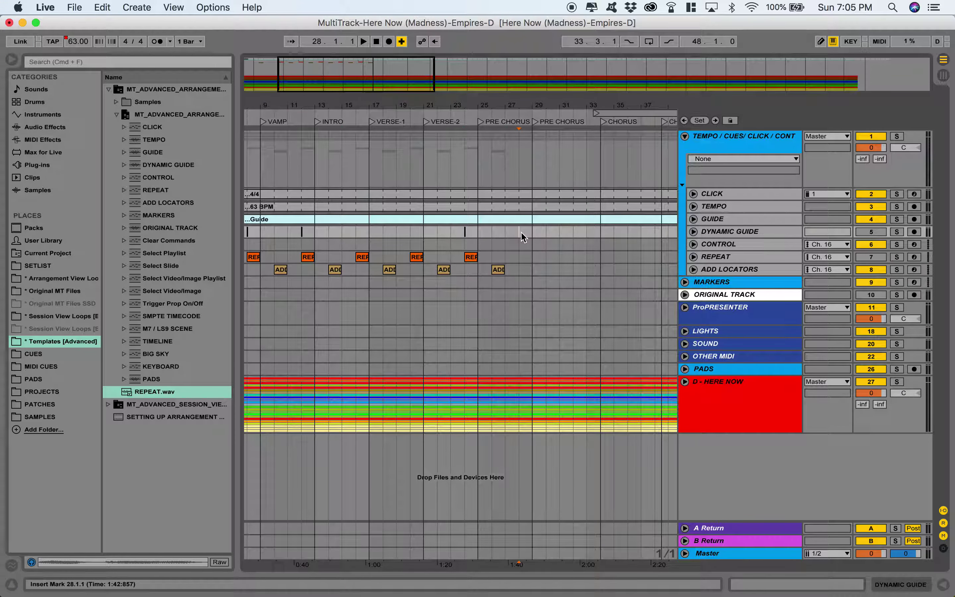
key(super+v)
click(587, 232)
key(super+v)
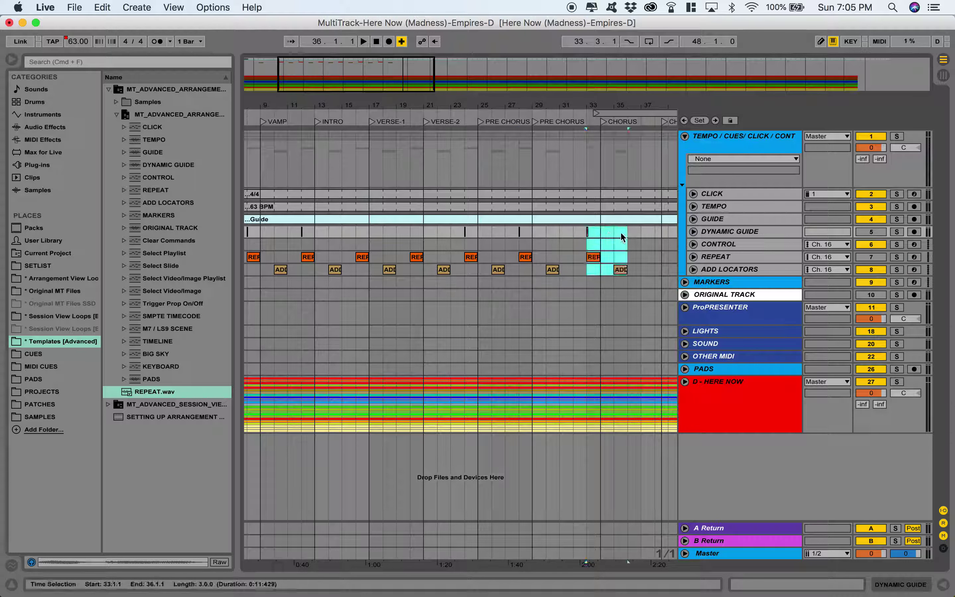
click(655, 232)
key(super+v)
- Paste the repeat and locator block at bars 41, 45 and 49 for the instrumental and third and fourth verses
scroll(535, 298, right, 5)
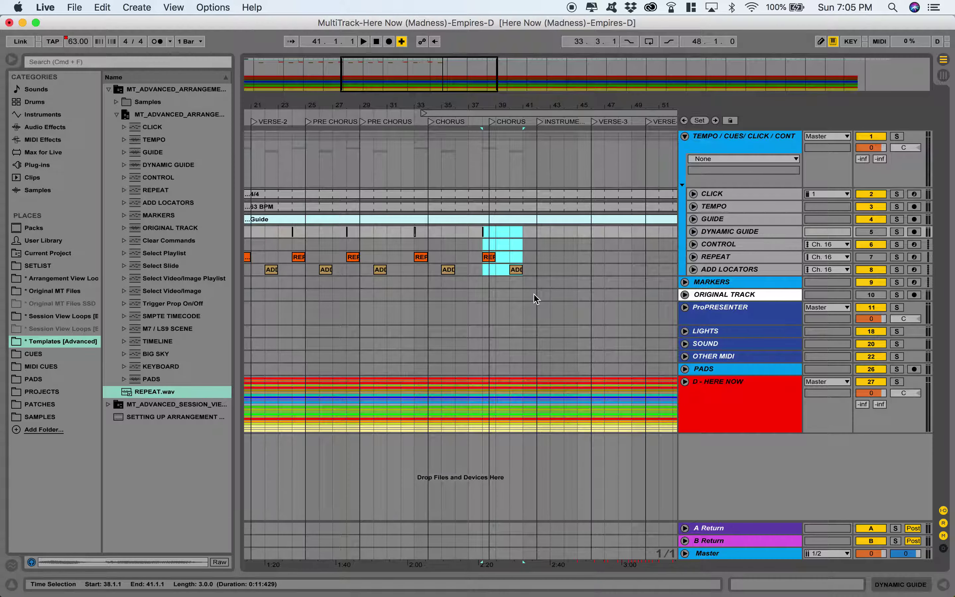
click(524, 232)
key(super+v)
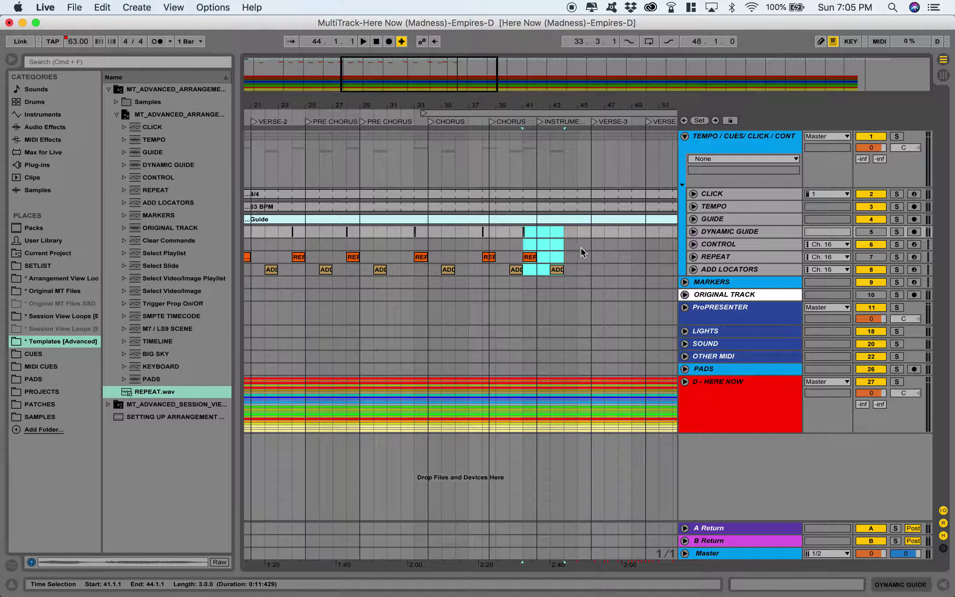
click(578, 232)
key(super+v)
click(635, 231)
key(super+v)
- Paste the repeat and locator block at bars 53, 57 and 61 for the second set of pre-choruses and the chorus
scroll(615, 274, right, 6)
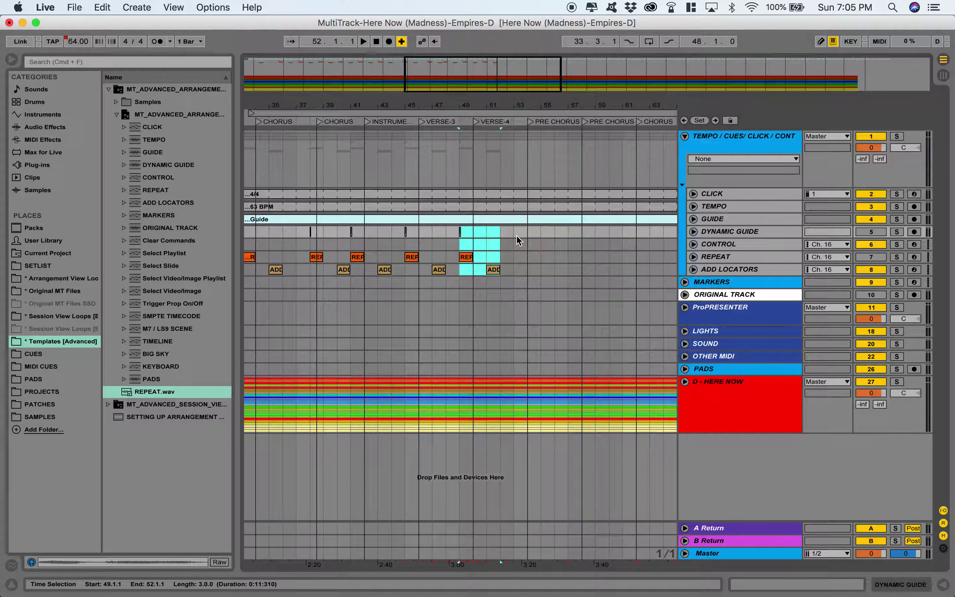
click(515, 231)
key(super+v)
click(569, 234)
key(super+v)
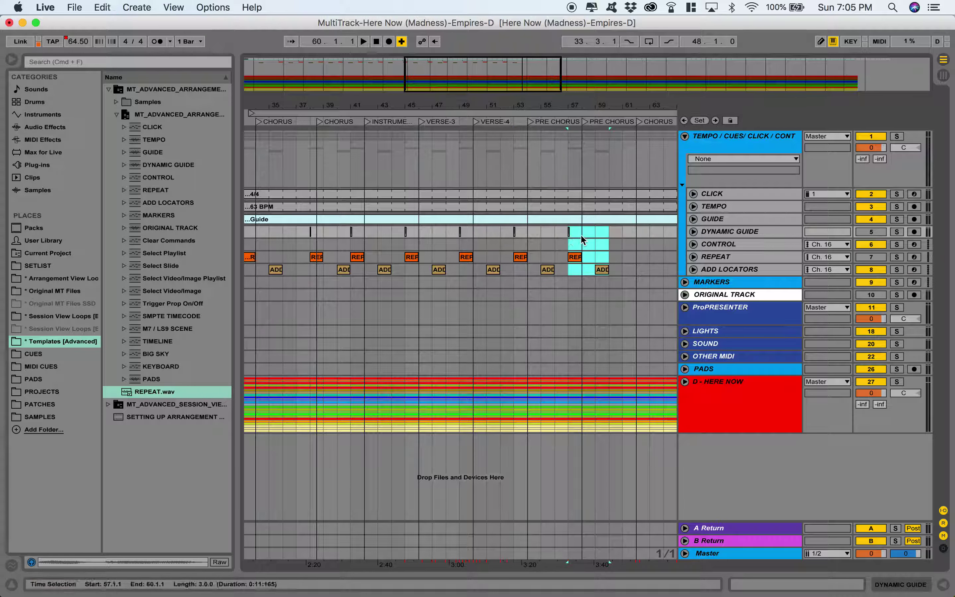
click(622, 235)
key(super+v)
- Paste the repeat and locator block every four bars for the following choruses, at bars 65, 69, 73, 77 and 81
scroll(621, 235, right, 8)
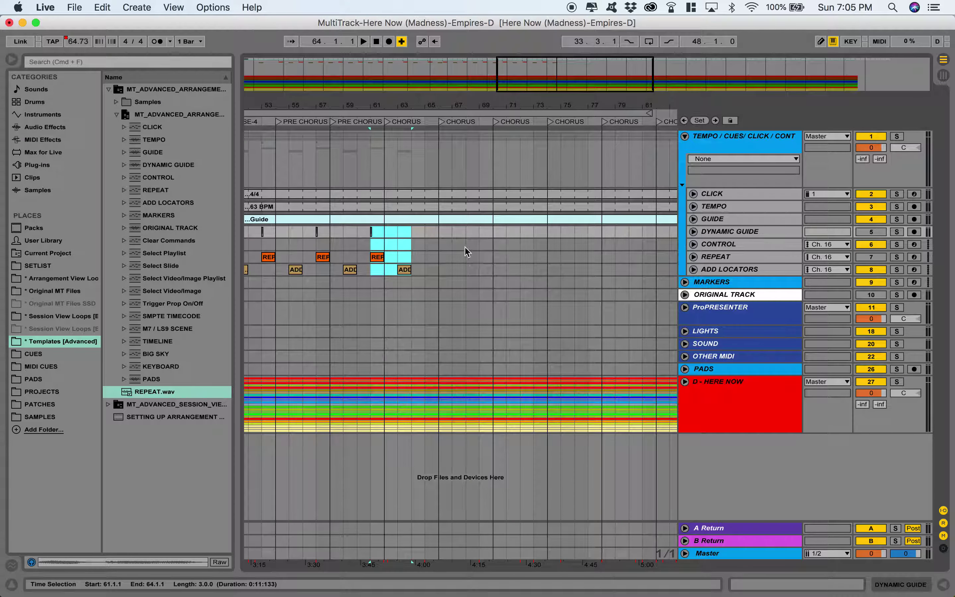
click(424, 232)
key(super+v)
key(super+v)
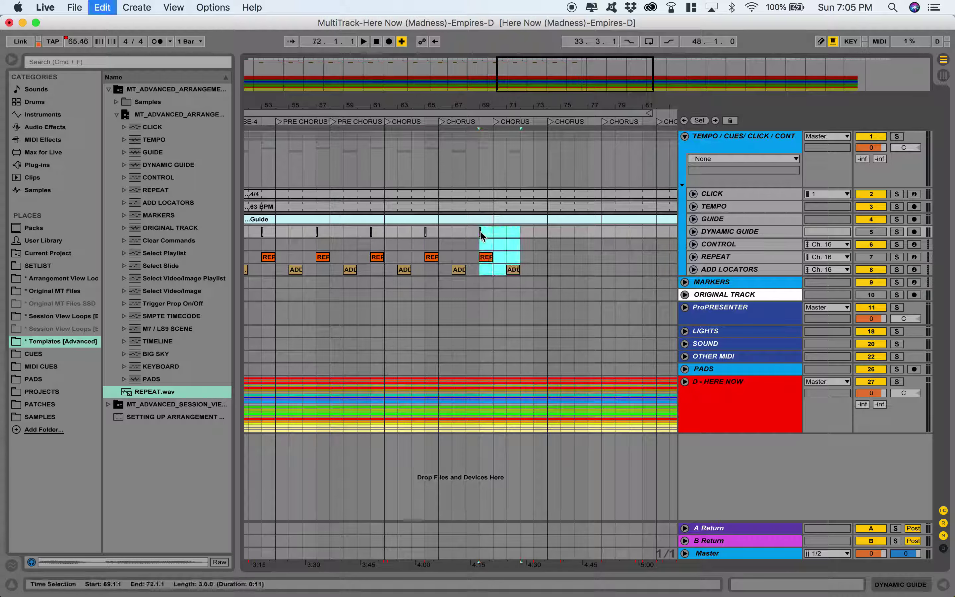
key(super+v)
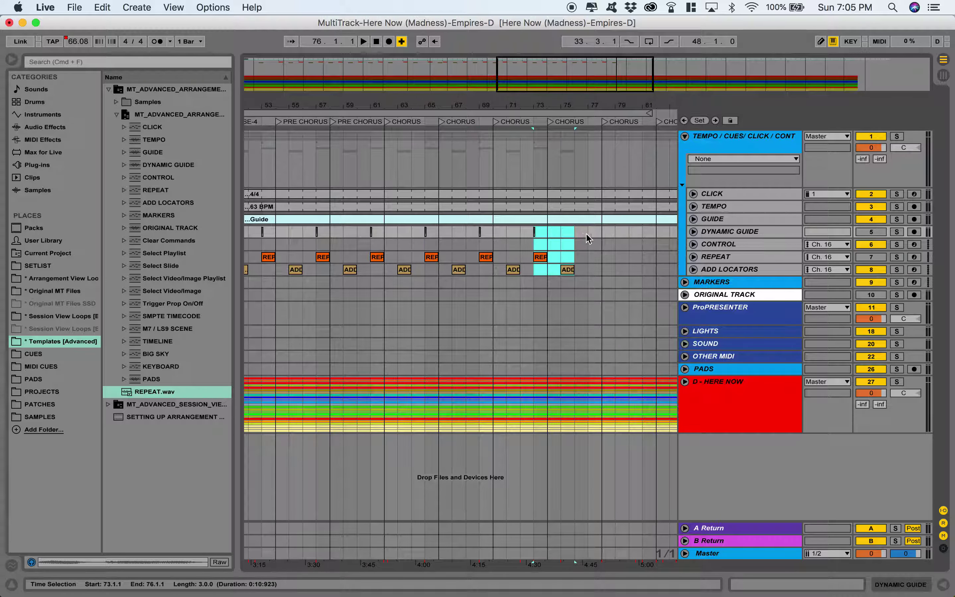
key(super+v)
key(super+v)
- Continue pasting the repeat and locator block through the choruses at bars 85, 89, 93 and 97
scroll(641, 231, right, 10)
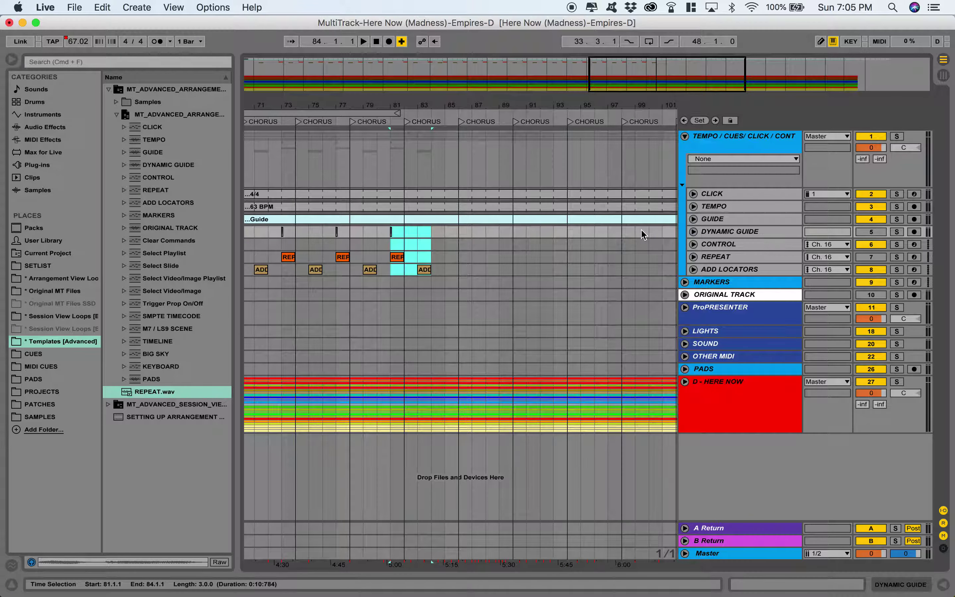
key(super+v)
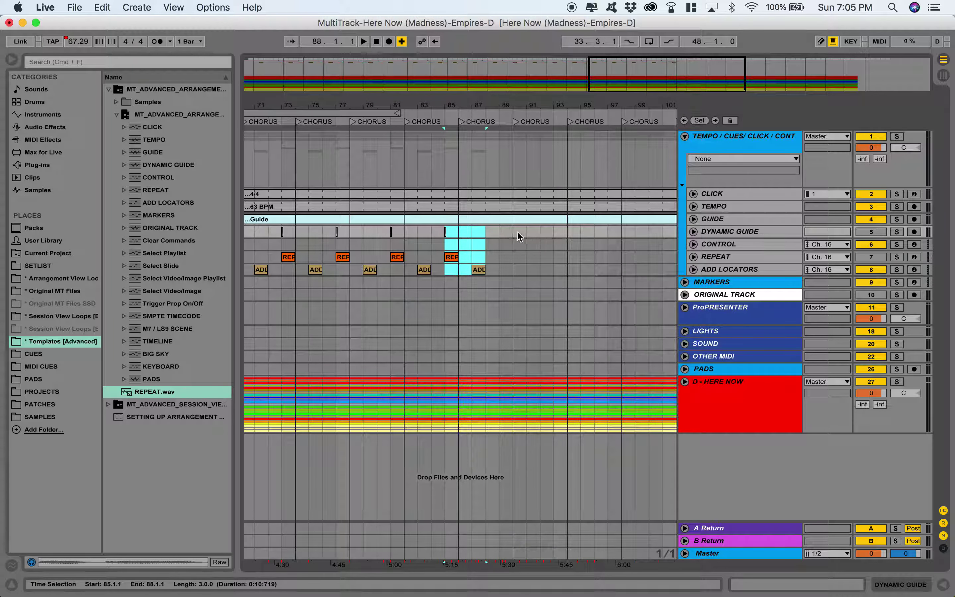
key(super+v)
key(super+v)
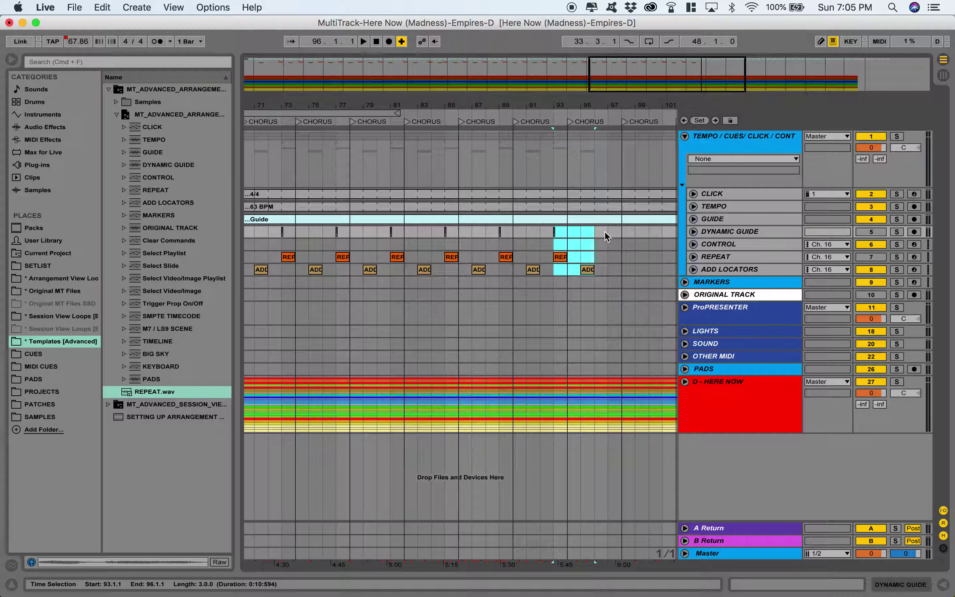
key(super+v)
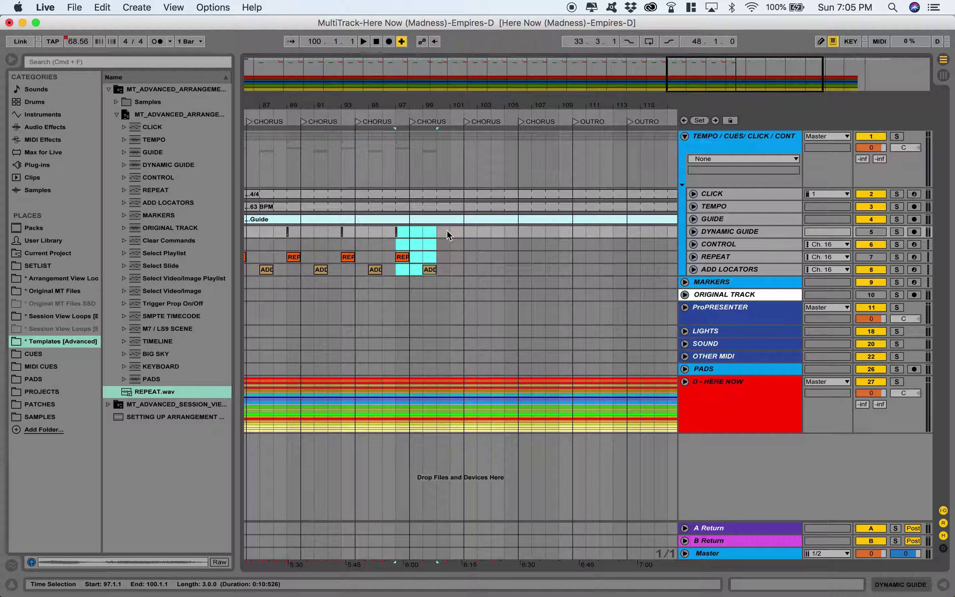
- Add the repeat and locator block at bars 101, 105, 109, 113, 117 and 121, through the outros, vamp and ending
key(super+v)
key(super+v)
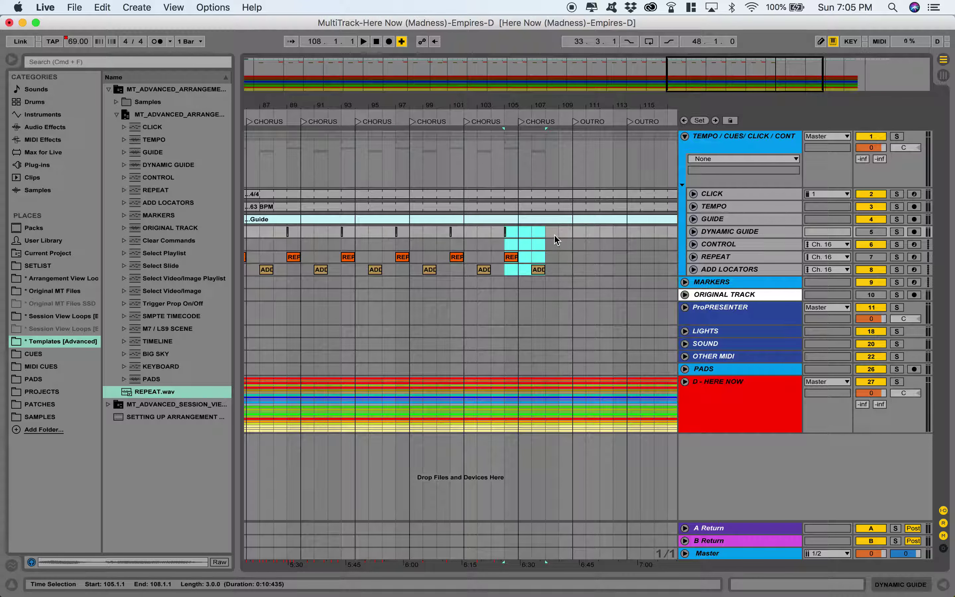
key(super+v)
key(super+v)
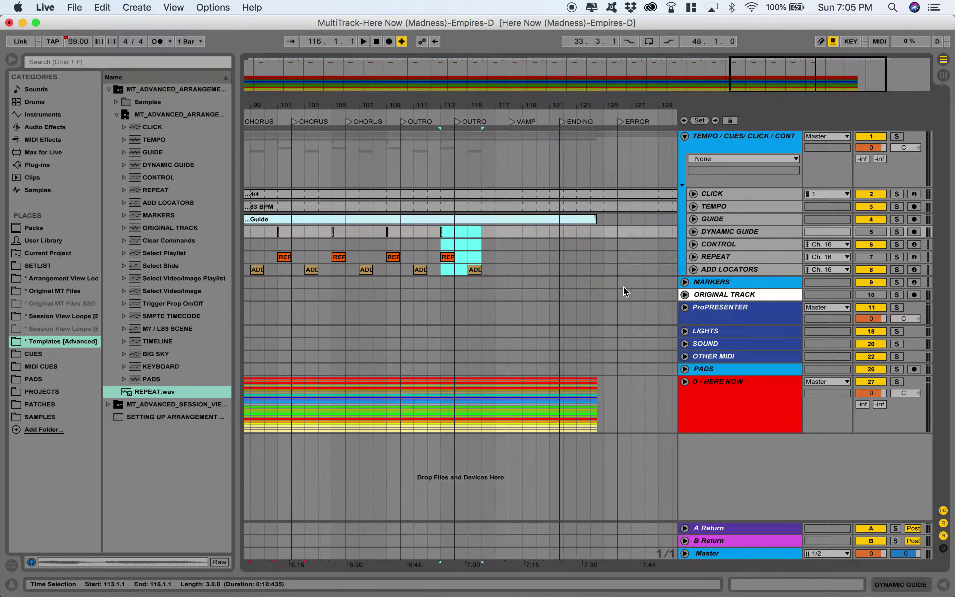
key(super+v)
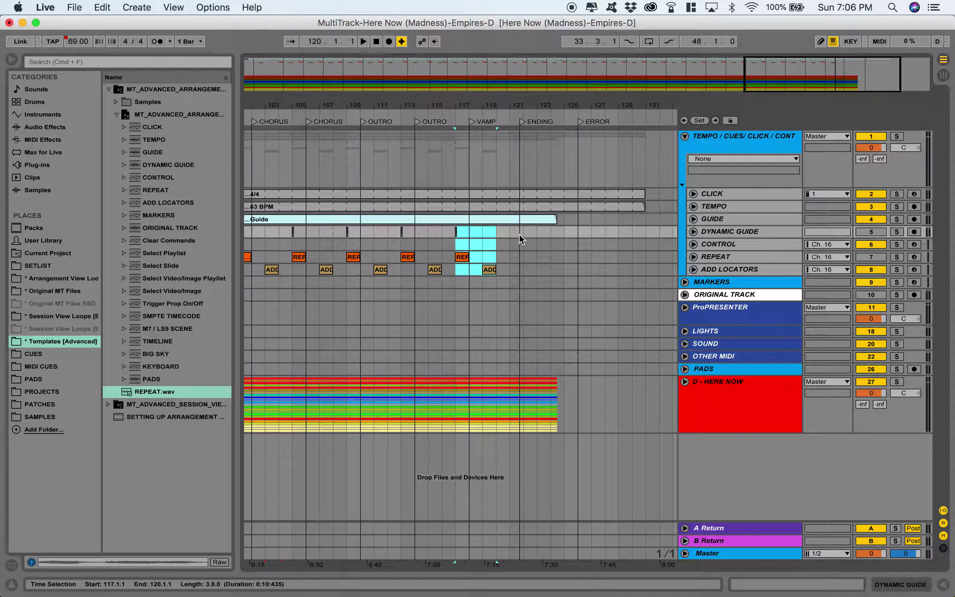
key(super+d)
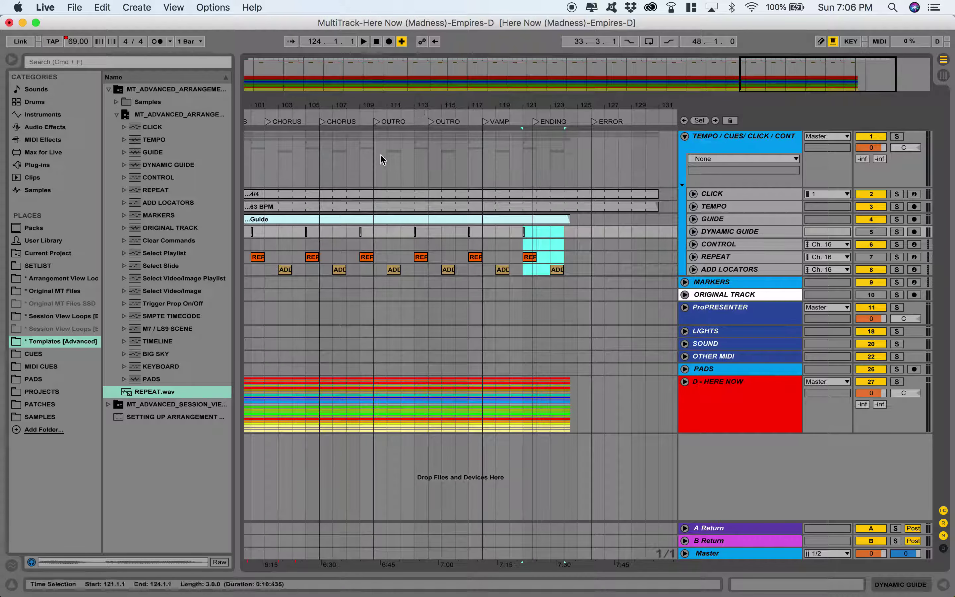
- Extend the arrangement loop over the whole song, starting at bar 1 with a length of 130 bars
scroll(367, 179, left, 10)
scroll(367, 179, left, 20)
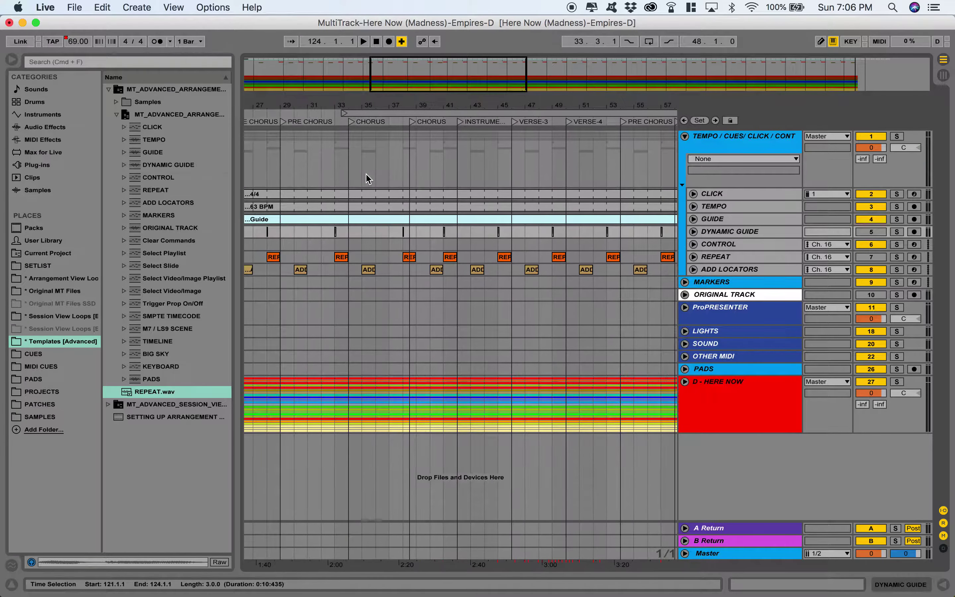
scroll(367, 179, right, 8)
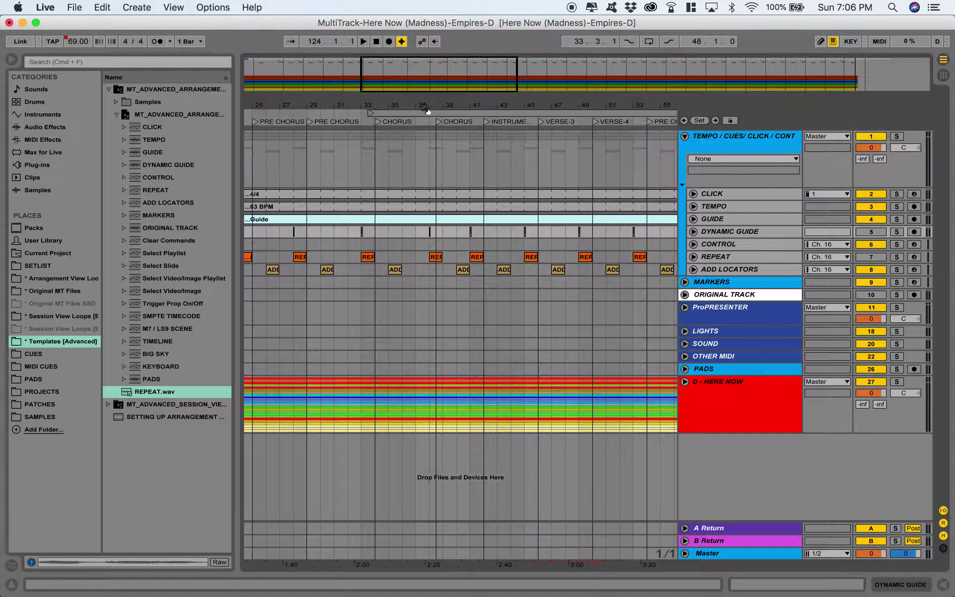
drag(413, 66, 413, 36)
drag(494, 113, 651, 114)
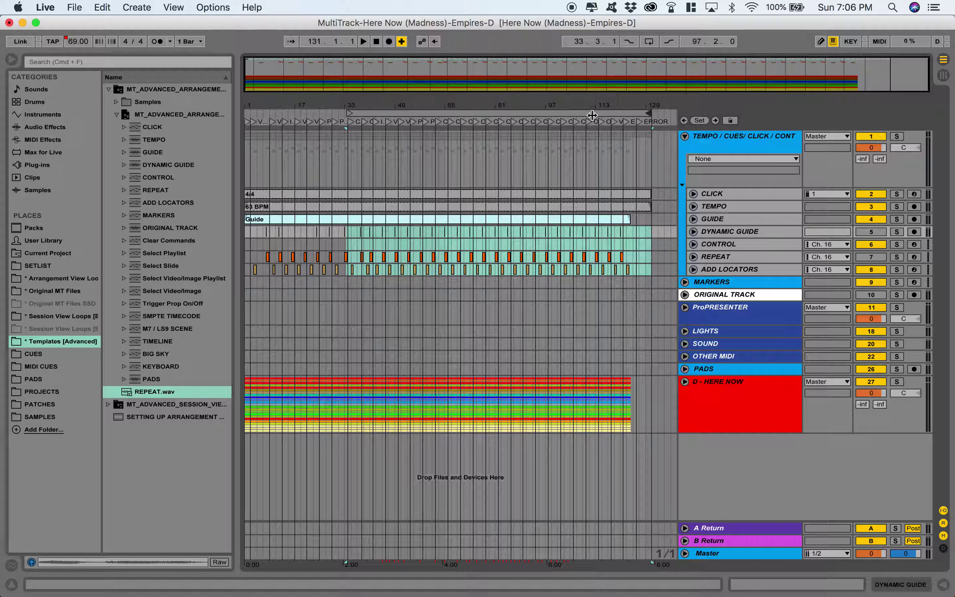
drag(349, 113, 245, 113)
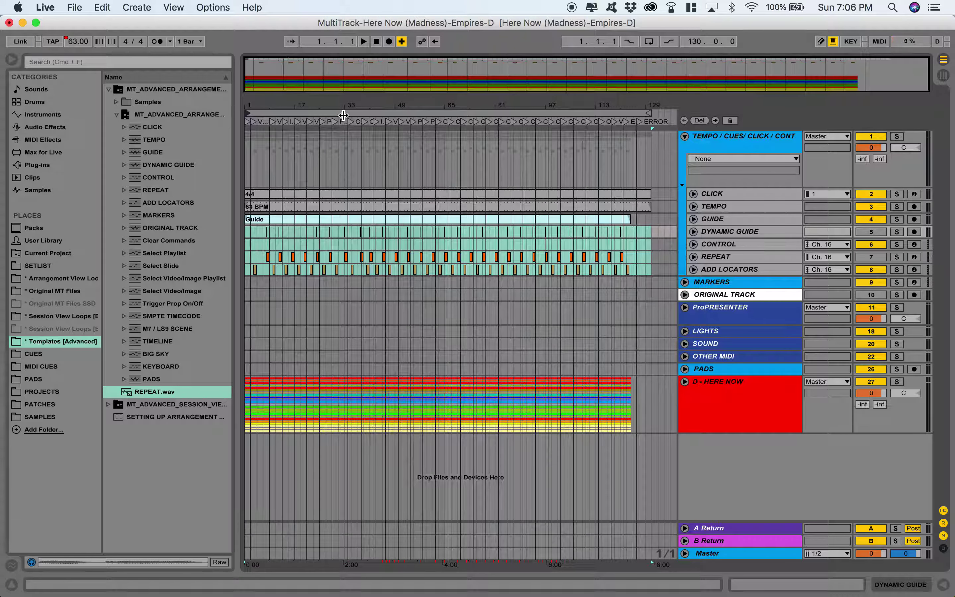
drag(426, 75, 428, 76)
scroll(422, 164, right, 5)
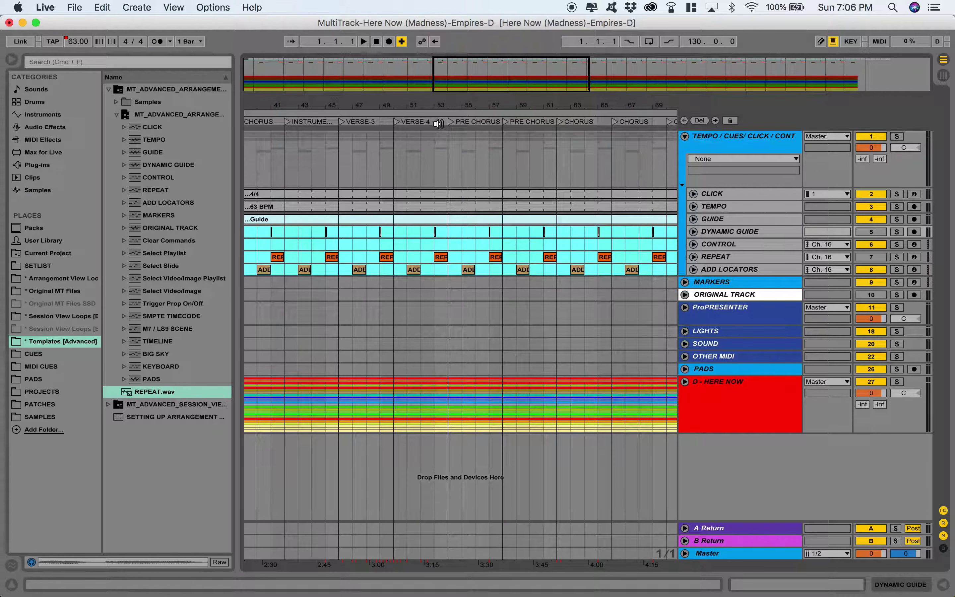
drag(483, 66, 483, 59)
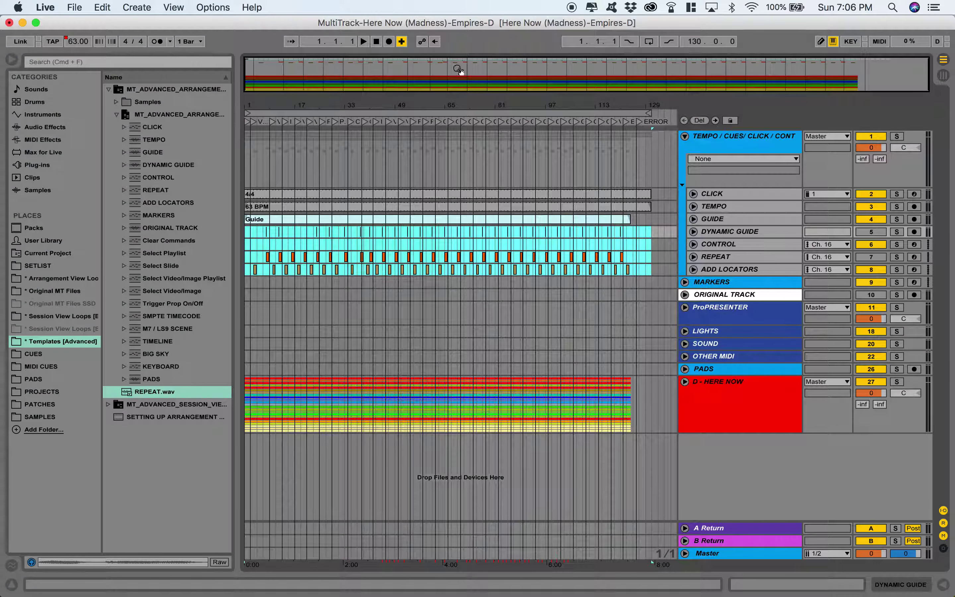
click(634, 301)
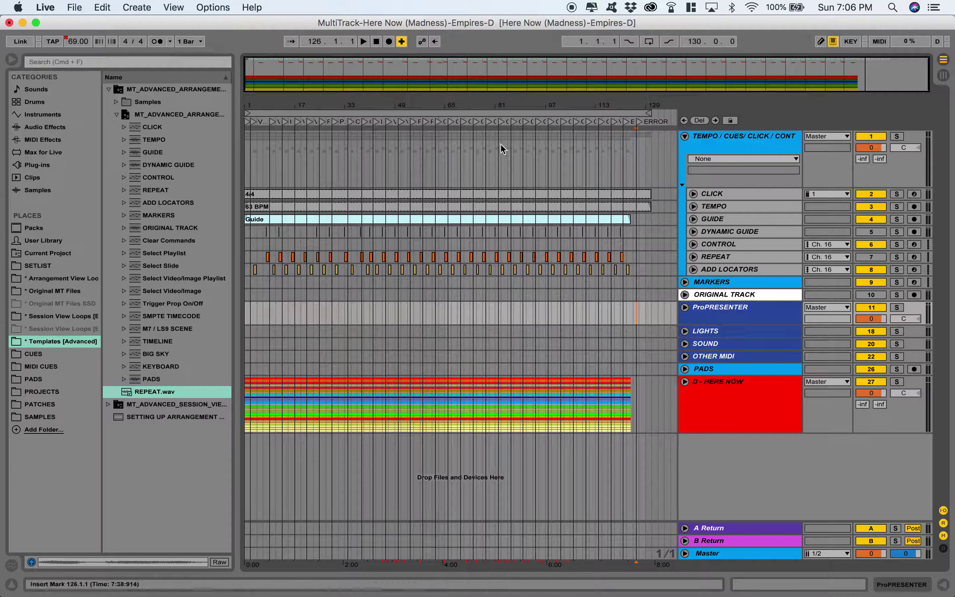
drag(505, 76, 446, 111)
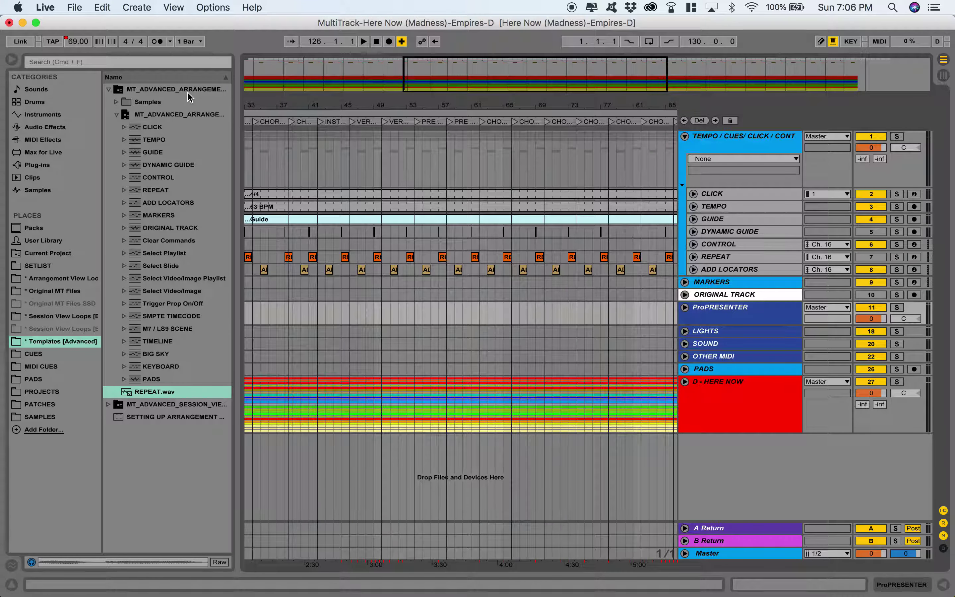
- Hide the browser and insert an empty MIDI clip on the MARKERS track from bar 1 to bar 126
click(12, 60)
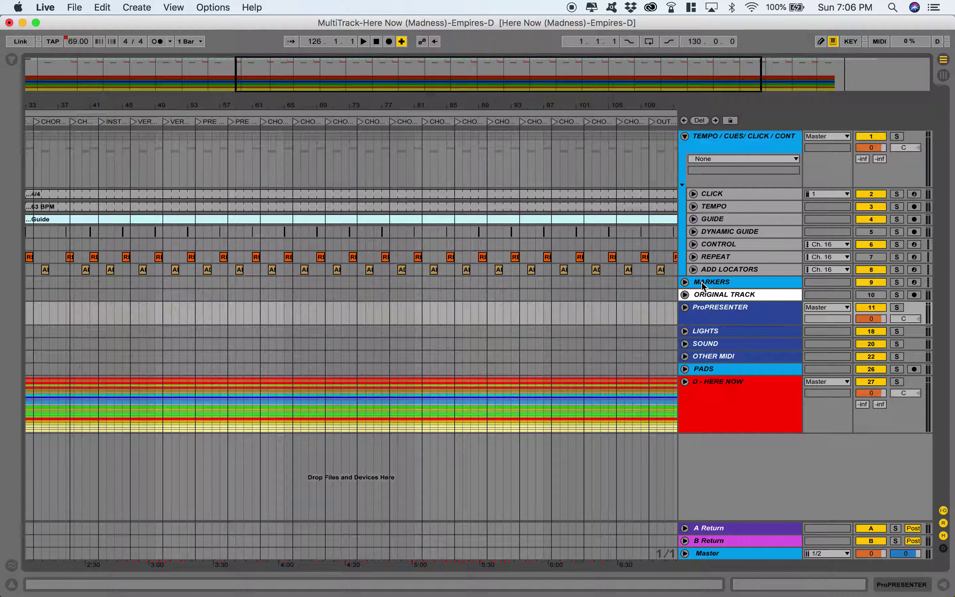
mouse_move(48, 86)
mouse_down()
mouse_move(49, 130)
mouse_move(59, 88)
mouse_up()
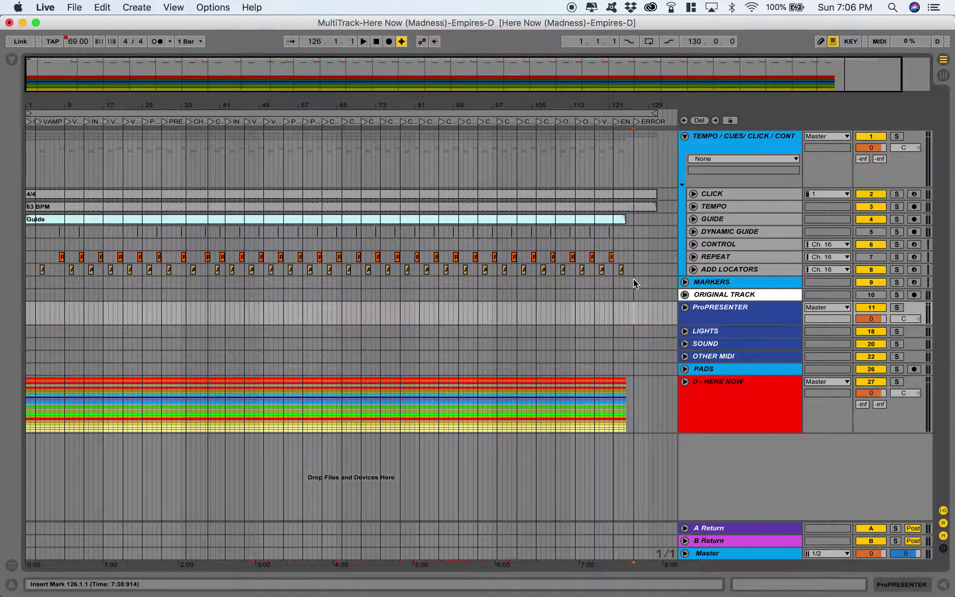
drag(633, 281, 596, 277)
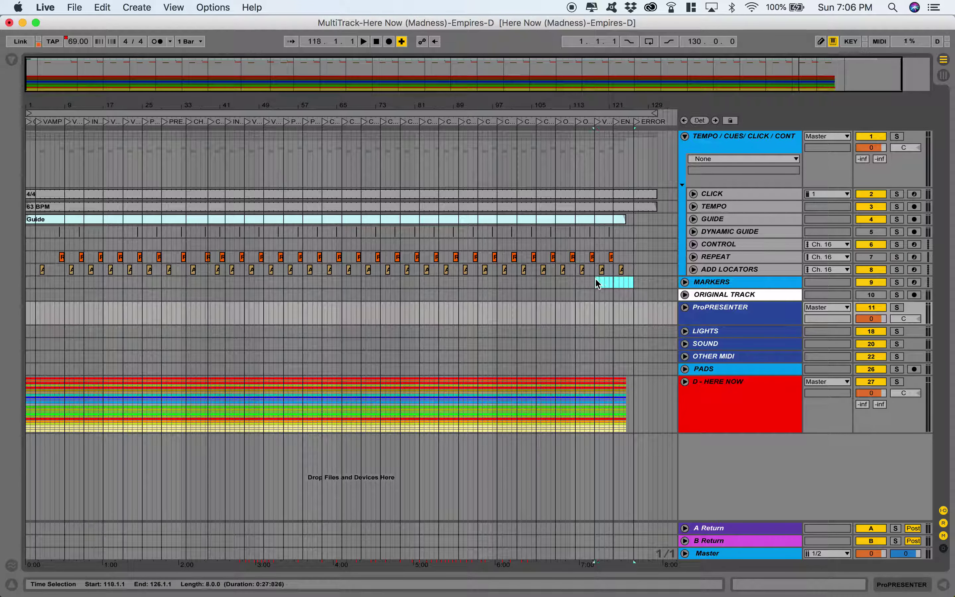
shift+click(27, 283)
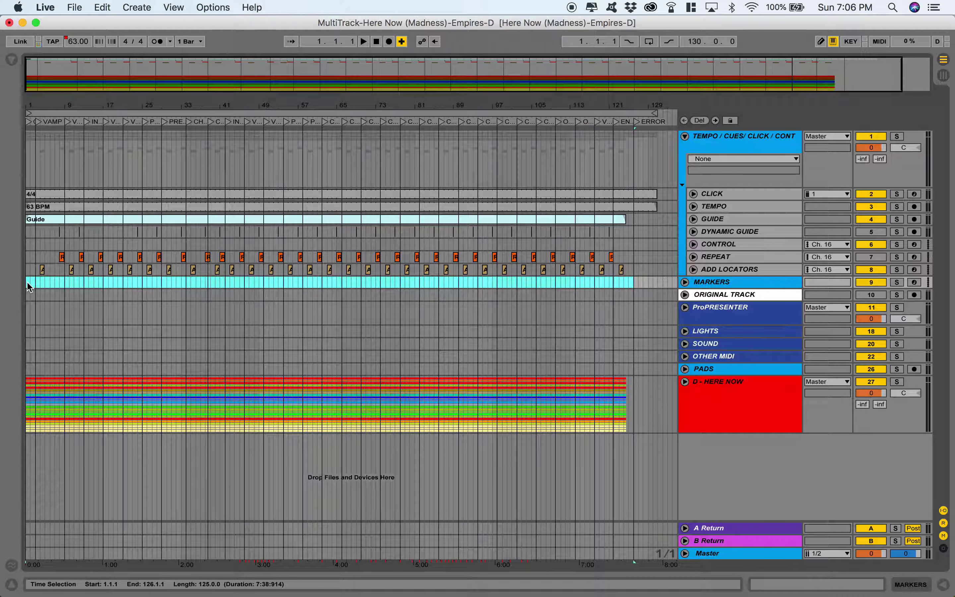
right_click(55, 281)
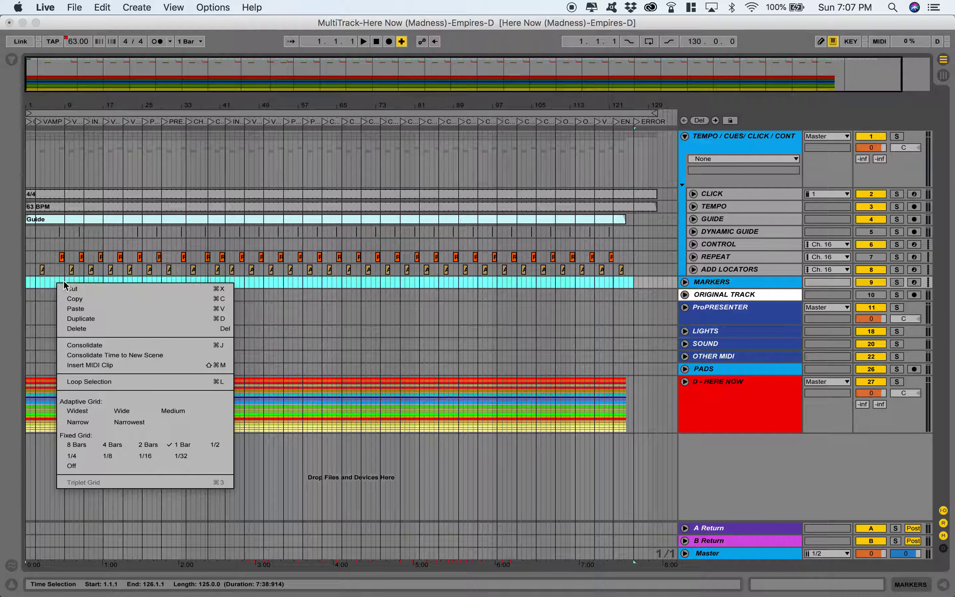
click(85, 365)
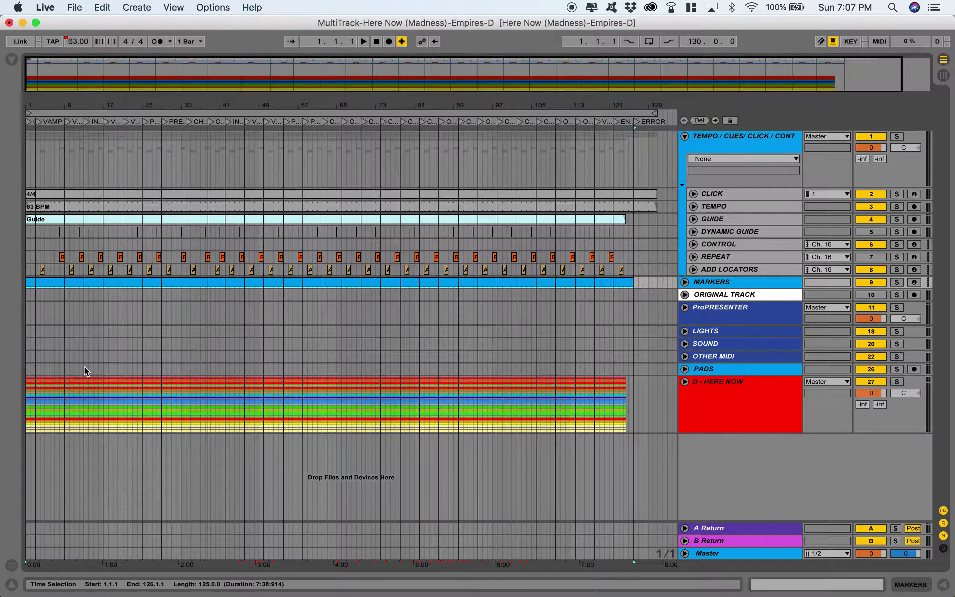
click(684, 282)
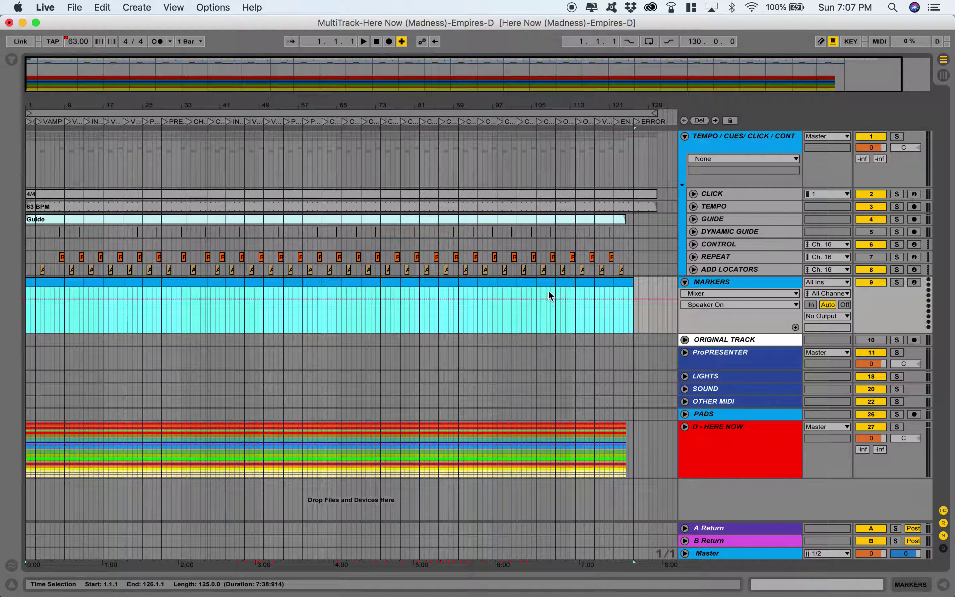
right_click(539, 307)
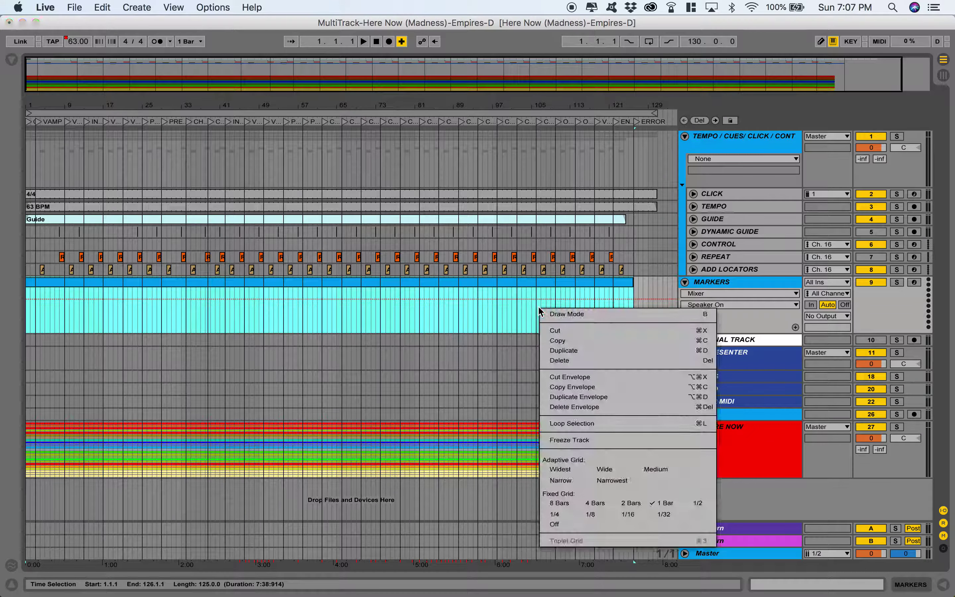
click(684, 282)
click(685, 282)
right_click(605, 284)
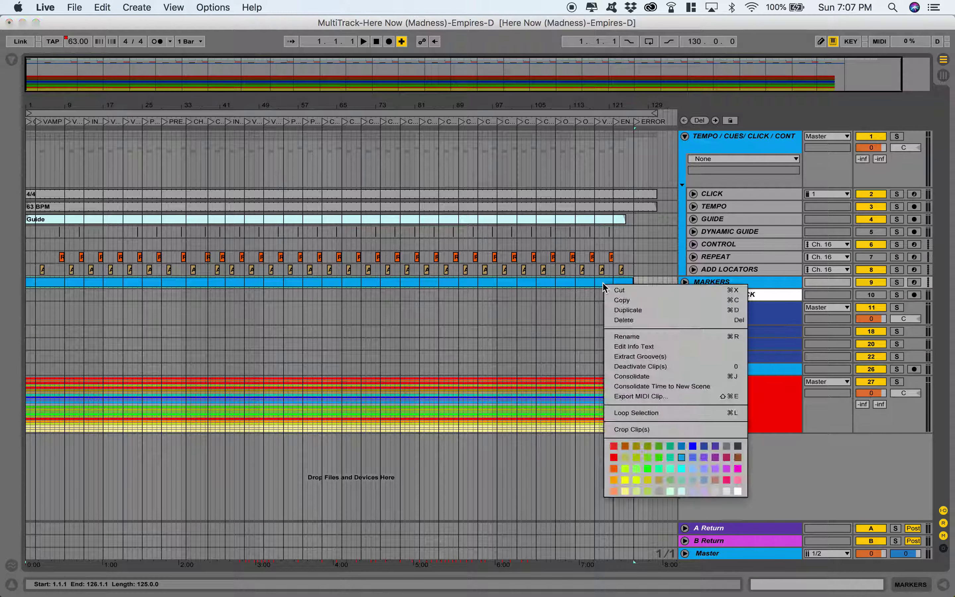
click(639, 284)
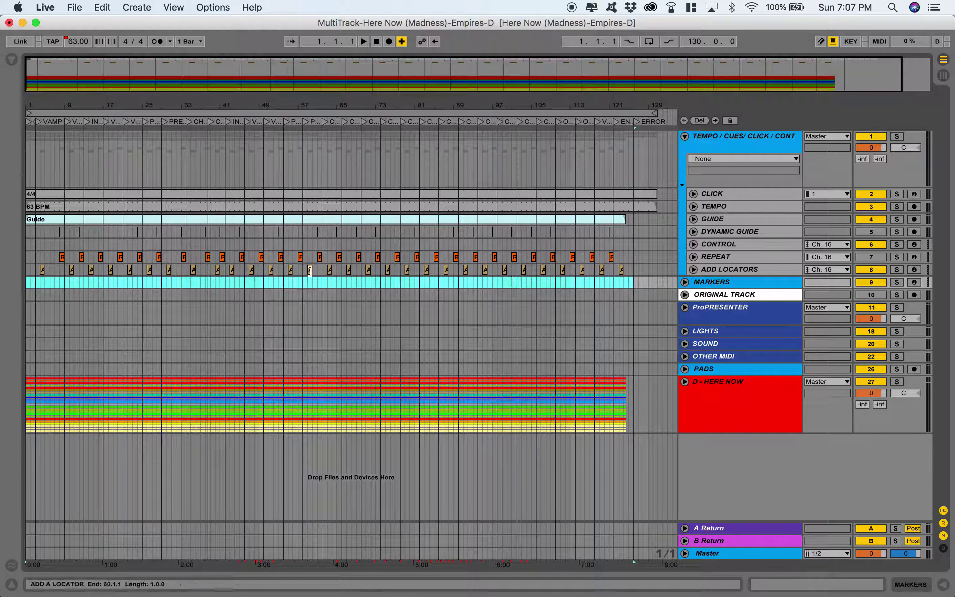
click(684, 281)
right_click(545, 316)
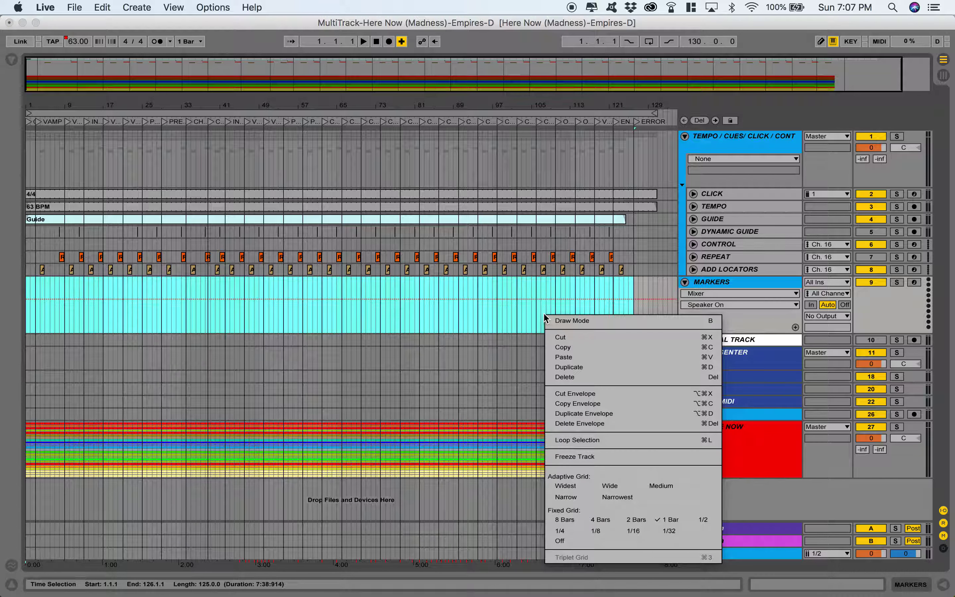
- Fold the MARKERS track and insert an empty MIDI clip on it from bar 1 to bar 126
click(685, 284)
click(685, 284)
click(597, 287)
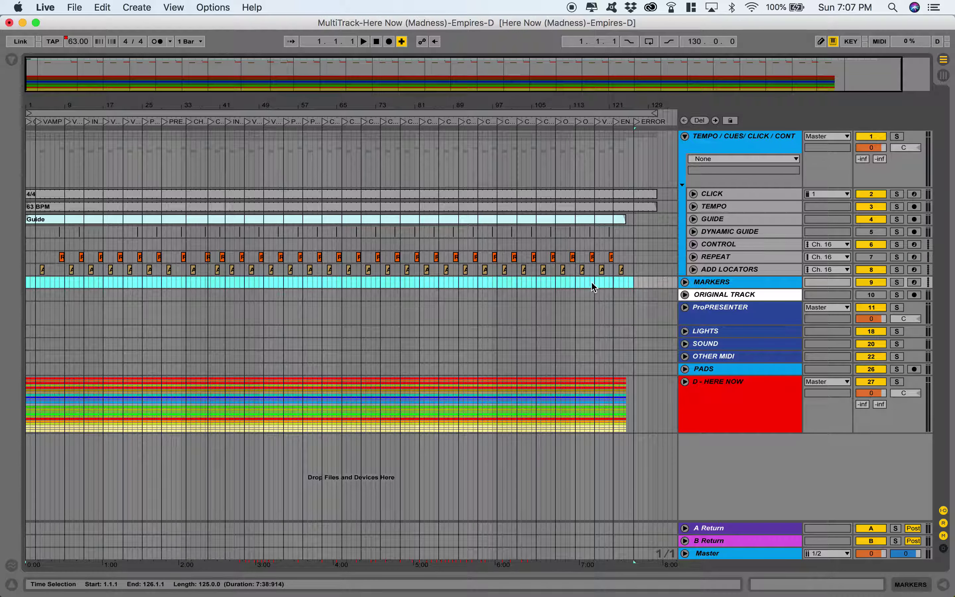
right_click(589, 285)
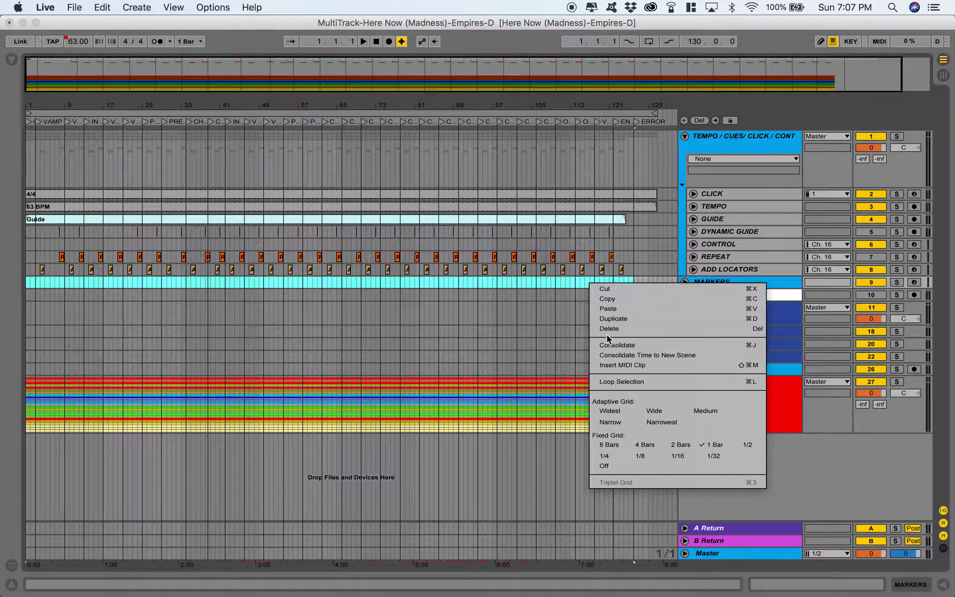
click(612, 364)
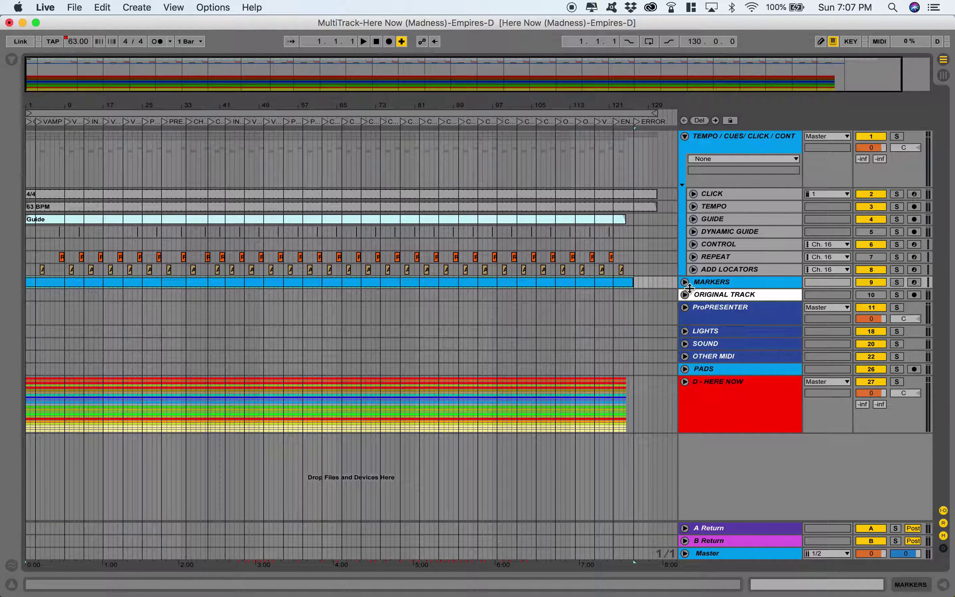
- Unfold the MARKERS track and split its clip at bar 9, where the second VAMP section starts
drag(79, 74, 81, 79)
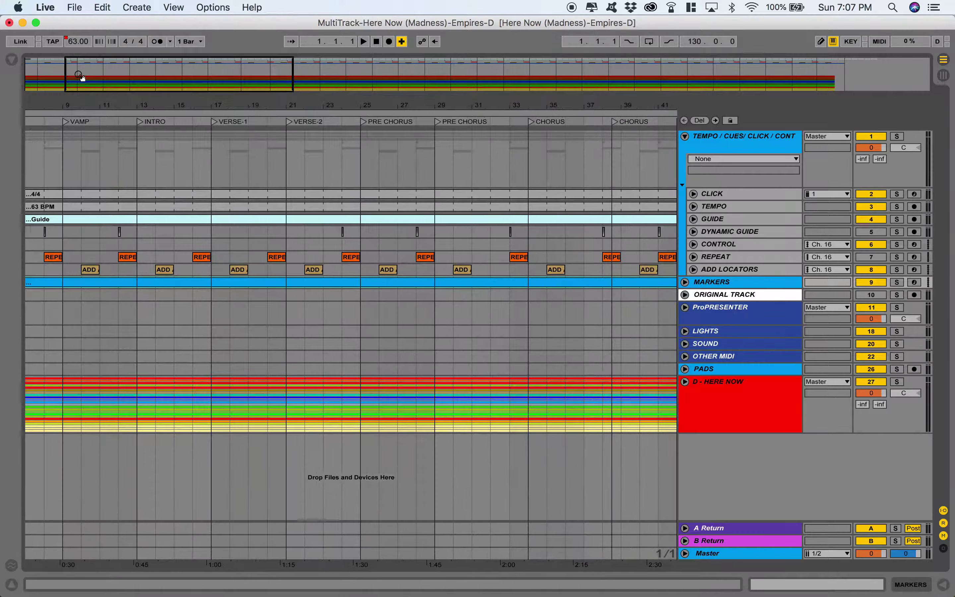
click(685, 282)
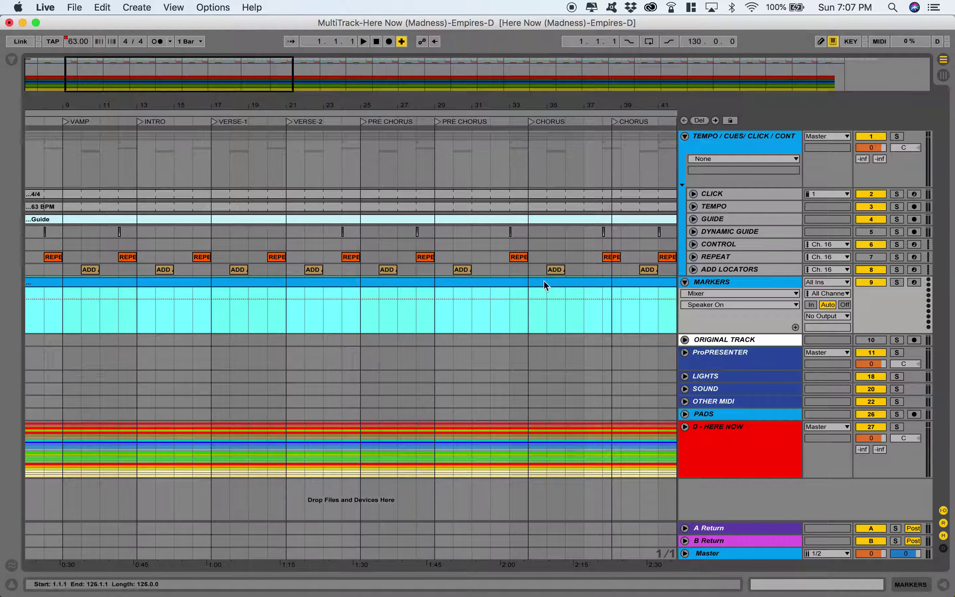
click(65, 328)
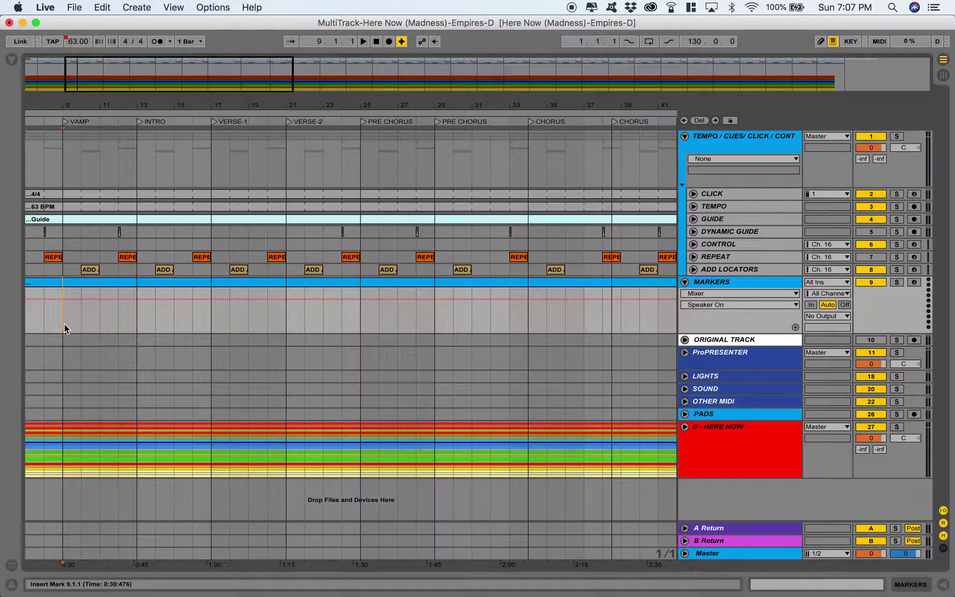
key(super+e)
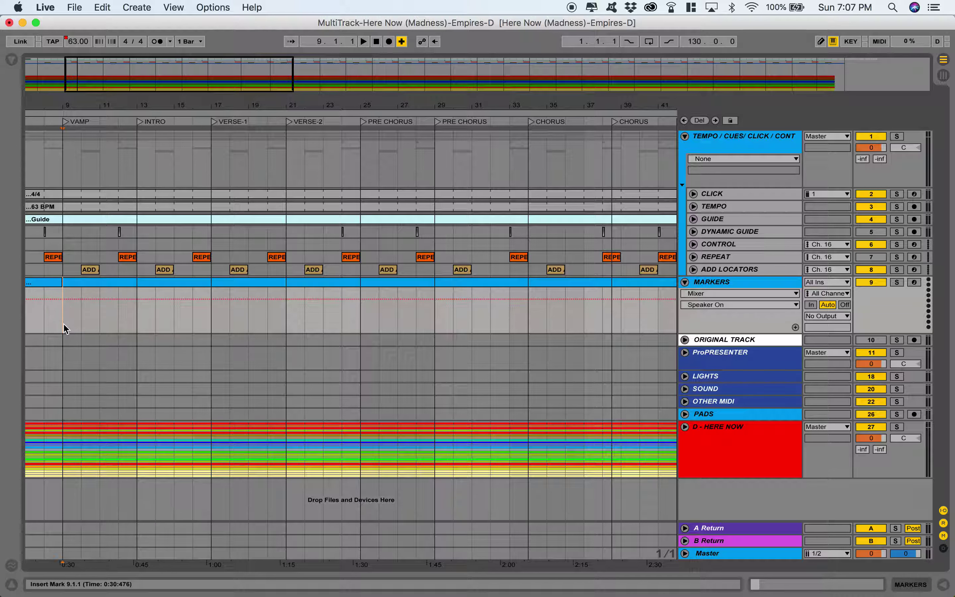
click(99, 8)
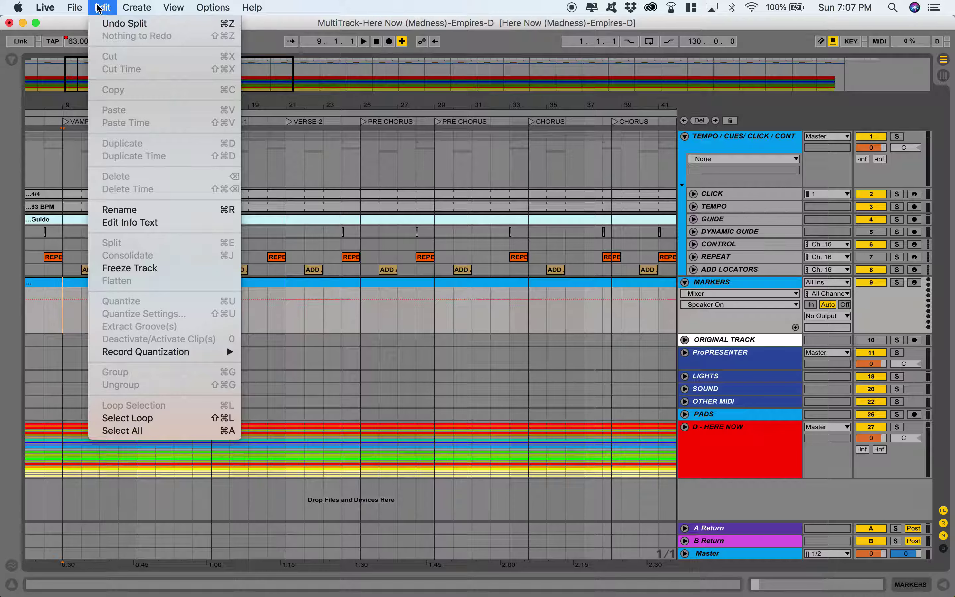
mouse_move(147, 7)
mouse_move(83, 7)
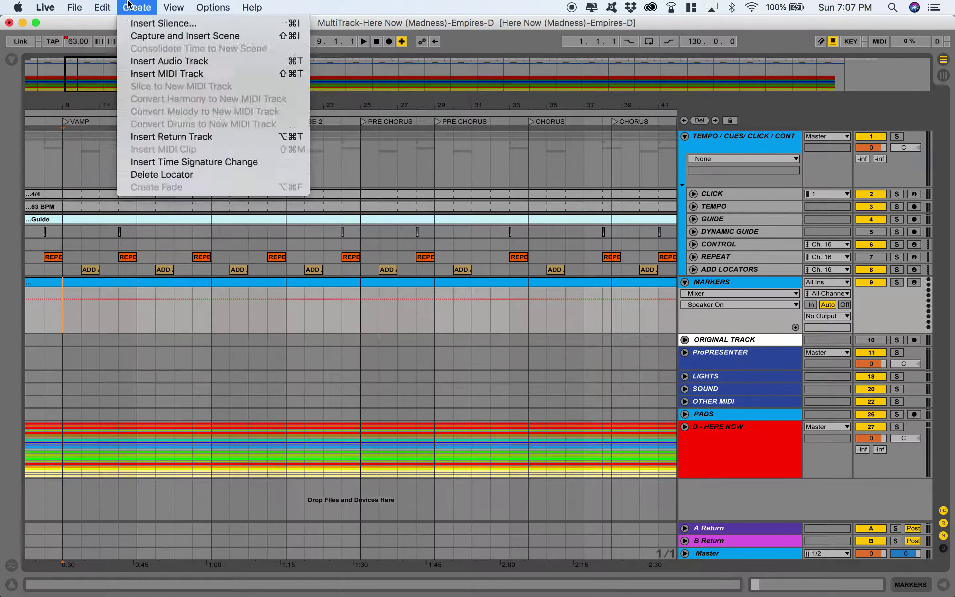
mouse_move(185, 5)
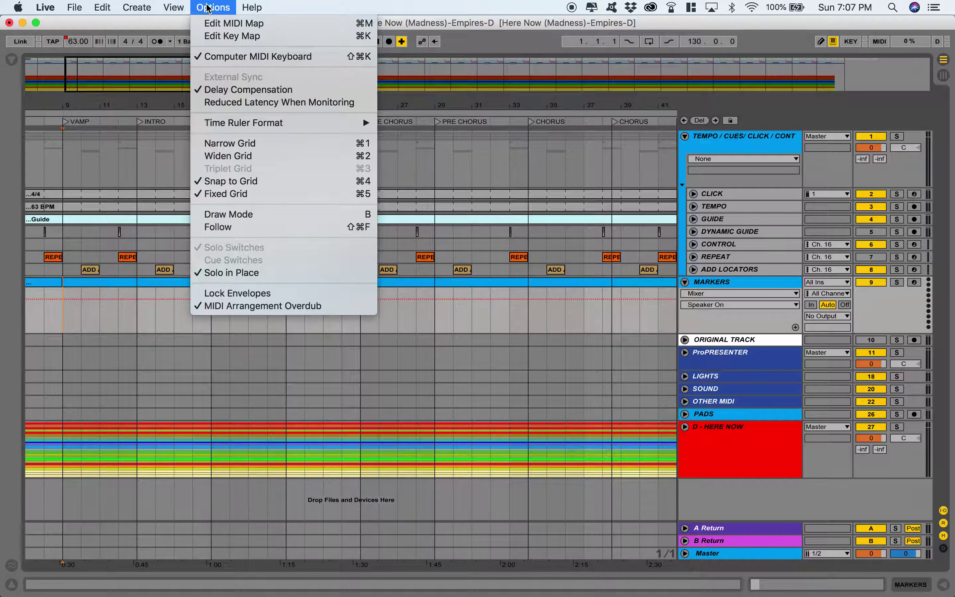
mouse_move(252, 6)
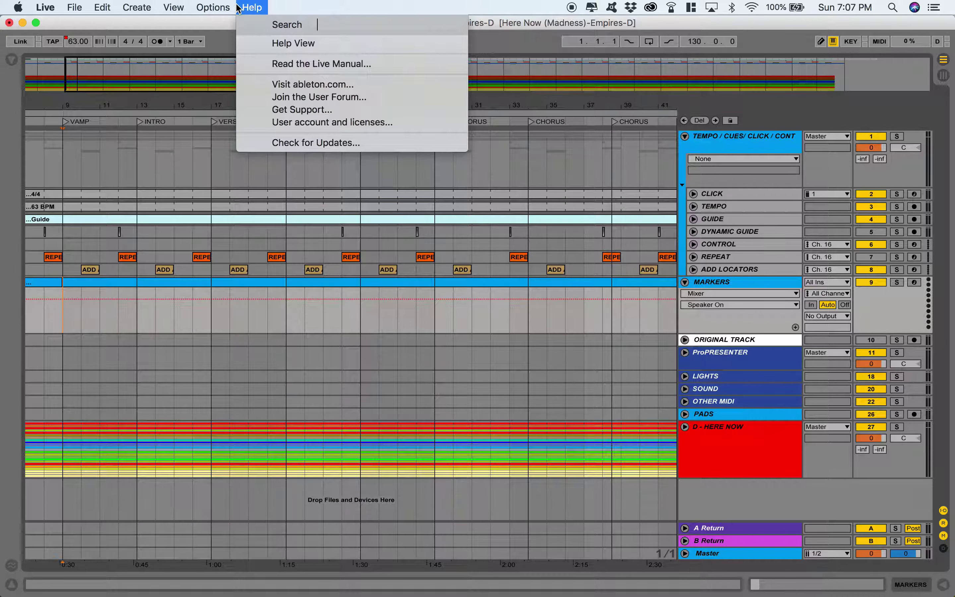
- Split the MARKERS clip at the section starts at bars 13, 17, 21, 25, 29 and 34, up to the first chorus
click(137, 313)
click(138, 314)
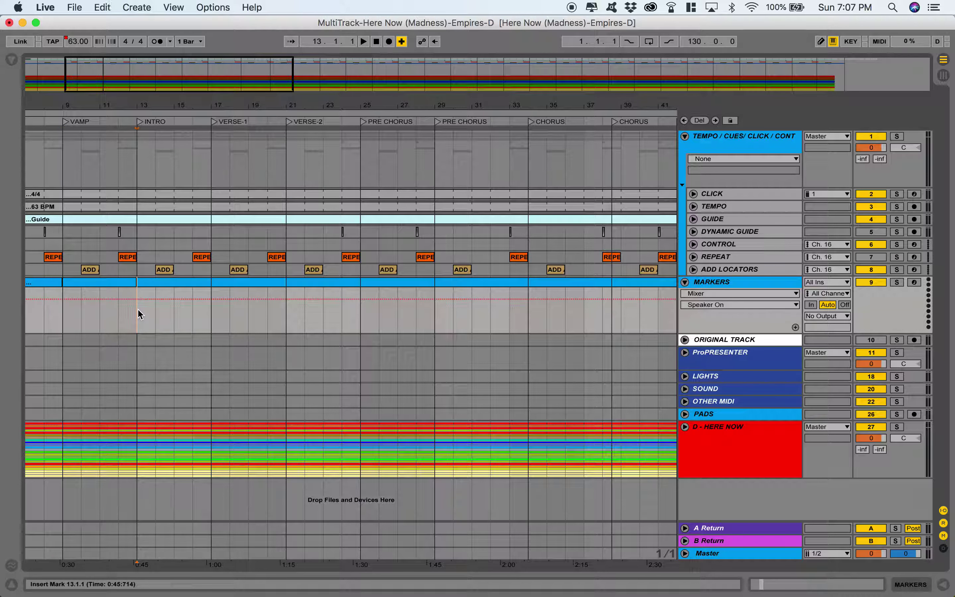
click(210, 321)
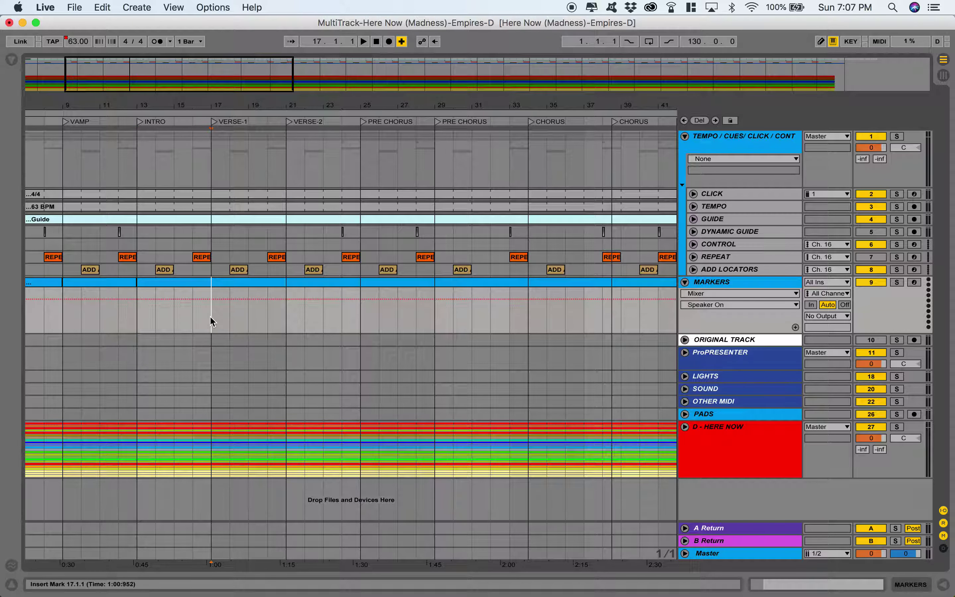
click(285, 316)
click(714, 121)
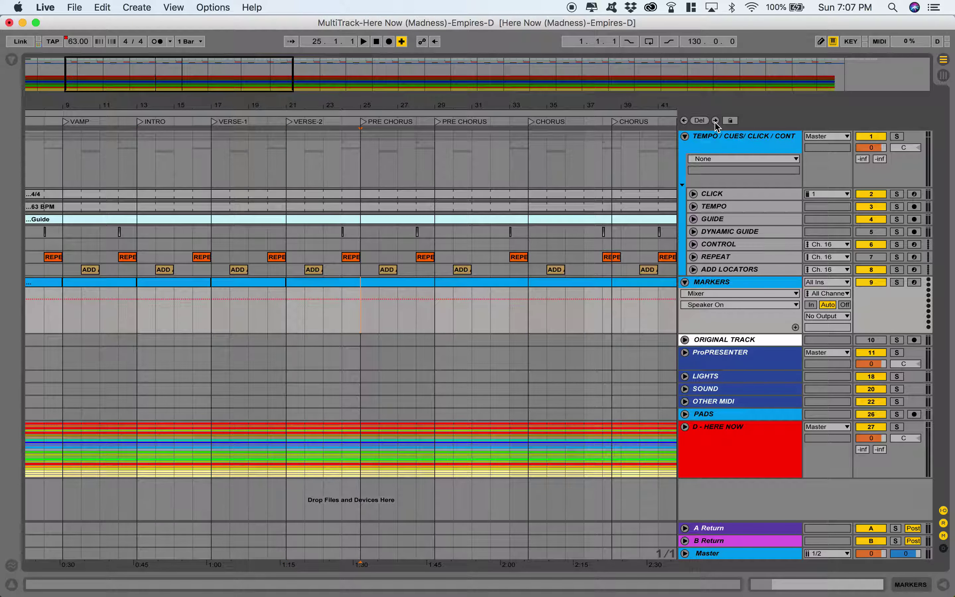
click(714, 121)
click(714, 121)
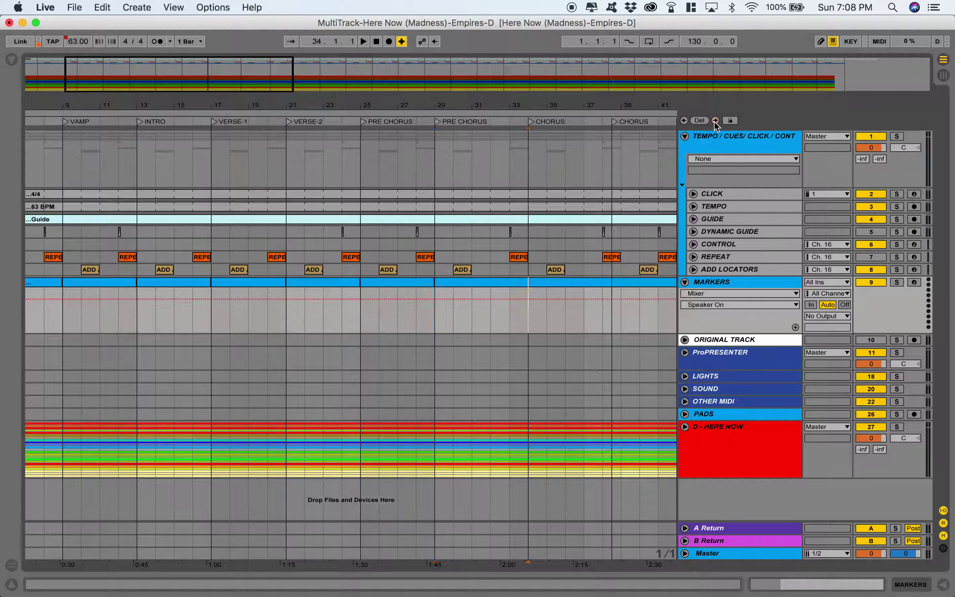
click(714, 120)
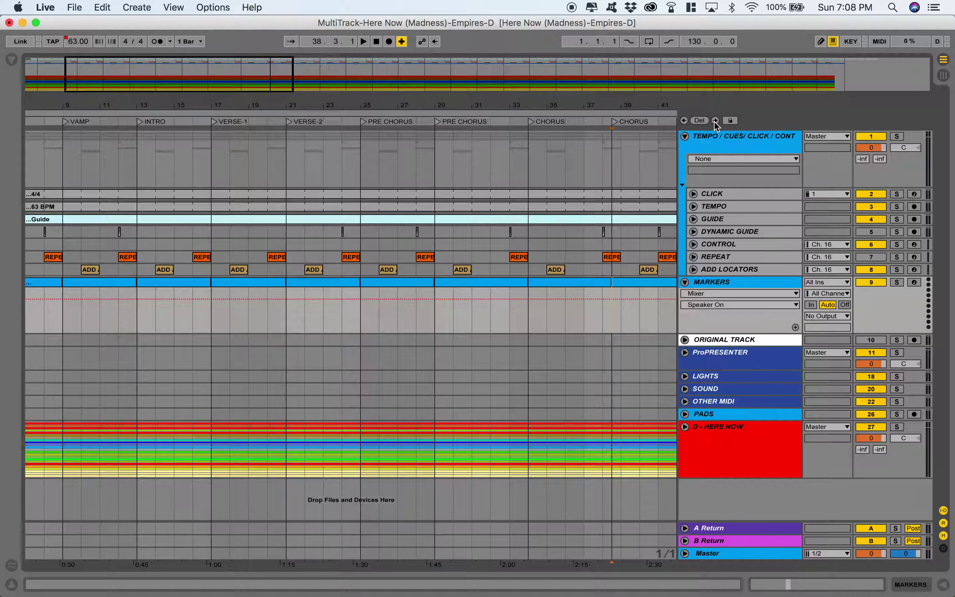
- Split the MARKERS clip at every locator from the second chorus at 38.3.1 through bar 78
click(715, 121)
click(714, 121)
click(714, 121)
click(715, 121)
click(715, 120)
click(714, 121)
click(714, 121)
click(714, 121)
click(714, 121)
click(714, 121)
click(714, 120)
click(714, 121)
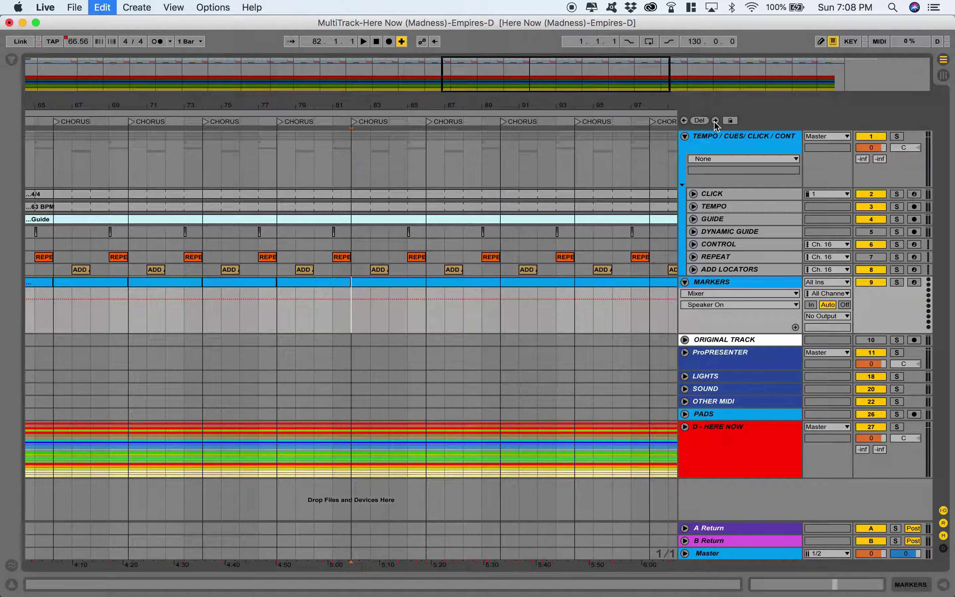
- Split the MARKERS clip at every locator from bar 82 through the remaining choruses, both outros, the vamp and the ending
click(715, 120)
click(714, 120)
click(715, 121)
click(714, 120)
click(715, 120)
click(714, 120)
click(714, 121)
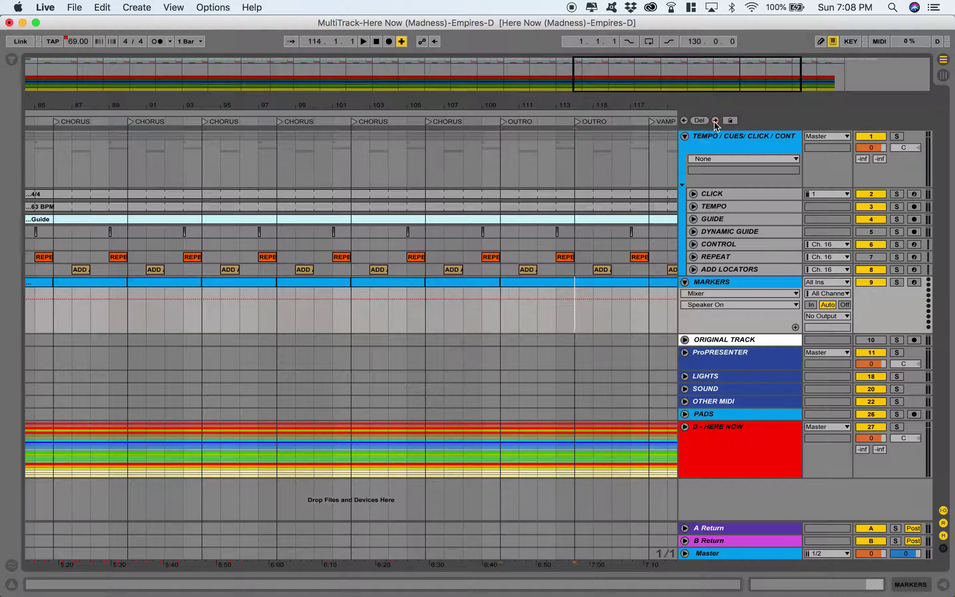
click(715, 121)
click(715, 121)
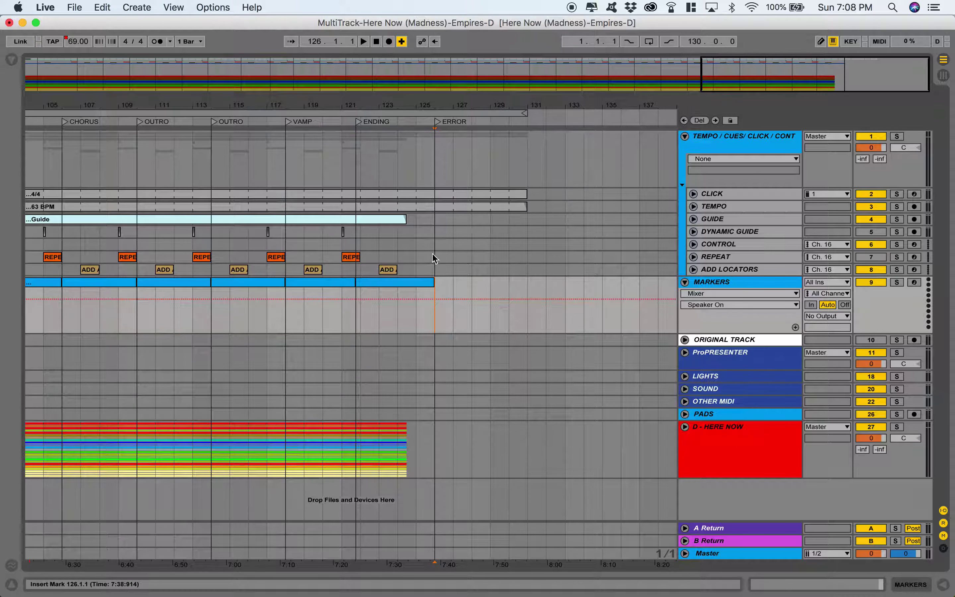
- Split the first MARKERS clip at bar 3, between the count-in and the first VAMP section
scroll(434, 259, left, 15)
scroll(434, 259, left, 10)
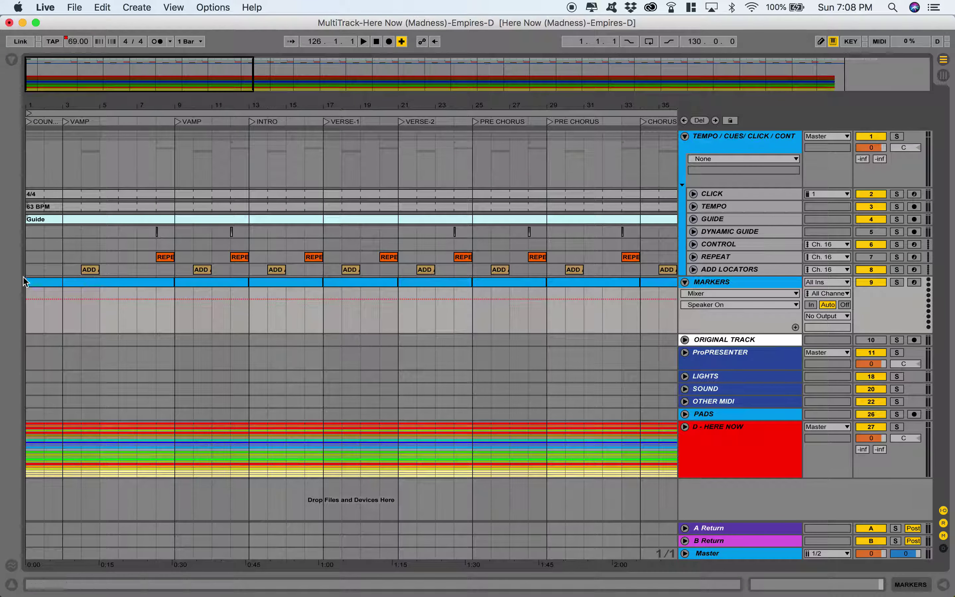
click(44, 281)
click(61, 286)
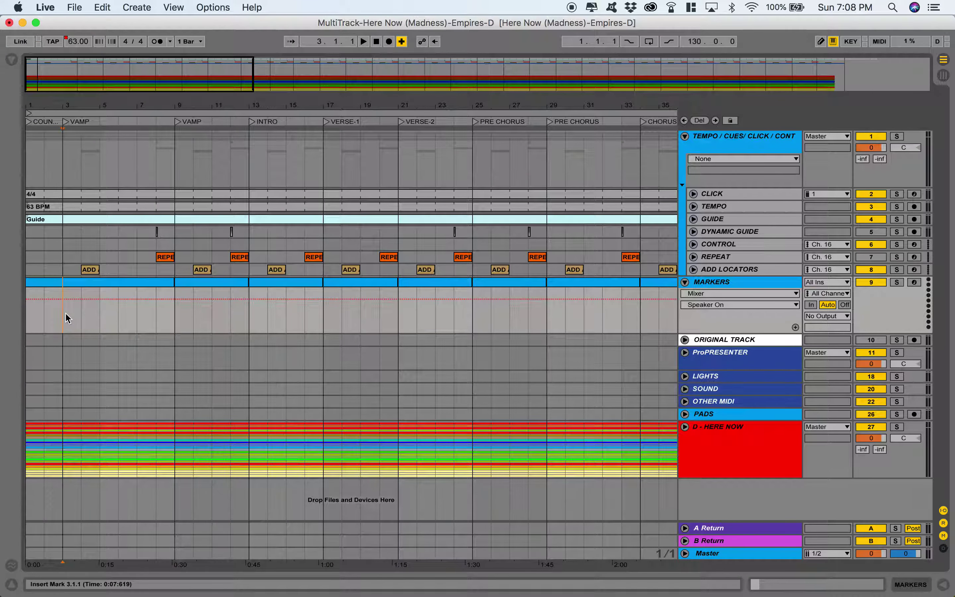
key(super+e)
- Rename the first three MARKERS clips, at bars 1, 3 and 9, as COUNT IN, VAMP and VAMP
click(45, 283)
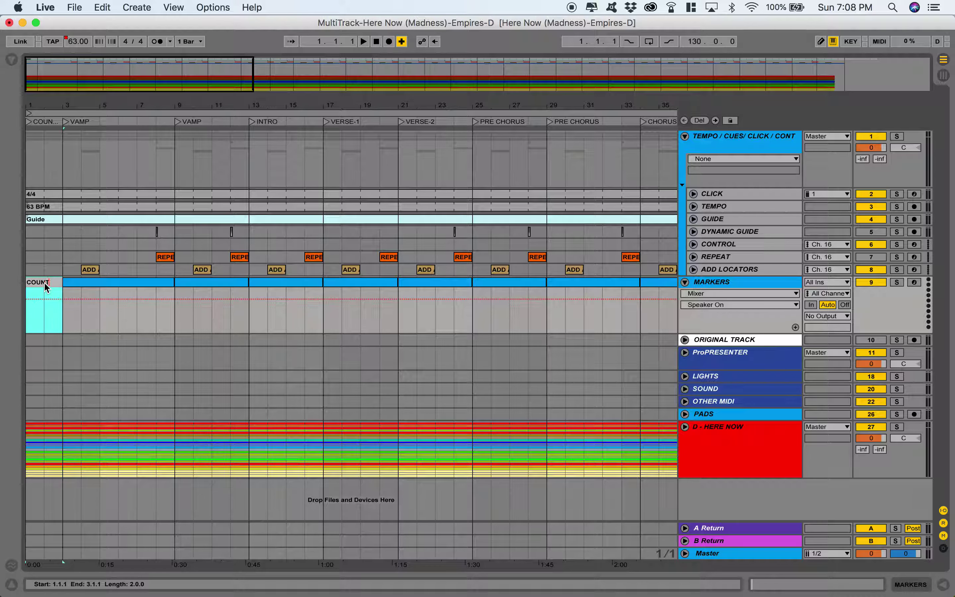
drag(40, 88, 40, 115)
click(114, 286)
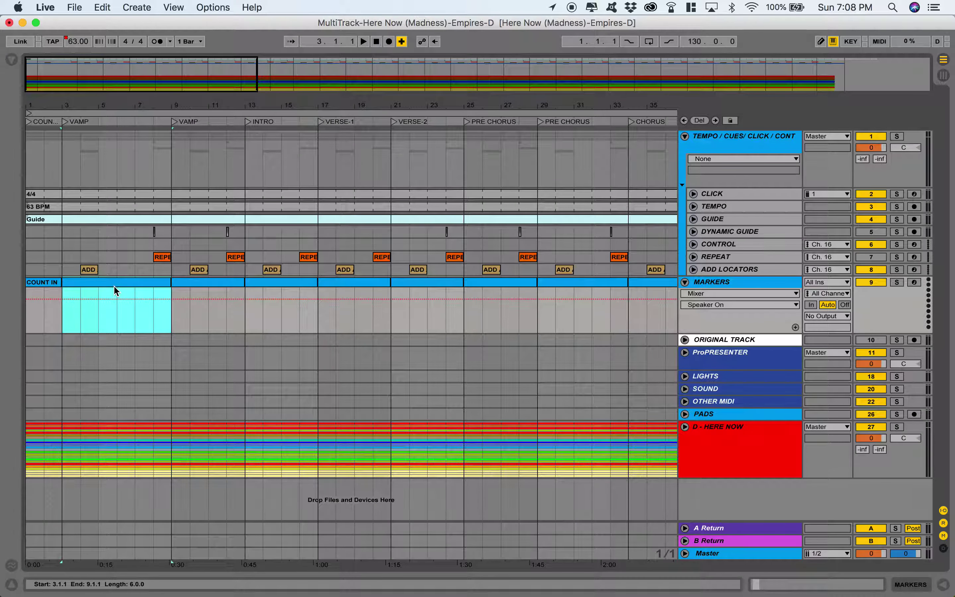
key(super+r)
text(VAMP)
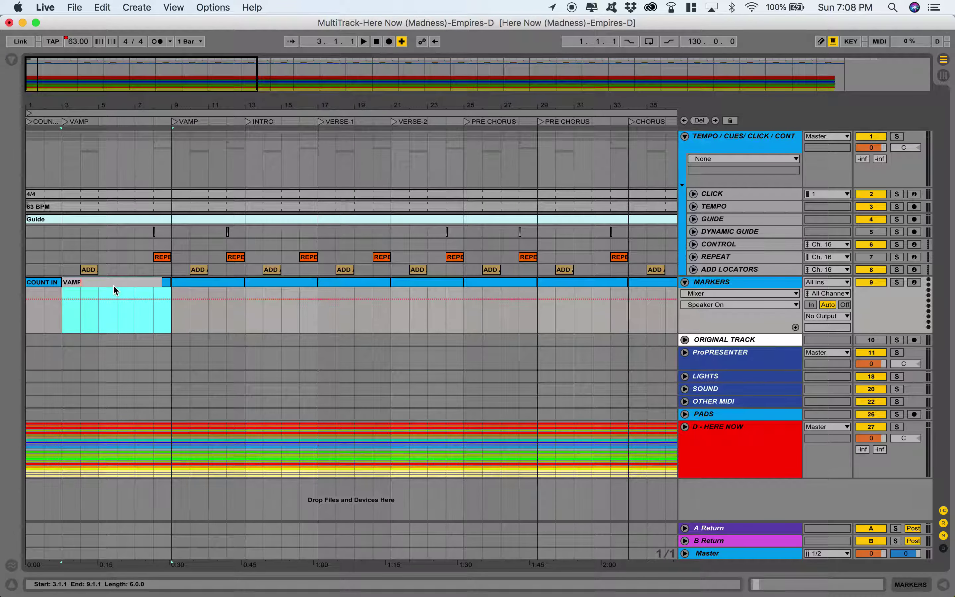
click(221, 283)
key(super+r)
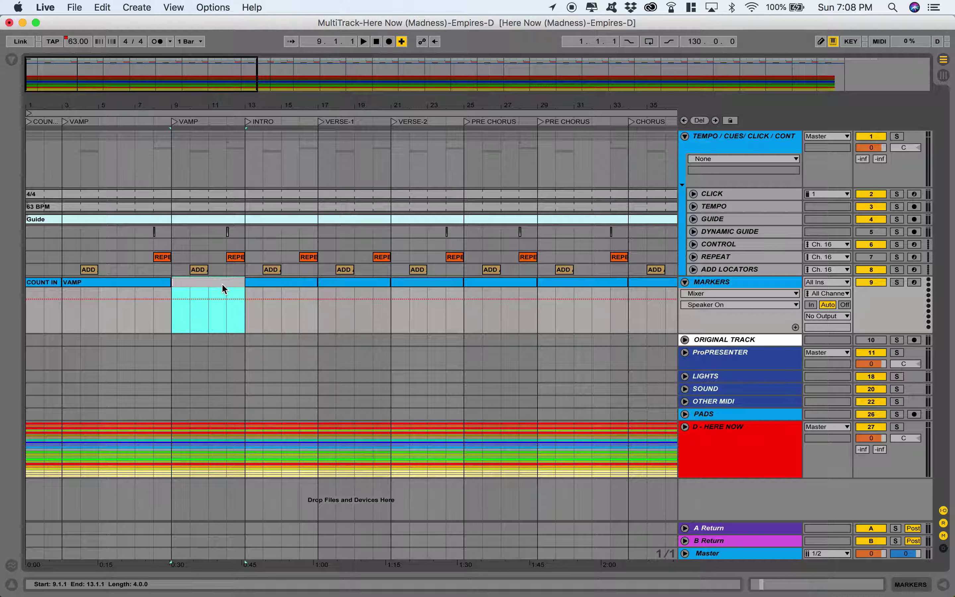
text(VAMP)
key(Return)
- Rename the MARKERS clips at bars 13, 17 and 21 as INTRO, VERSE 1 and VERSE 2
click(276, 283)
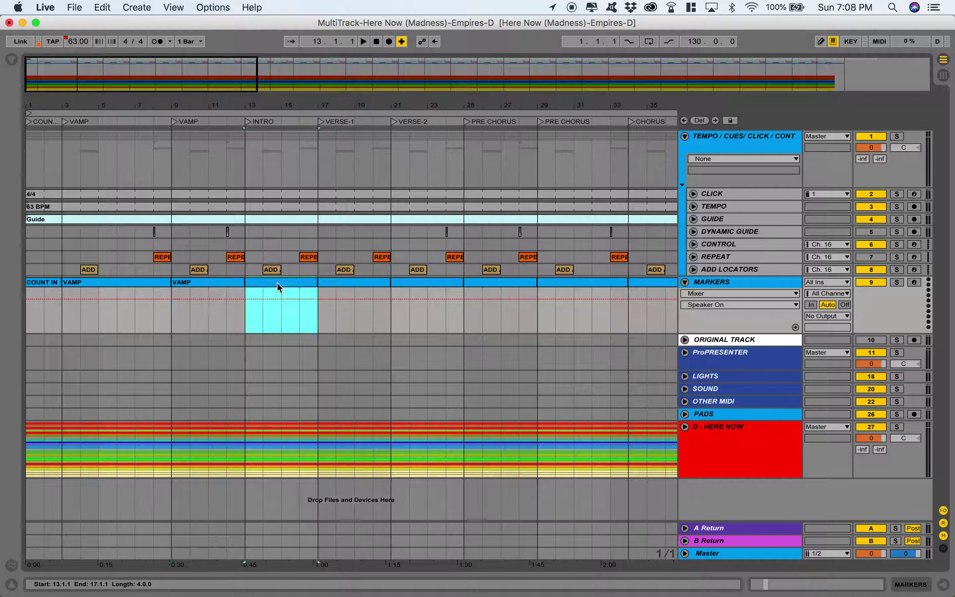
key(super+r)
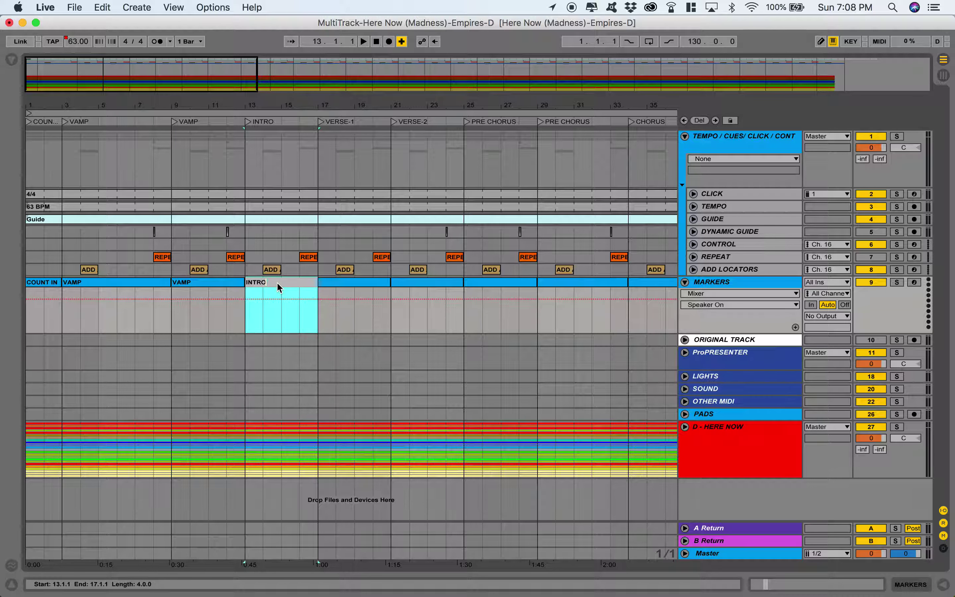
text(INTRO)
key(Tab)
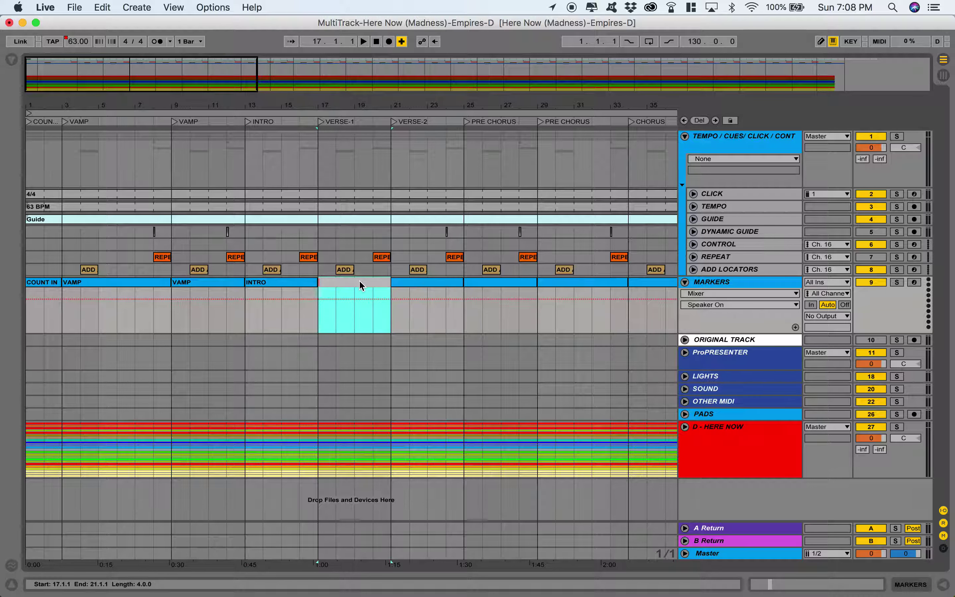
text(VERSE)
key(Tab)
text(VERS)
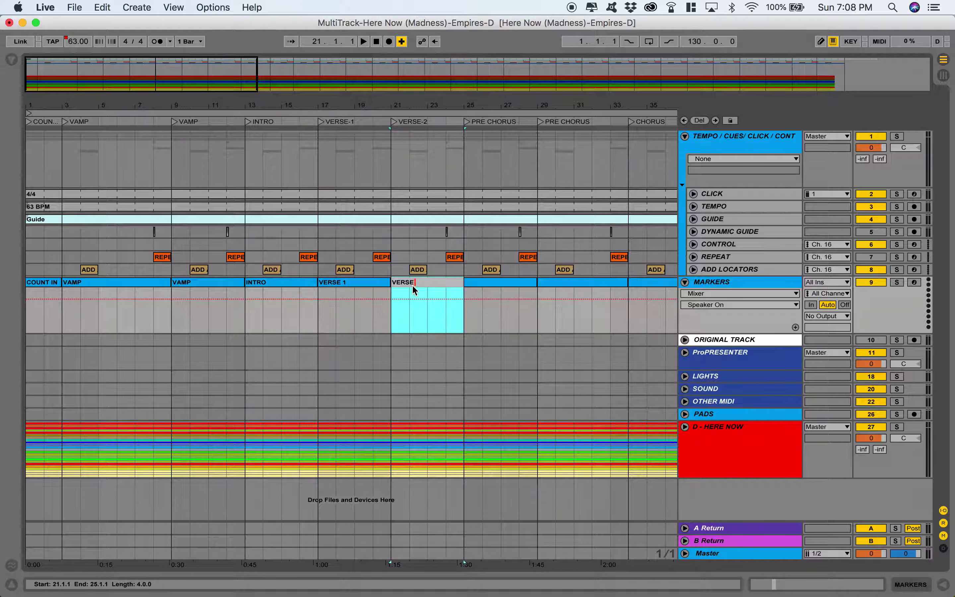
text(E 2)
key(Tab)
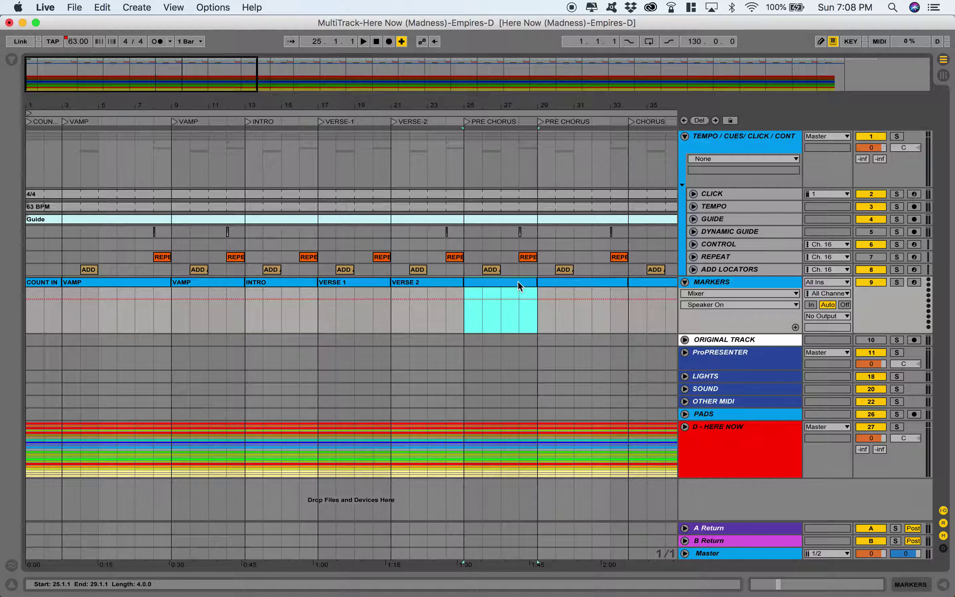
- Rename the MARKERS clips at bars 25 and 29 as PRE-CHORUS, copying the name from the first to the second
text(PRE-CHORUS)
key(super+a)
key(super+c)
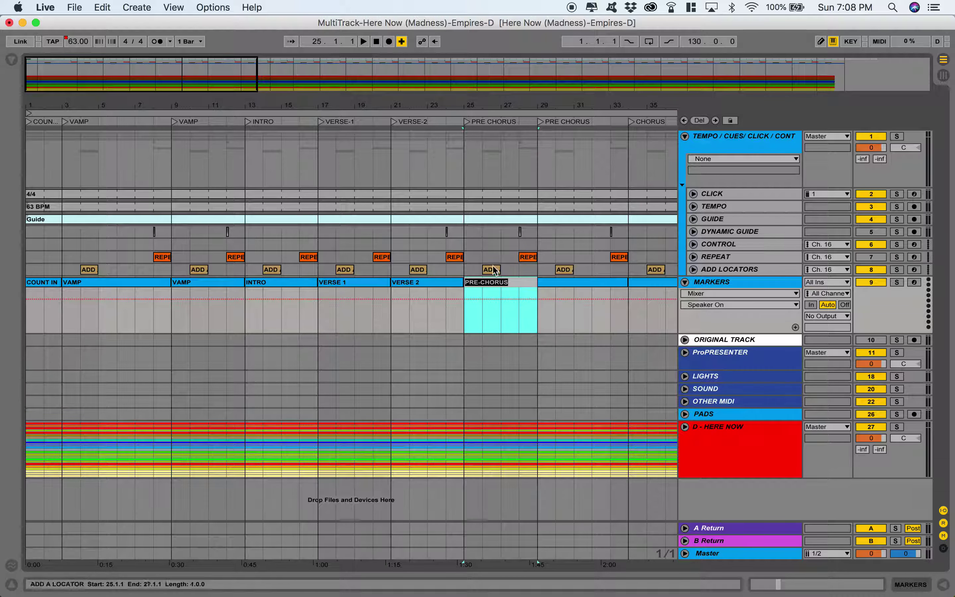
key(super+a)
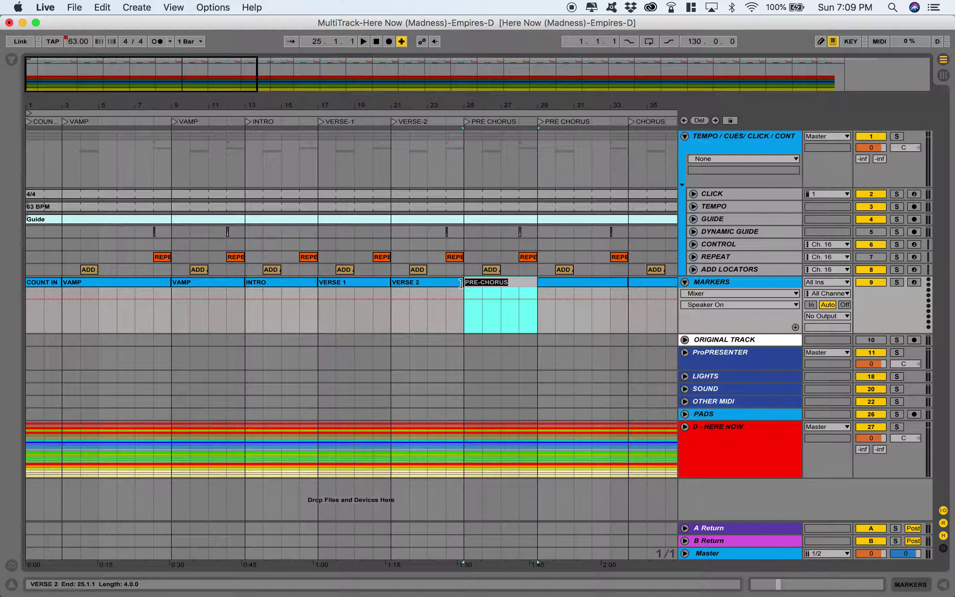
key(super+c)
scroll(513, 284, right, 5)
click(457, 283)
key(super+r)
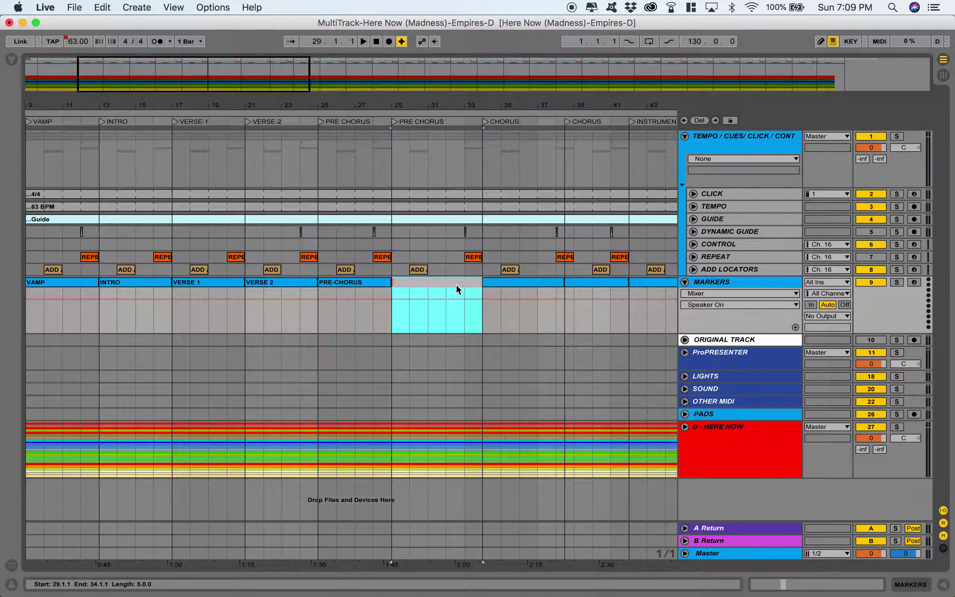
key(super+v)
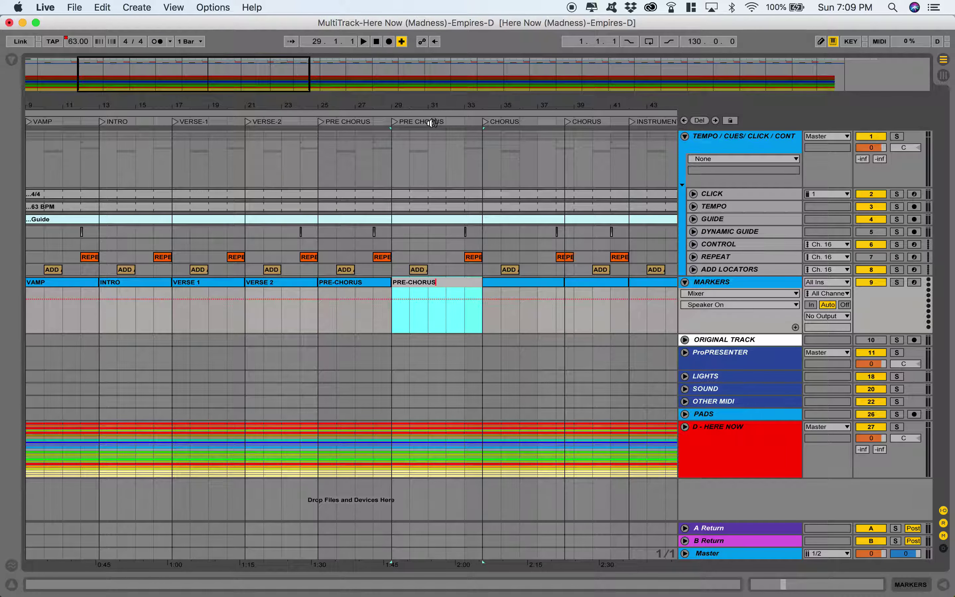
- Paste the name PRE-CHORUS onto the MARKERS clips at bars 54 and 58, following VERSE-4
scroll(603, 296, right, 7)
scroll(601, 295, right, 8)
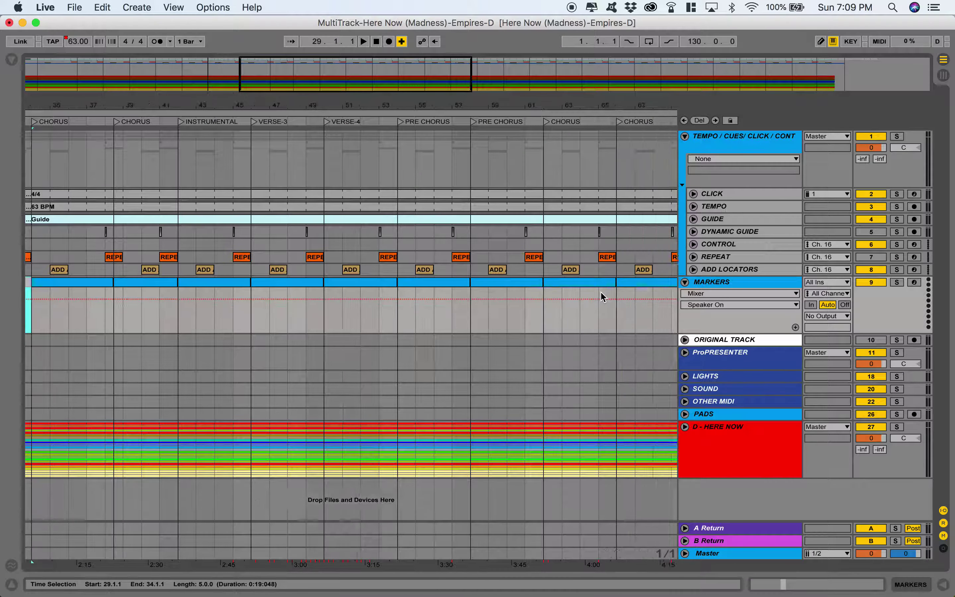
click(439, 283)
key(super+r)
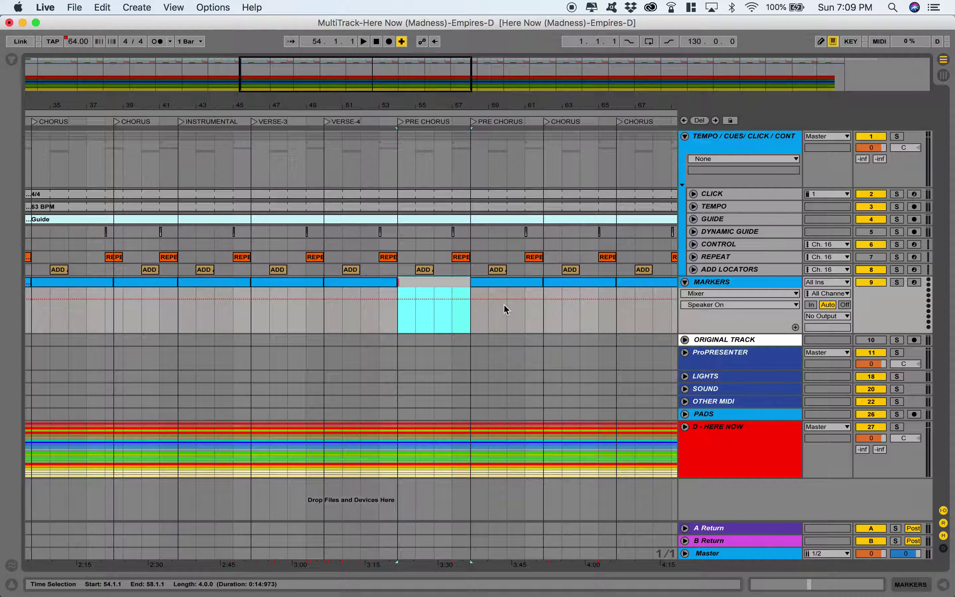
key(super+v)
scroll(524, 315, right, 3)
key(Return)
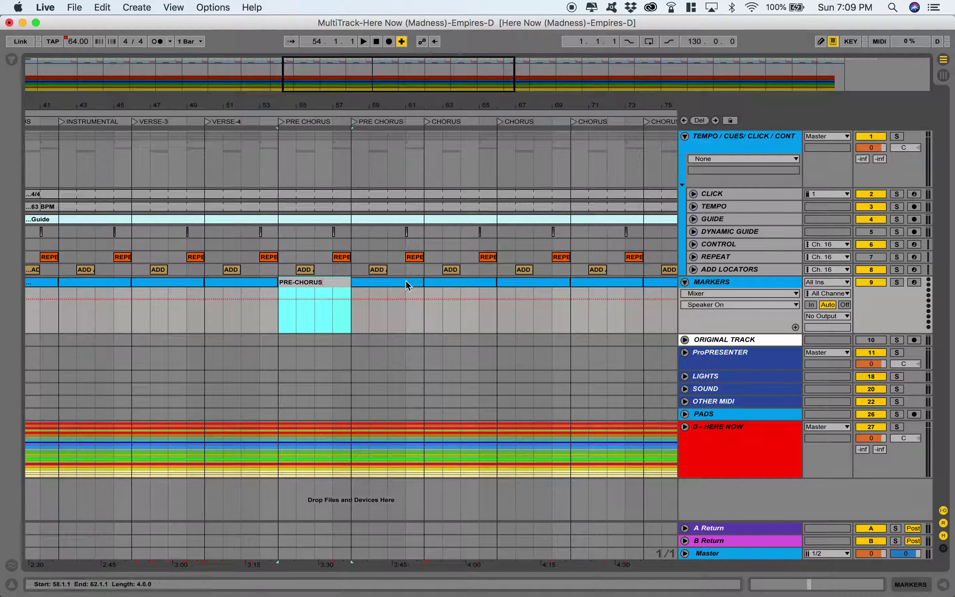
click(405, 281)
key(super+r)
key(super+v)
key(Return)
- Rename the first two chorus clips on the MARKERS track, at bars 34 and 38, as CHORUS
scroll(490, 326, right, 16)
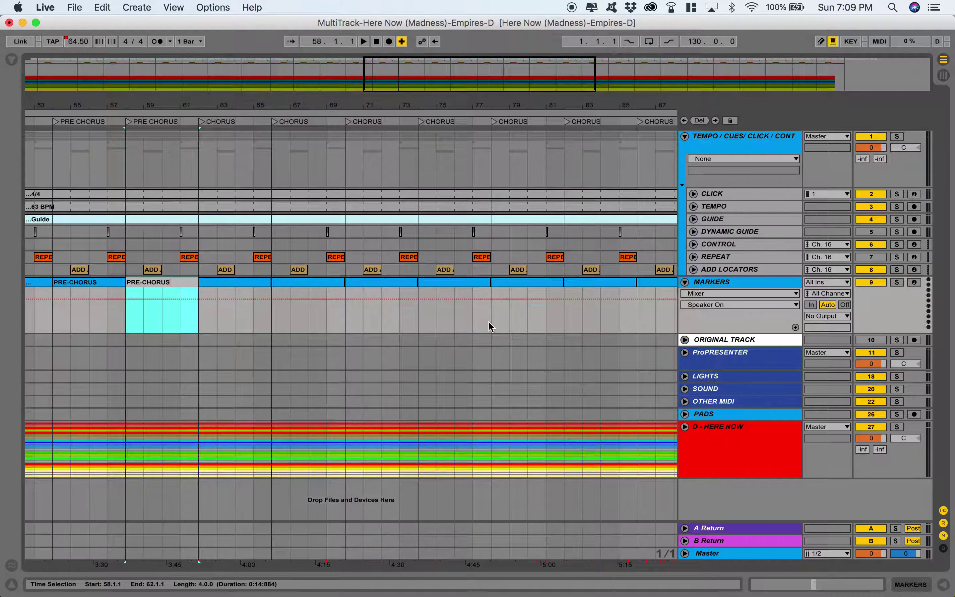
scroll(490, 326, right, 12)
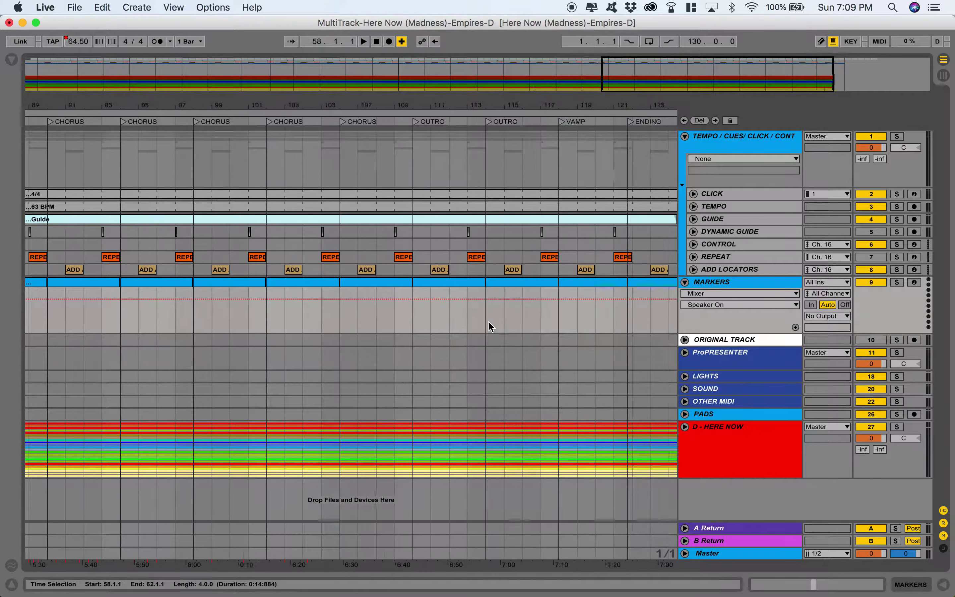
scroll(489, 326, left, 20)
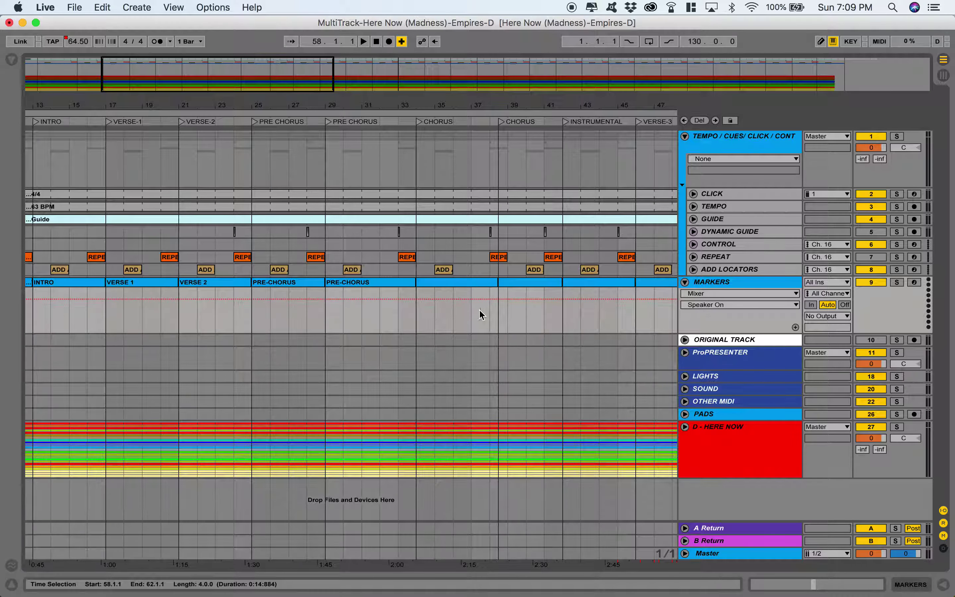
click(467, 285)
key(super+r)
text(CHORUS)
key(Return)
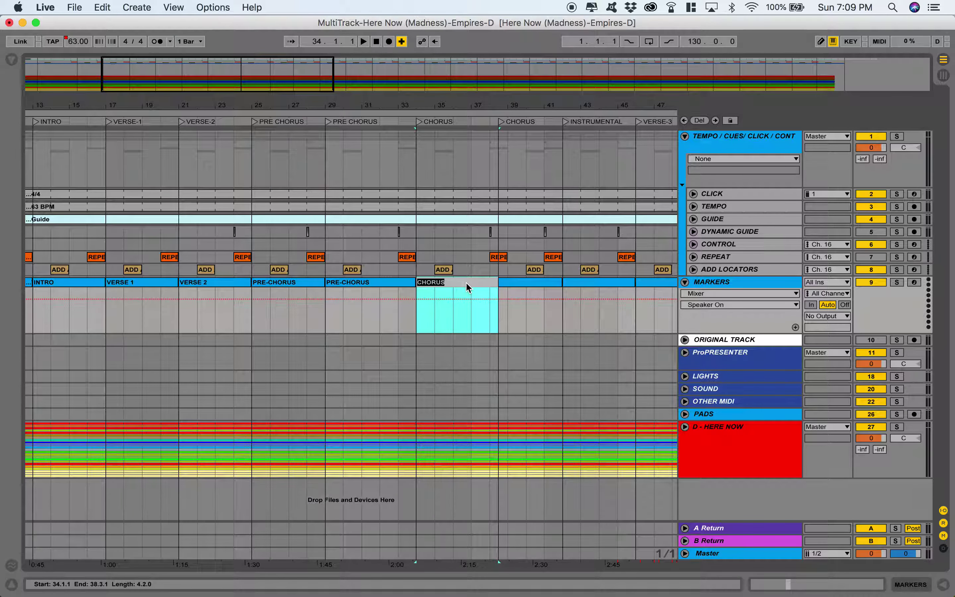
click(525, 282)
key(super+r)
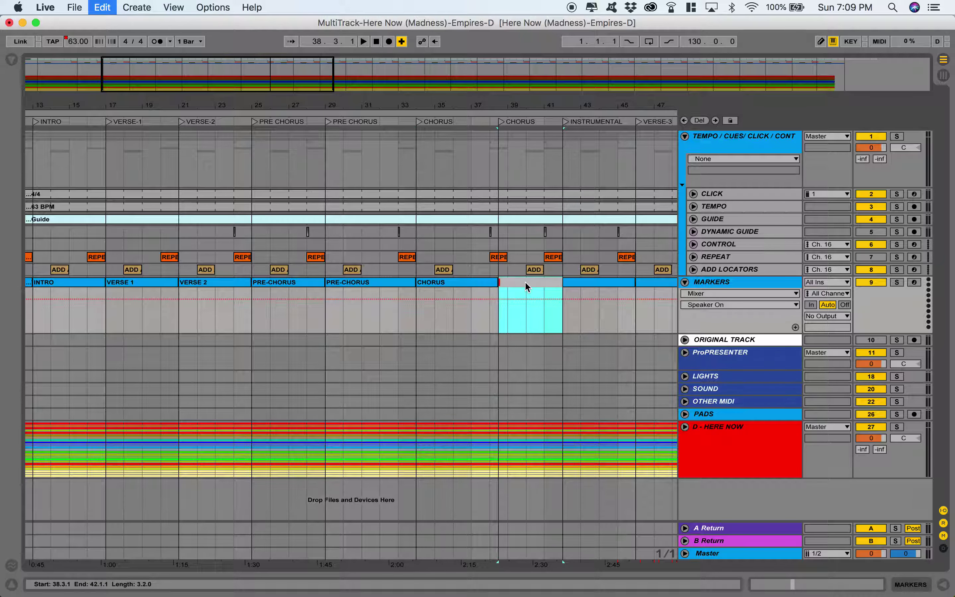
text(CHORUS)
- Rename the MARKERS clips at bars 62, 66 and 70 as CHORUS
scroll(544, 312, right, 5)
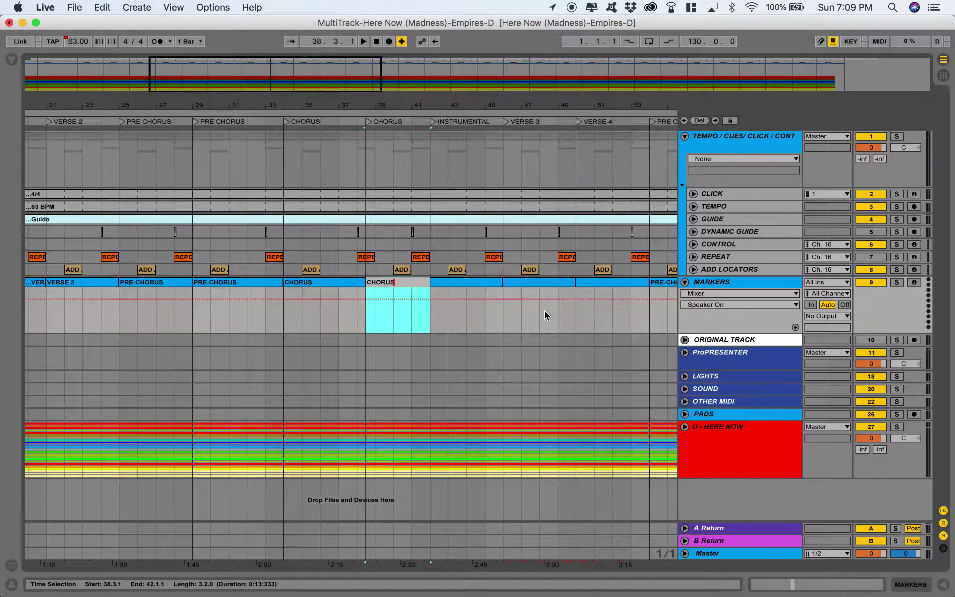
scroll(592, 302, right, 5)
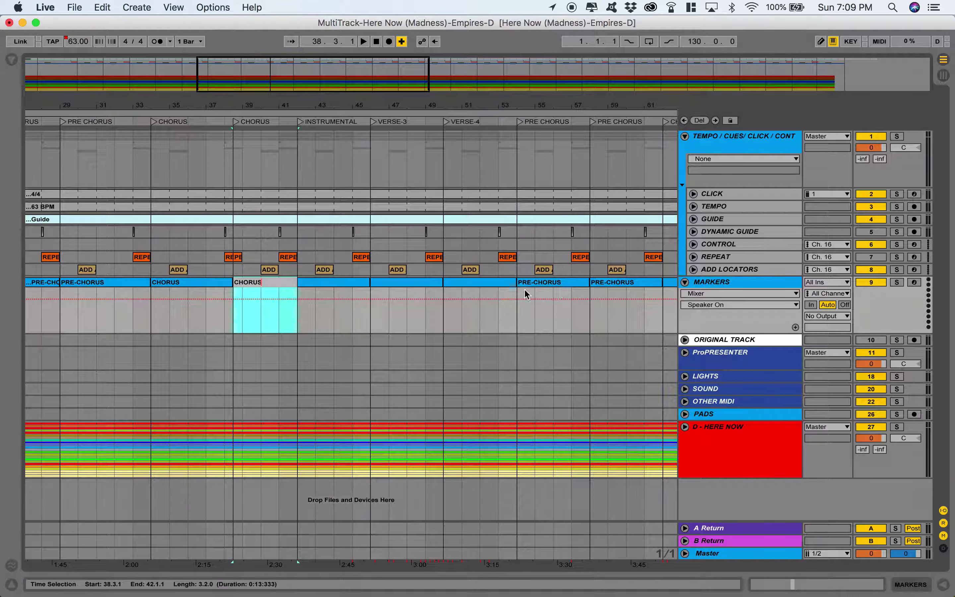
scroll(623, 296, right, 5)
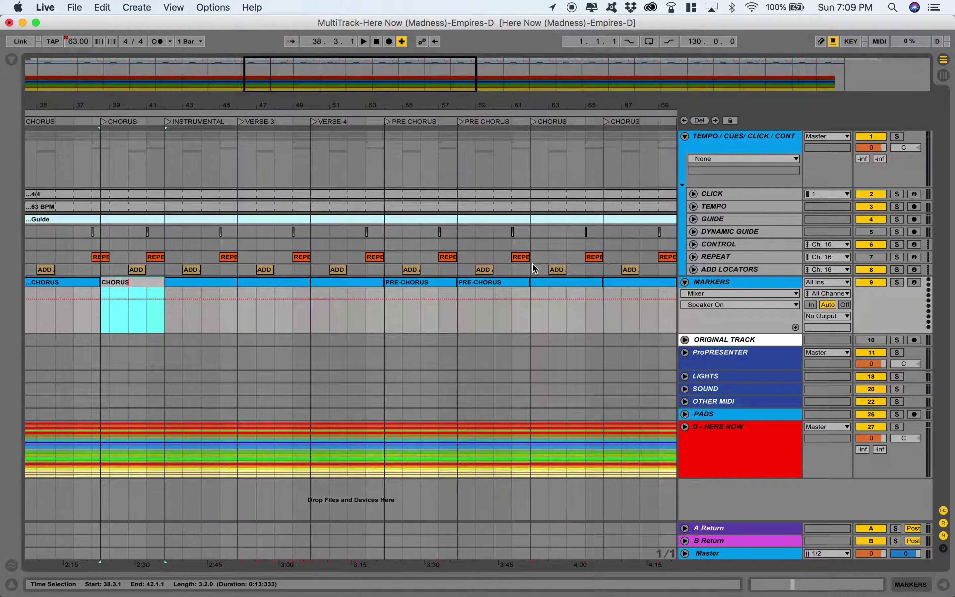
click(554, 282)
key(super+r)
text(CHORUS)
click(633, 282)
scroll(633, 282, right, 2)
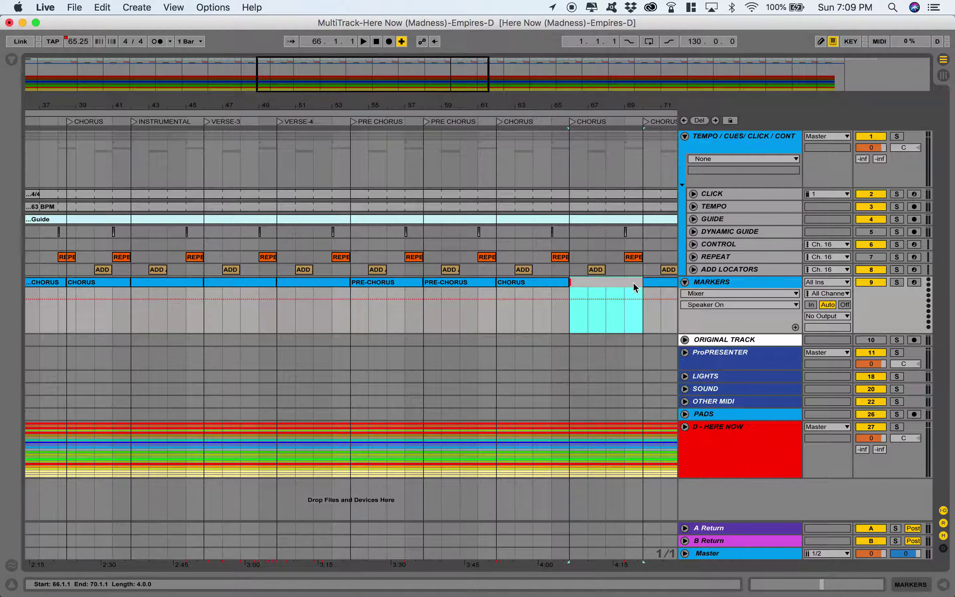
click(654, 282)
key(super+r)
key(super+v)
- Paste the name CHORUS onto the MARKERS clips from bar 74 through bar 86
click(660, 282)
key(super+r)
key(super+v)
click(660, 281)
key(super+r)
key(super+v)
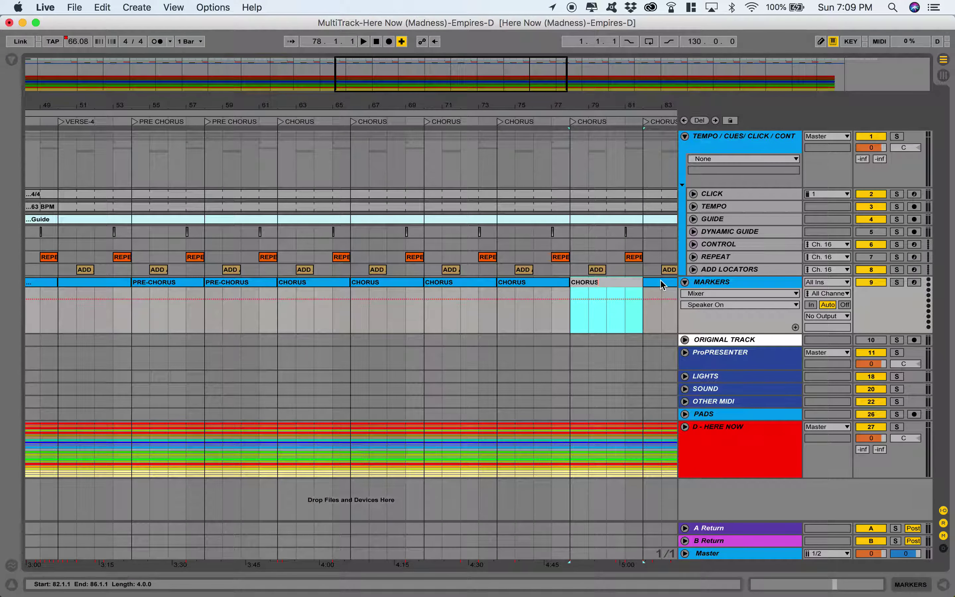
click(660, 282)
key(super+r)
key(super+v)
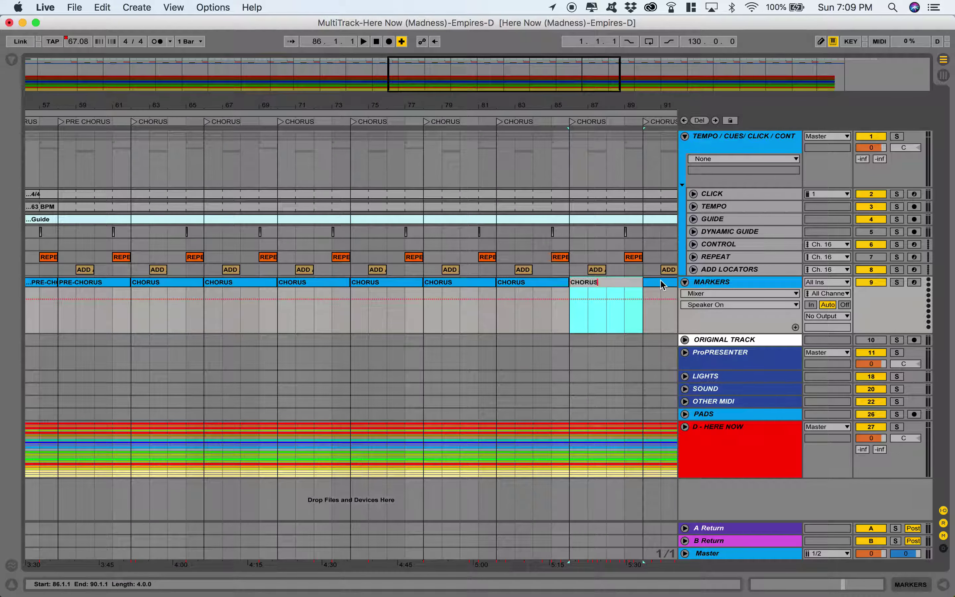
- Paste the name CHORUS onto the remaining chorus clips on the MARKERS track, from bar 90 through bar 106
click(660, 282)
key(super+r)
key(super+v)
click(660, 282)
key(super+r)
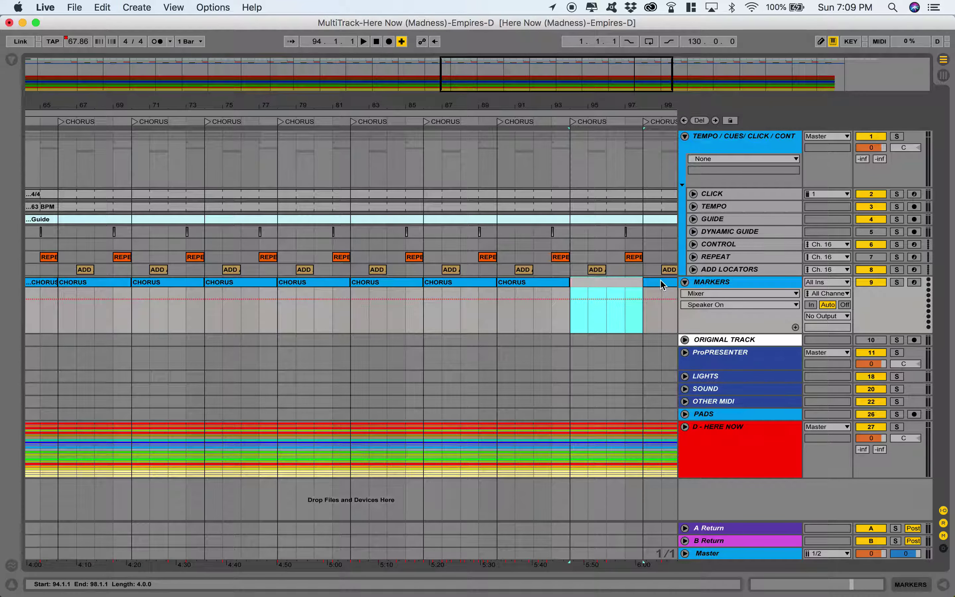
key(super+v)
click(661, 282)
key(super+r)
key(super+v)
click(660, 282)
key(super+r)
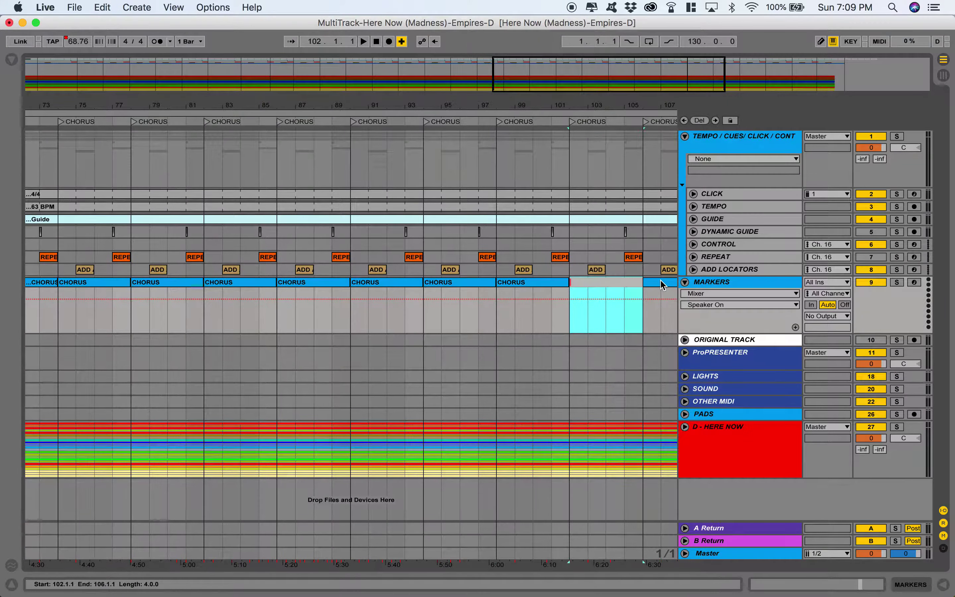
key(super+v)
click(660, 282)
key(super+r)
key(super+v)
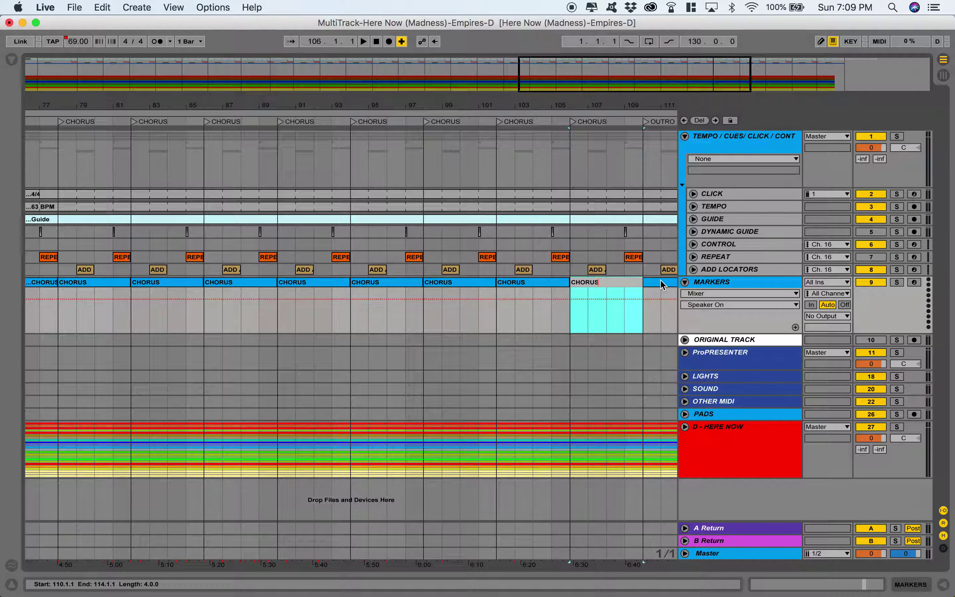
- Rename the MARKERS clips at bars 42, 46 and 50 as INTSRUMENTAL, VERSE 3 and VERSE 4
click(661, 282)
scroll(354, 306, left, 20)
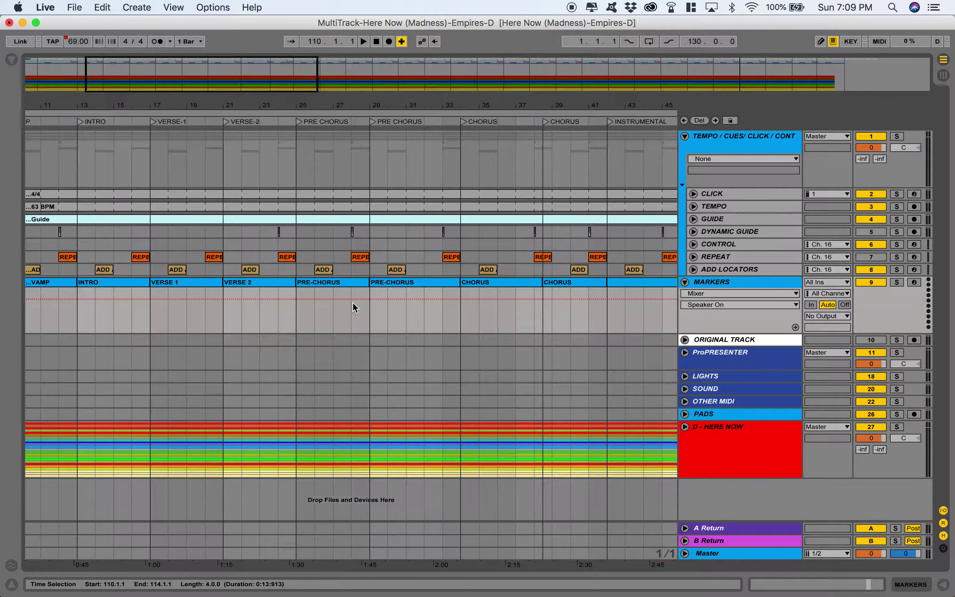
scroll(355, 308, right, 20)
click(283, 290)
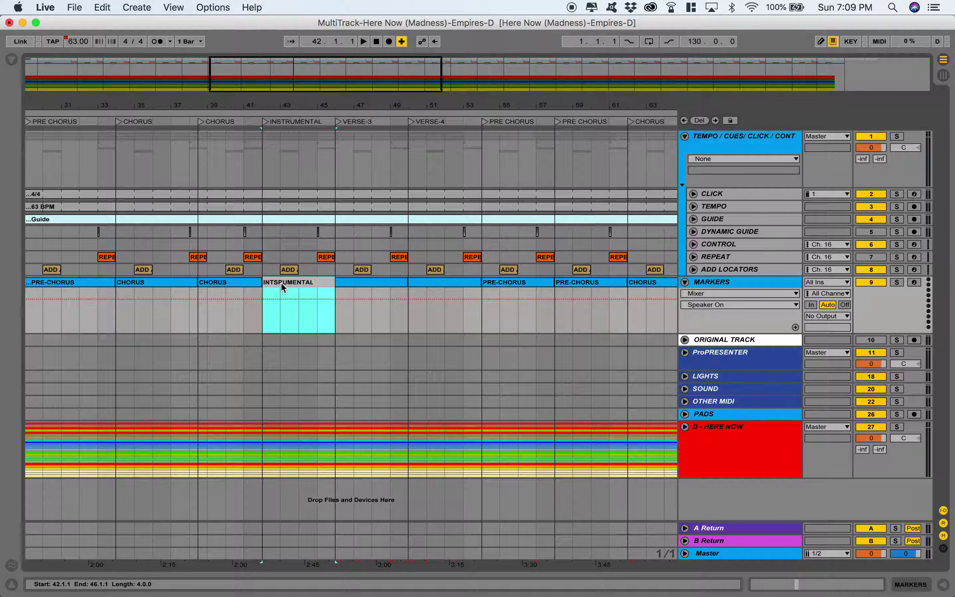
click(359, 283)
key(super+r)
text(VER)
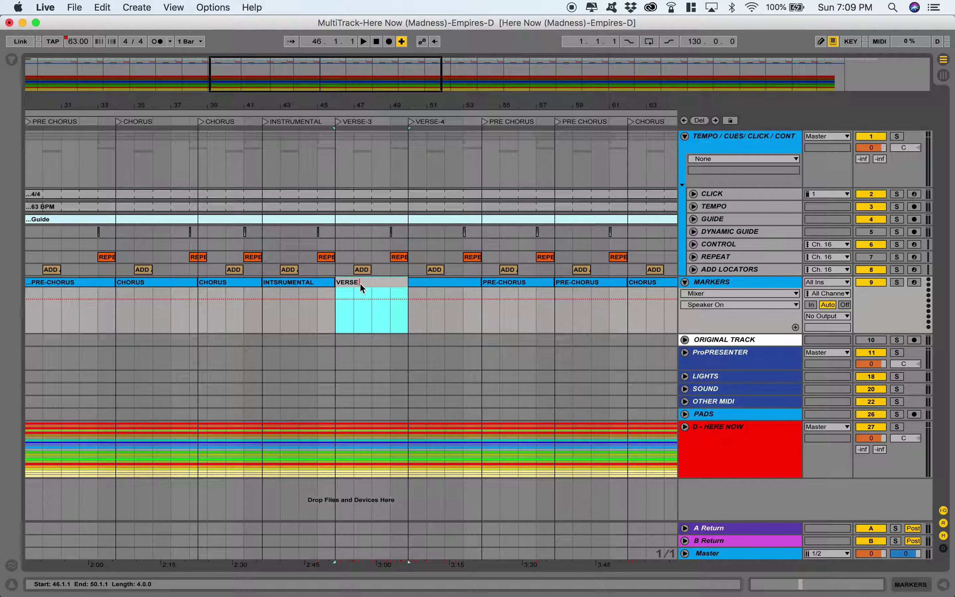
click(433, 282)
key(super+r)
text(VE)
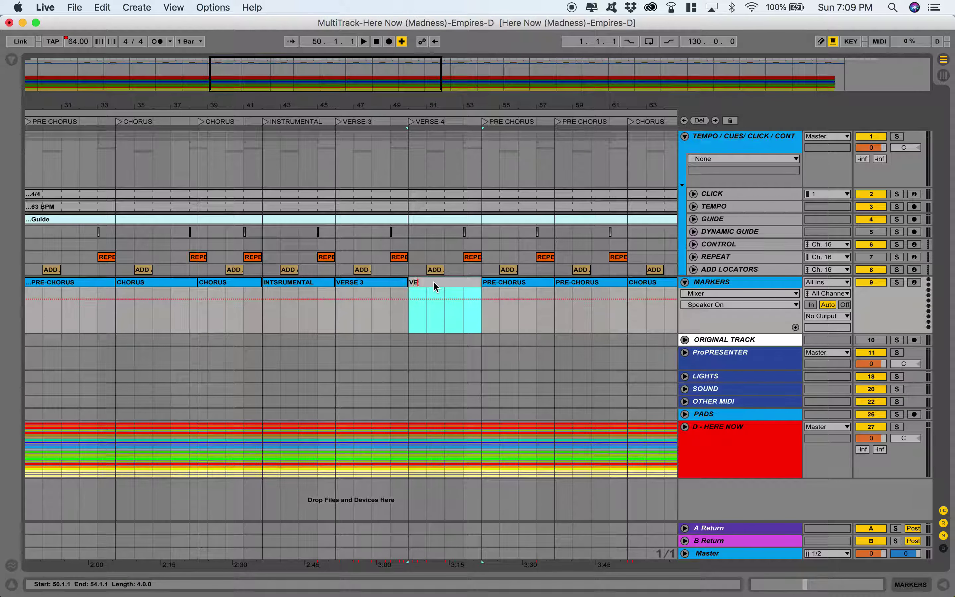
text(RSE 4)
key(Return)
- Rename the MARKERS clips at bars 110 and 114 as OUTRO
scroll(507, 337, right, 15)
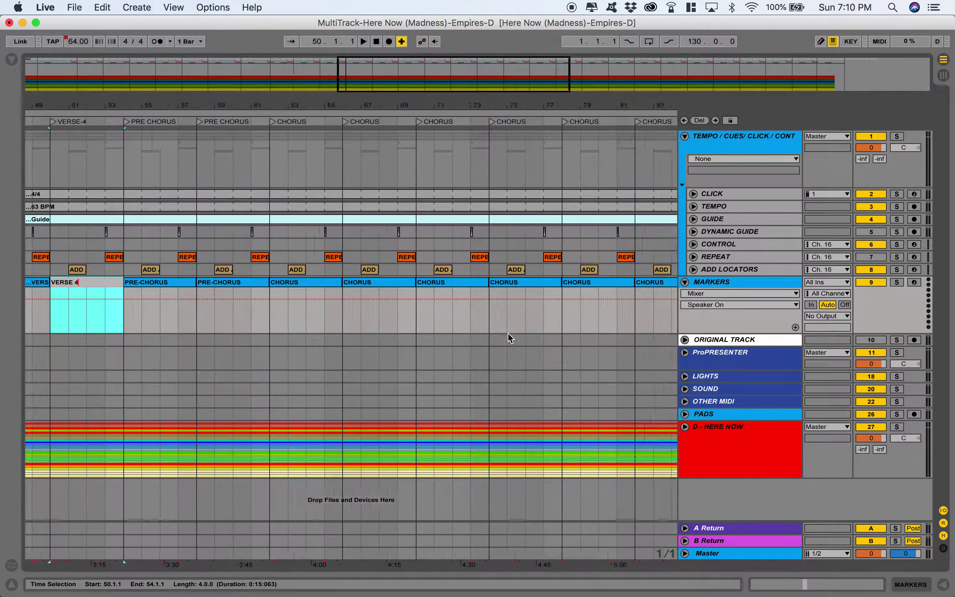
scroll(508, 337, right, 8)
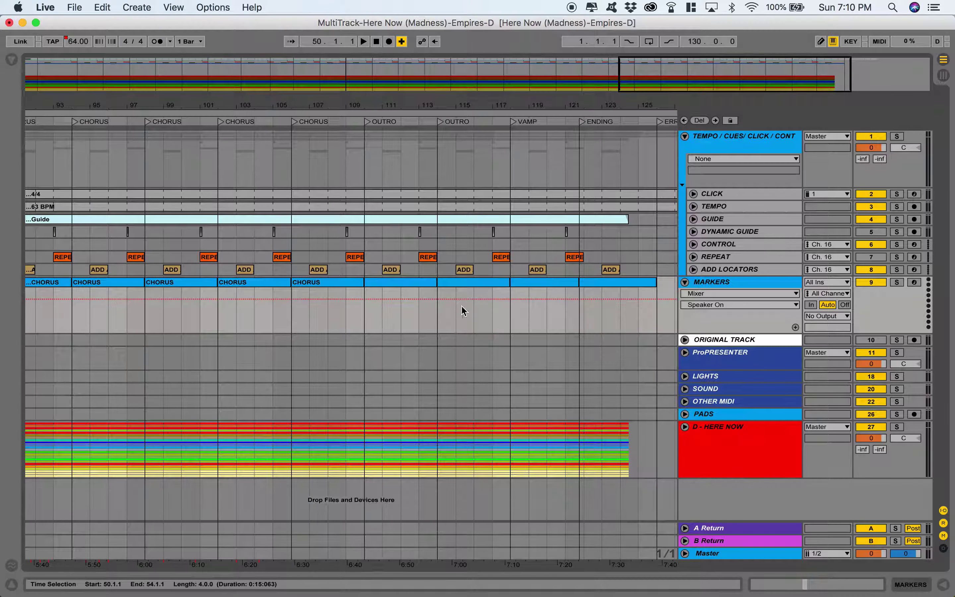
click(403, 272)
click(394, 282)
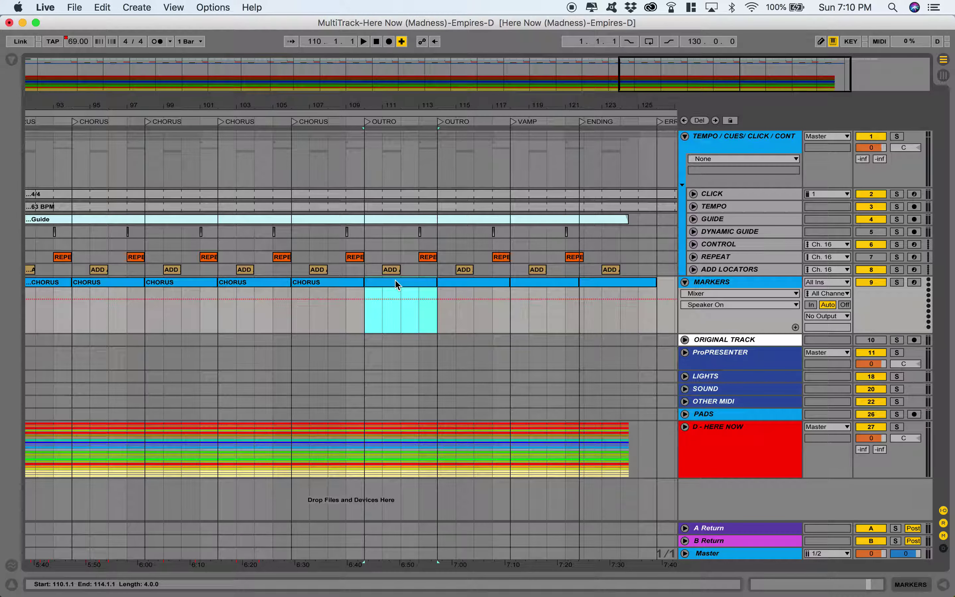
key(super+r)
text(OU)
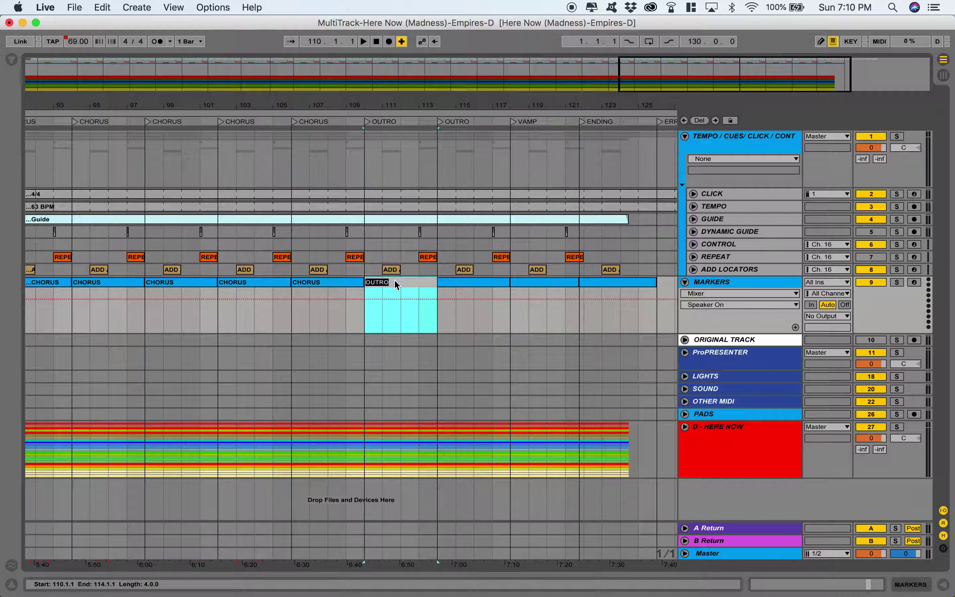
click(482, 281)
key(super+r)
text(OUTRO)
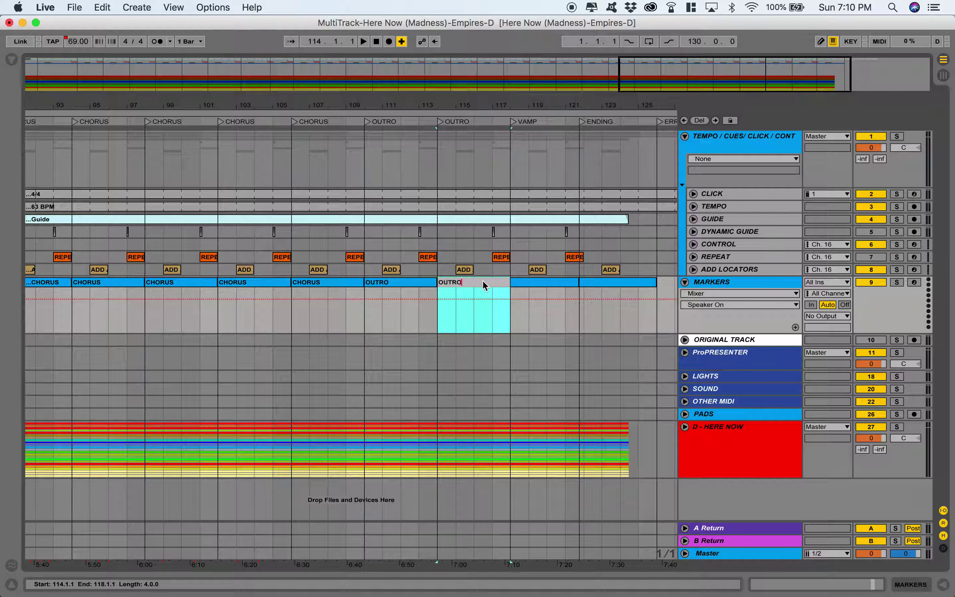
- Rename the last two MARKERS clips, at bars 118 and 121, as VAMP and ENDING, and collapse the MARKERS track
click(550, 282)
key(super+r)
text(VAMP)
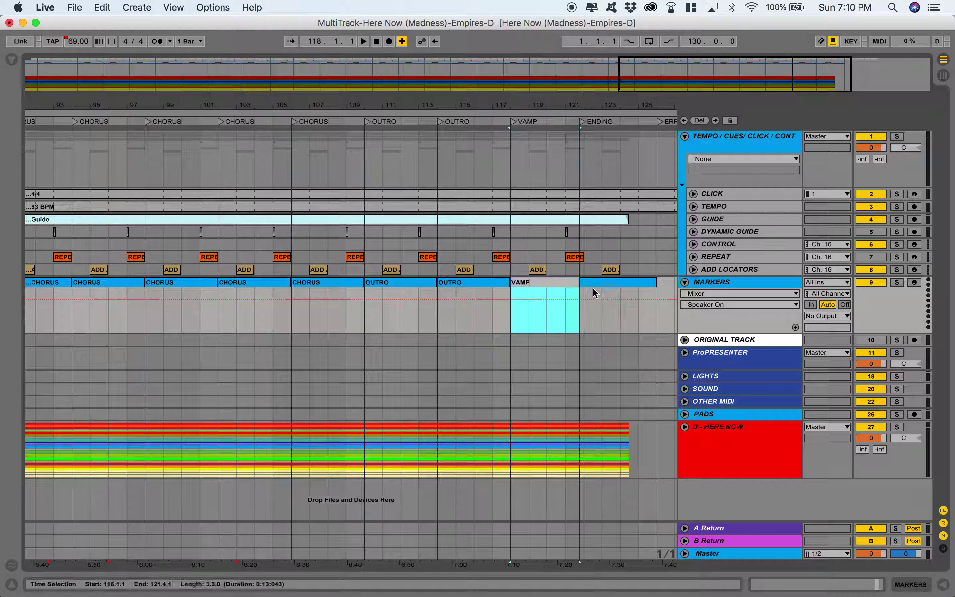
key(Return)
click(597, 289)
key(super+r)
text(E)
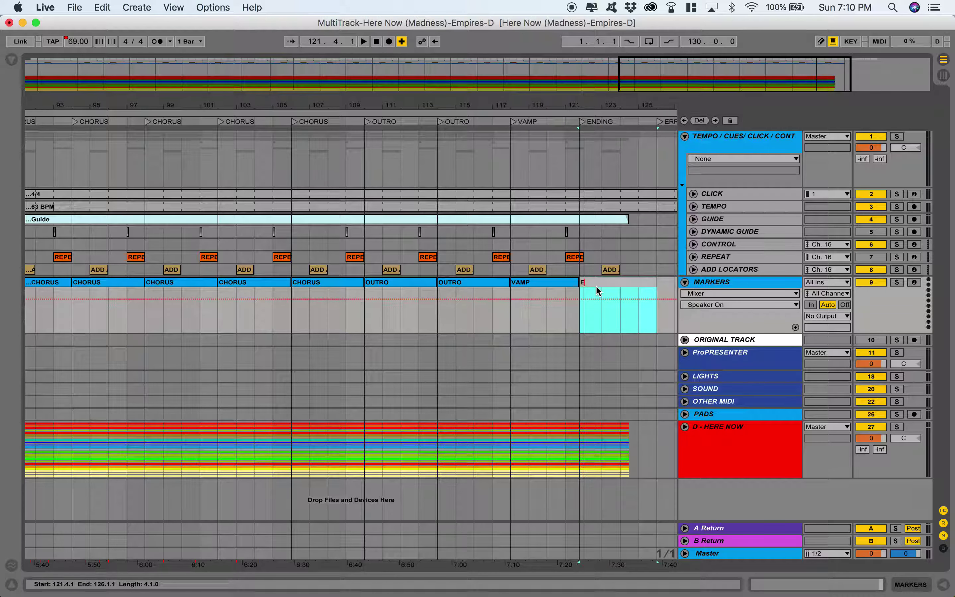
key(Return)
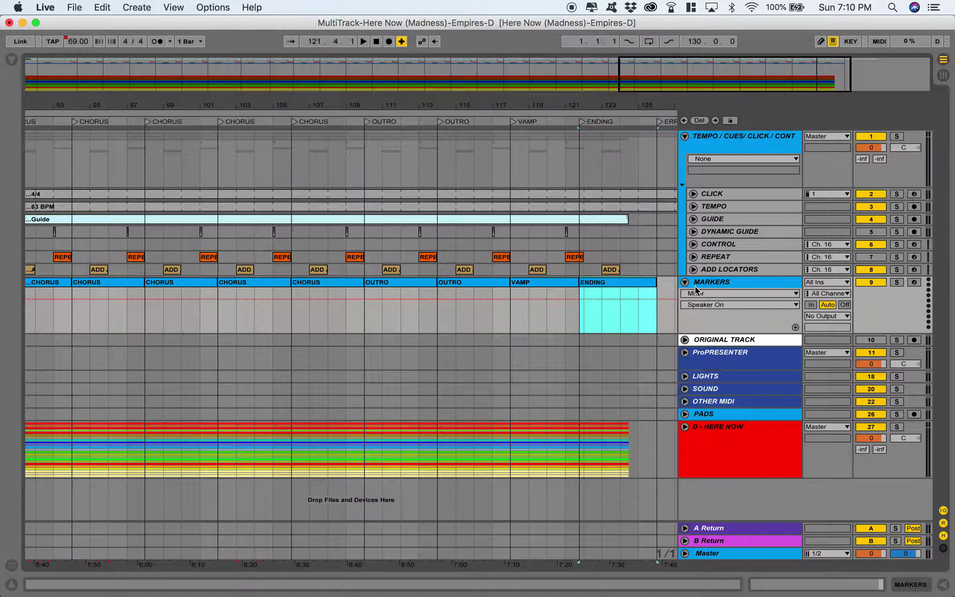
click(685, 282)
mouse_move(351, 66)
mouse_down()
mouse_move(350, 131)
mouse_move(348, 50)
mouse_up()
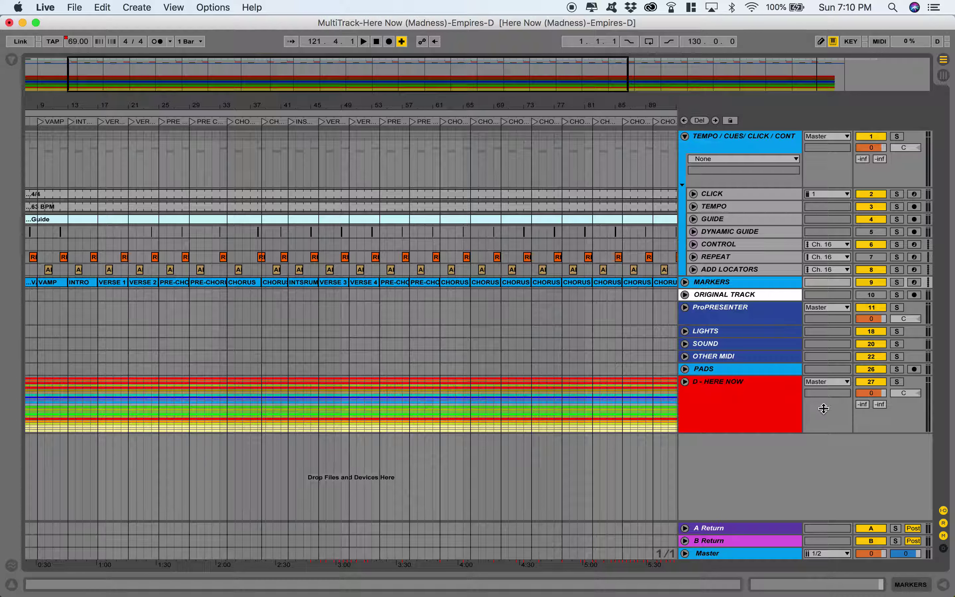
- Route the Master track's audio output to output 2
click(823, 553)
click(816, 533)
- Add a Utility audio effect to the D - HERE NOW group track
click(708, 425)
click(12, 60)
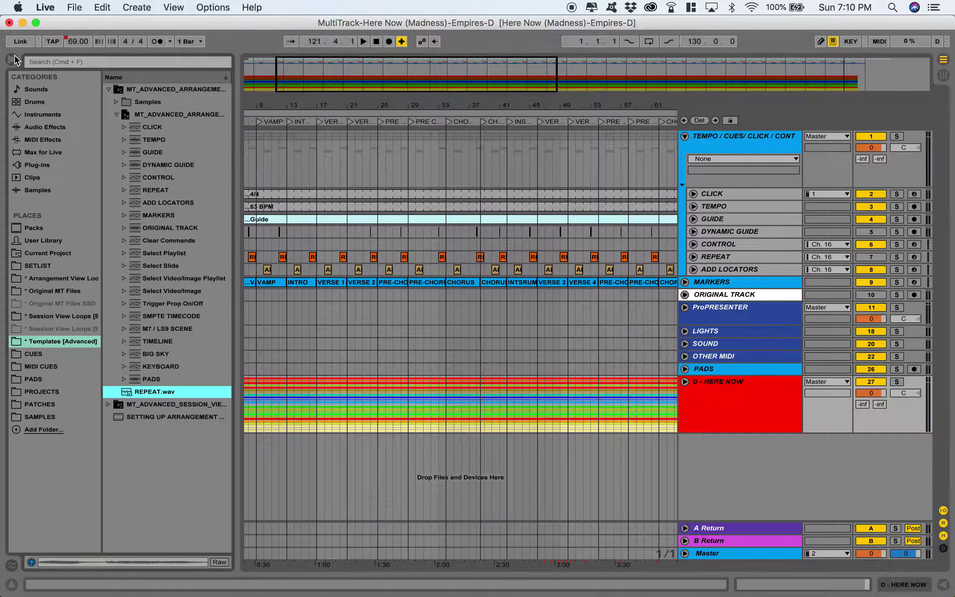
click(42, 128)
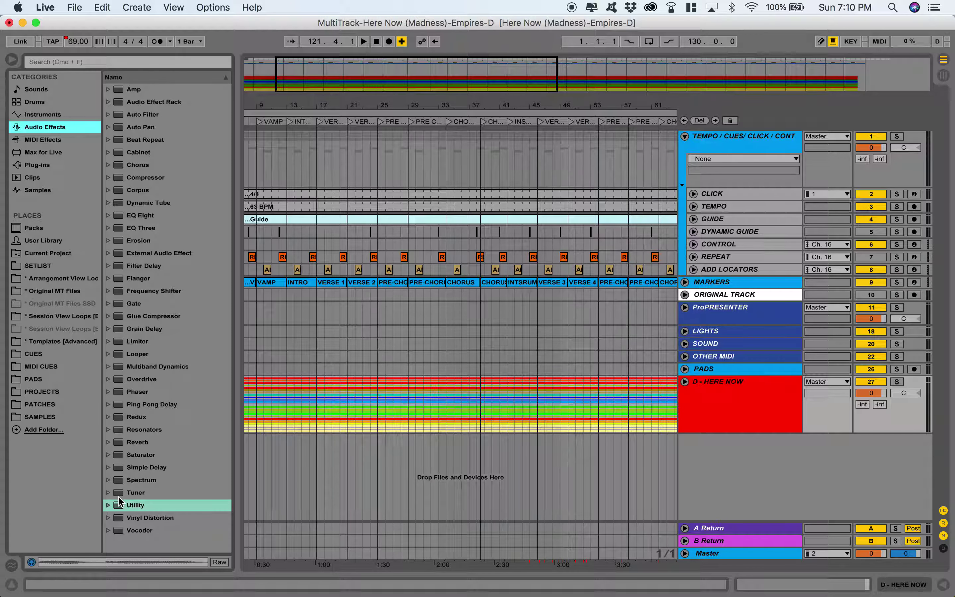
drag(118, 507, 754, 408)
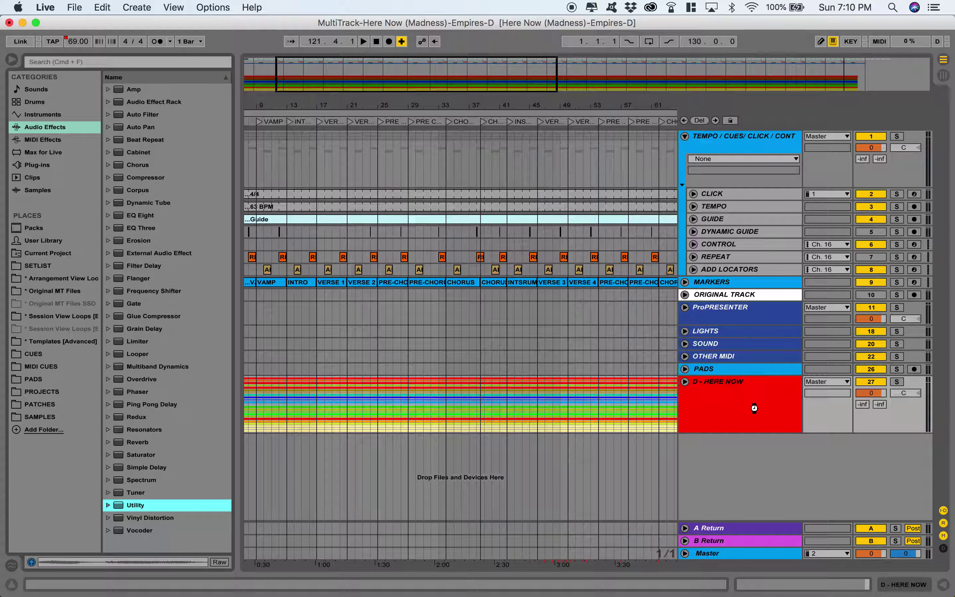
scroll(704, 348, down, 2)
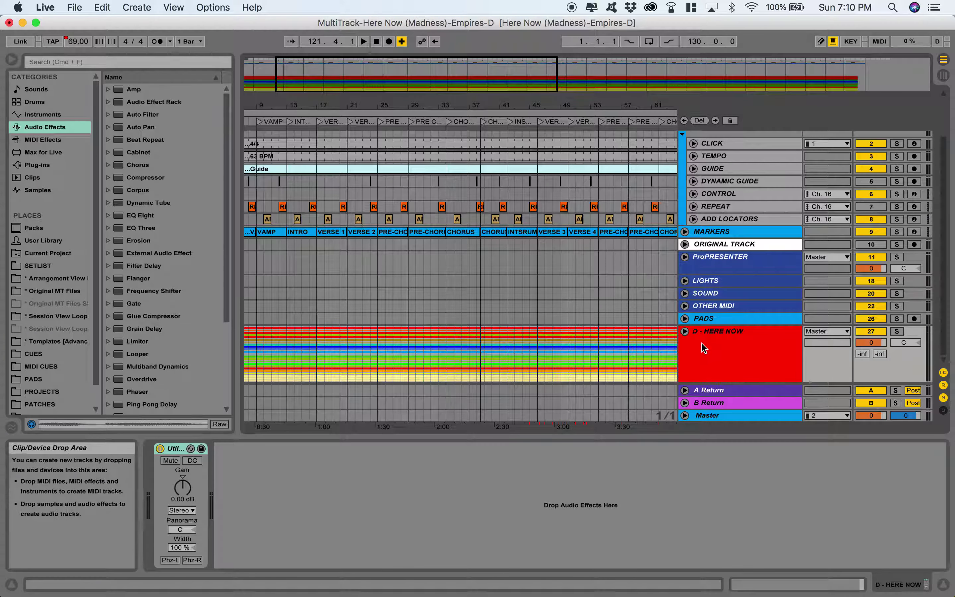
- Try the Utility's gain on D - HERE NOW at 3.89 dB while playing from the bar 29 locator, and return it to 0.00 dB
click(183, 488)
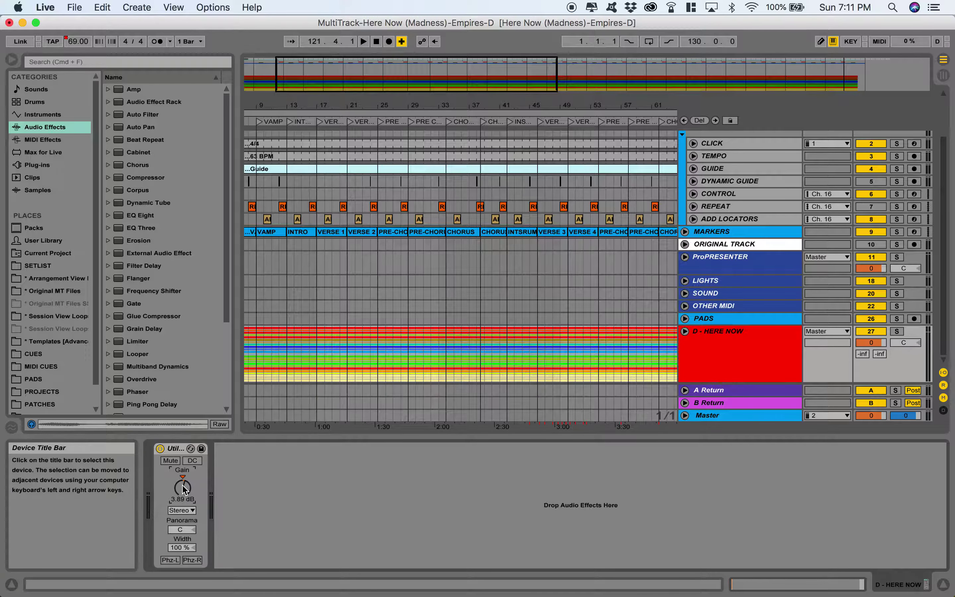
double_click(412, 123)
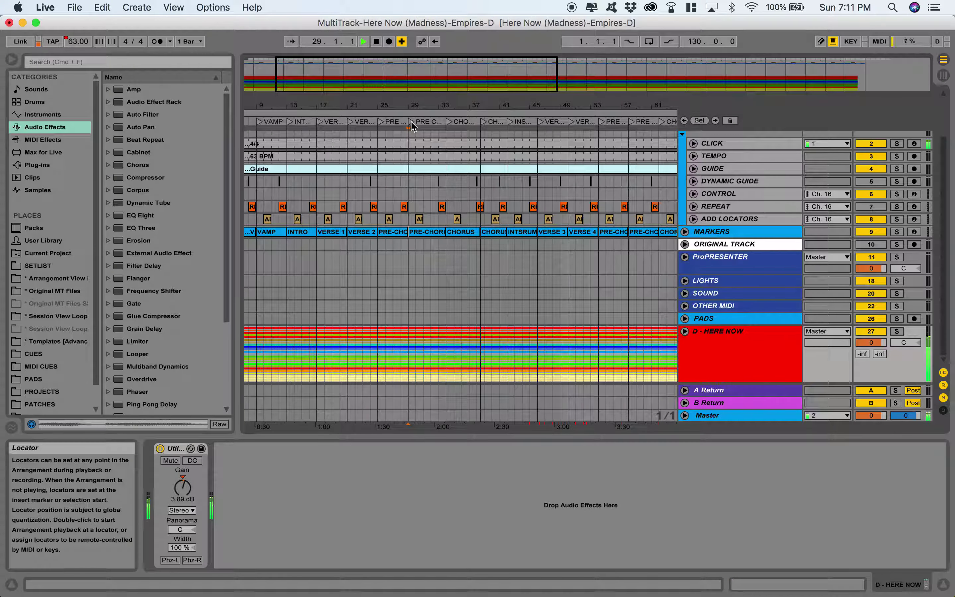
mouse_move(181, 485)
mouse_down()
mouse_move(182, 500)
mouse_move(182, 492)
mouse_up()
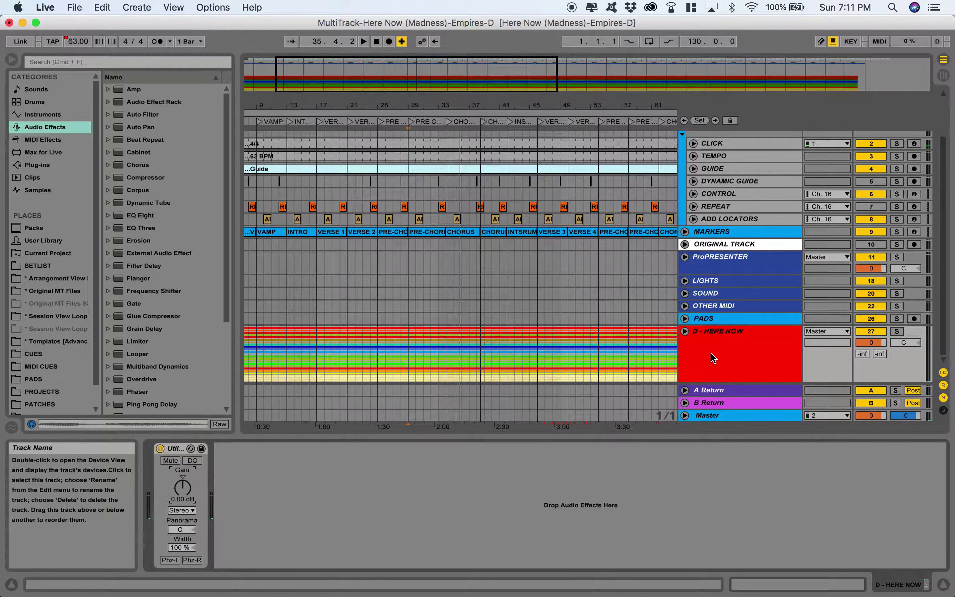
- Fit the whole arrangement in view, collapse the TEMPO / CUES / CLICK / CONT group, and hide the device view and browser
scroll(399, 286, up, 3)
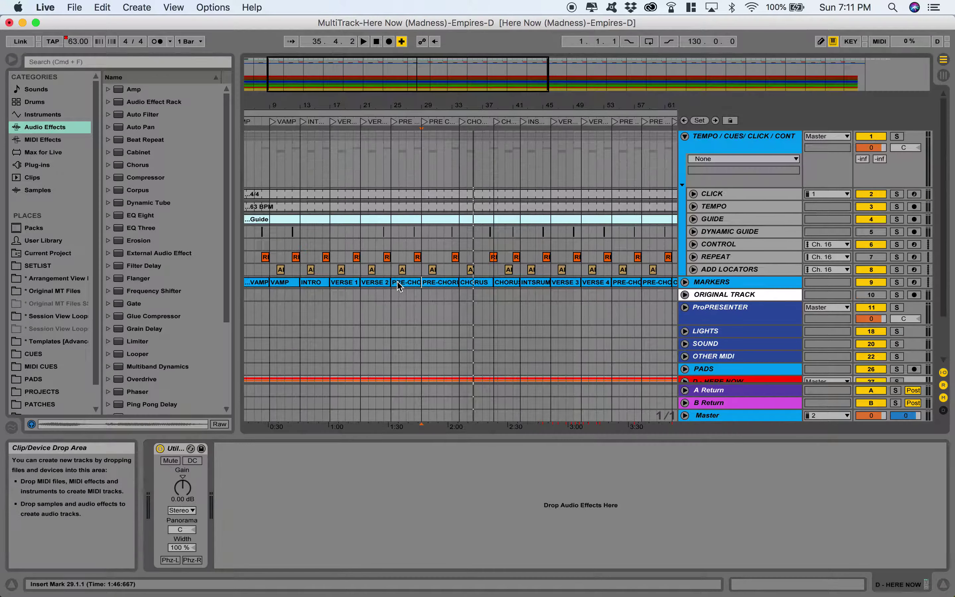
double_click(330, 77)
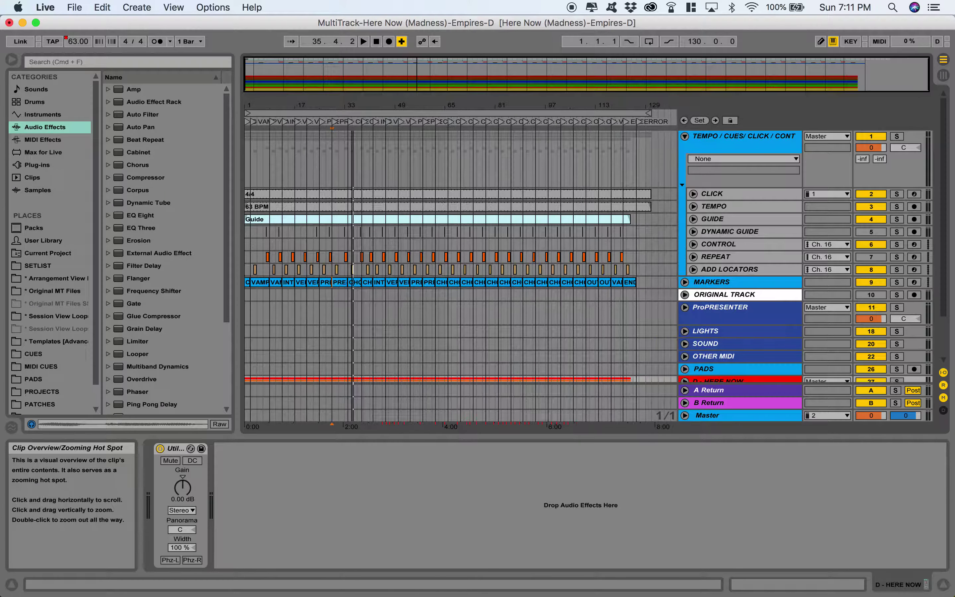
click(685, 136)
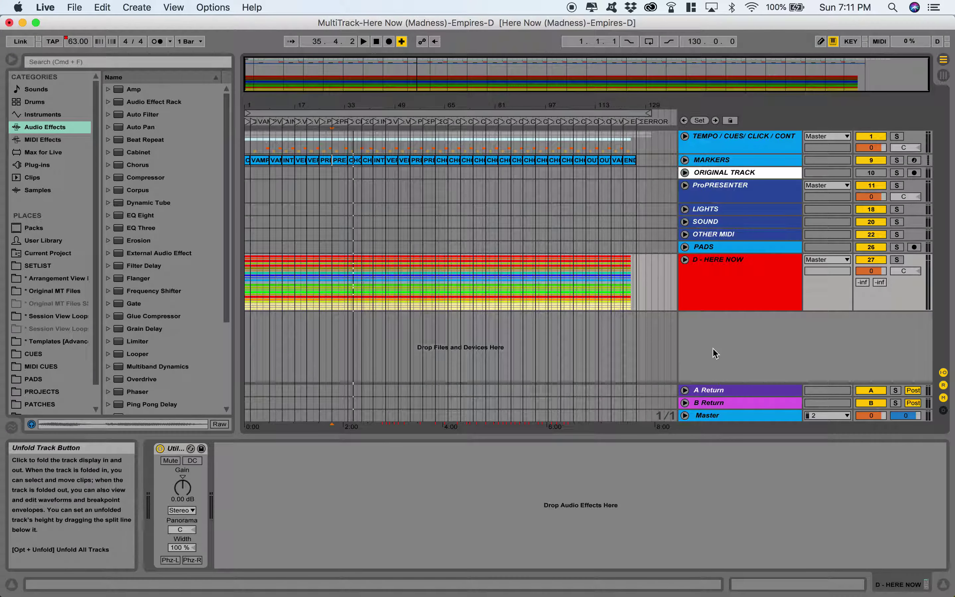
click(943, 588)
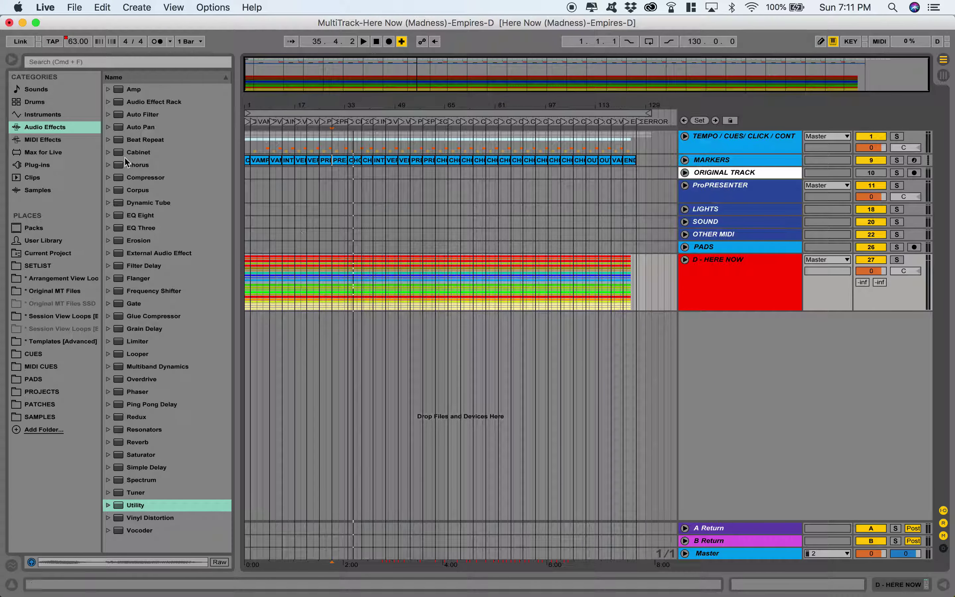
click(11, 60)
- Start saving the Live Set as a new file in Ableton's * Arrangement View Loops [EDITED] folder
click(75, 8)
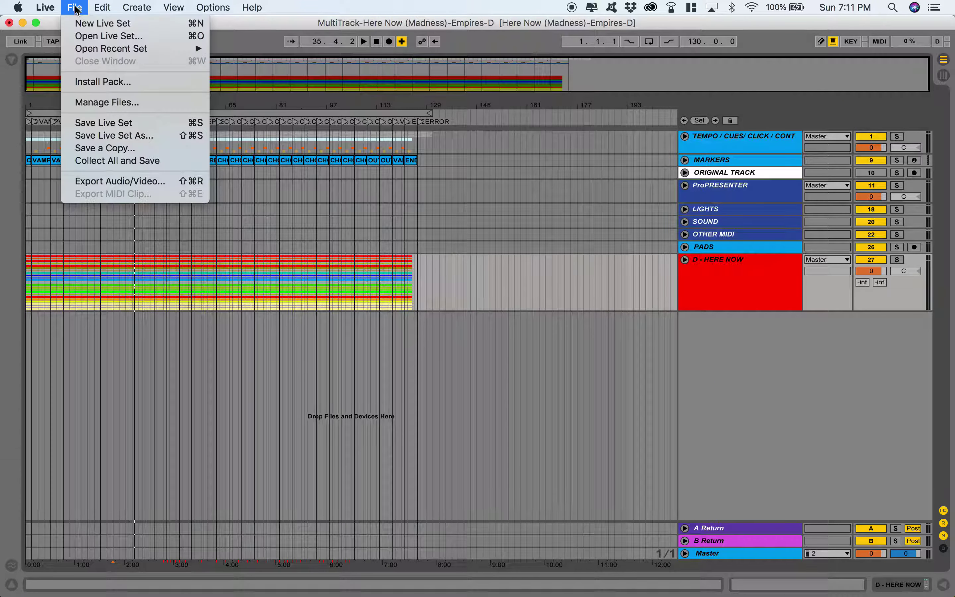
click(113, 141)
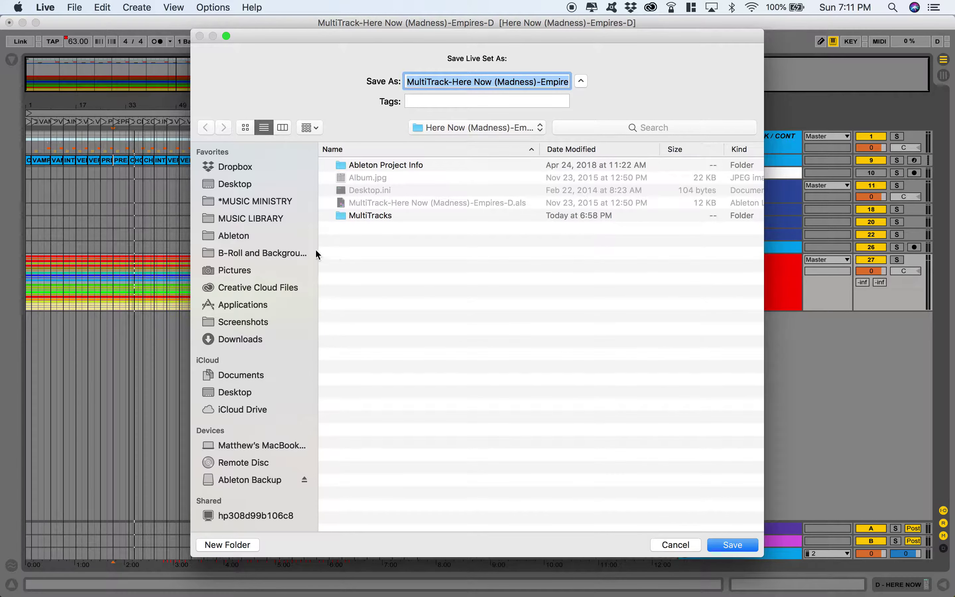
click(239, 236)
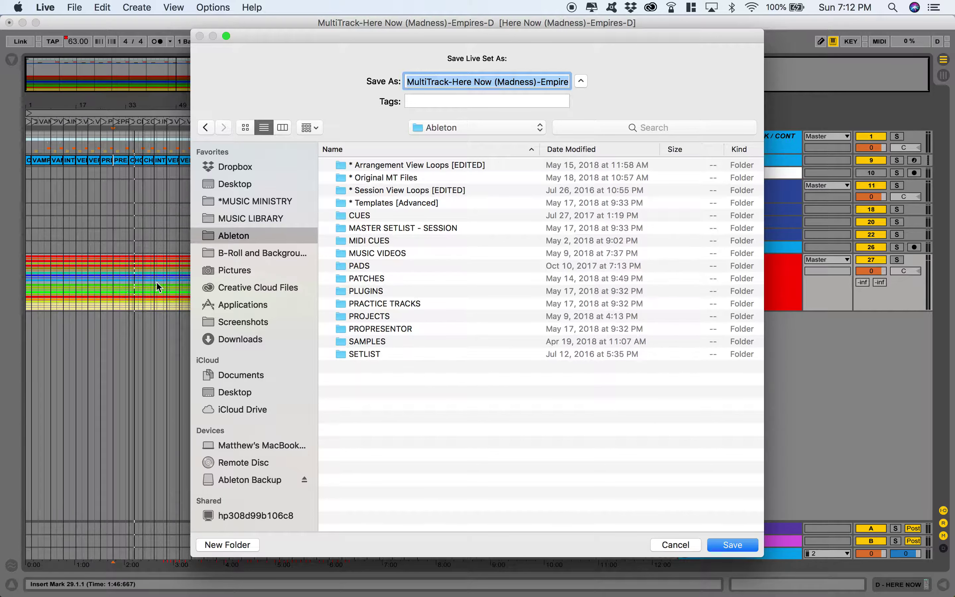
click(400, 166)
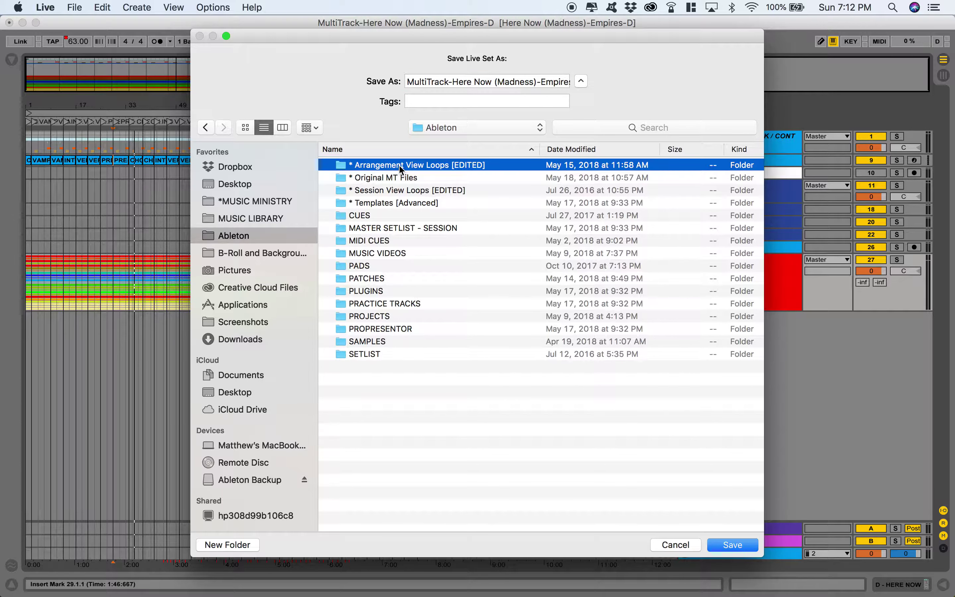
double_click(399, 164)
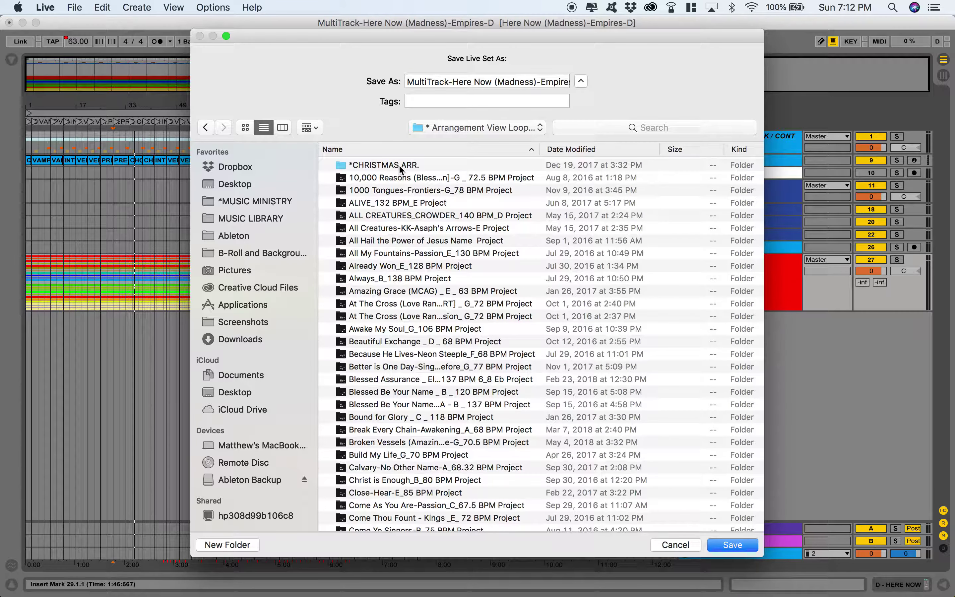
- Name the set Here Now (Madness)-Empires-D_63-69 BPM and save it
click(454, 84)
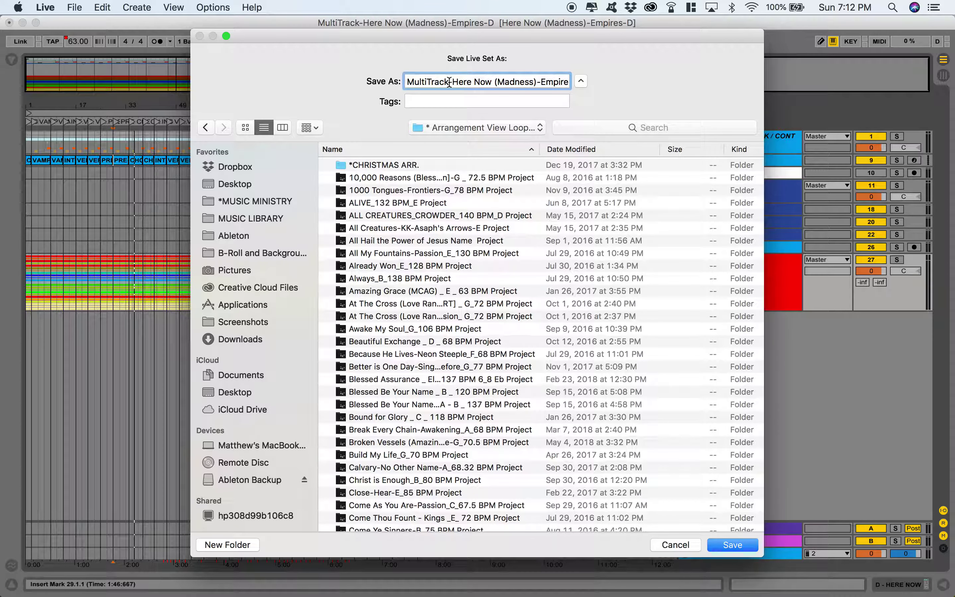
drag(454, 83, 331, 80)
key(BackSpace)
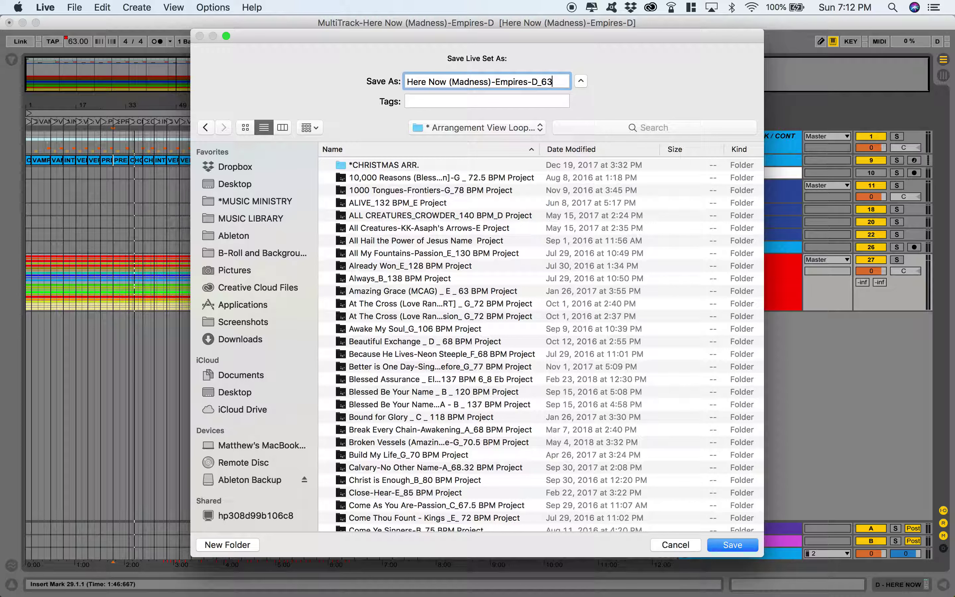
text(BPM)
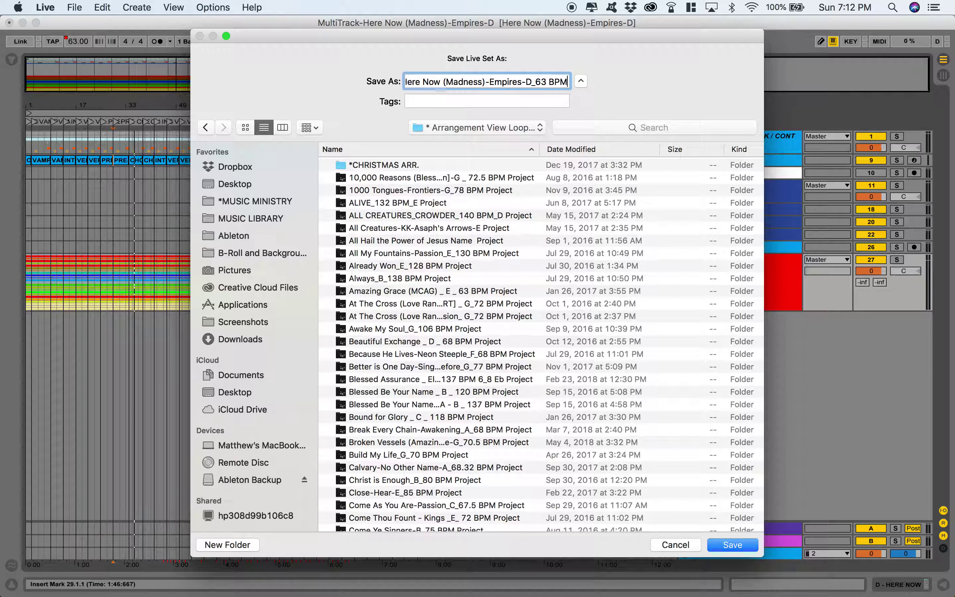
click(548, 83)
text(-69)
click(731, 545)
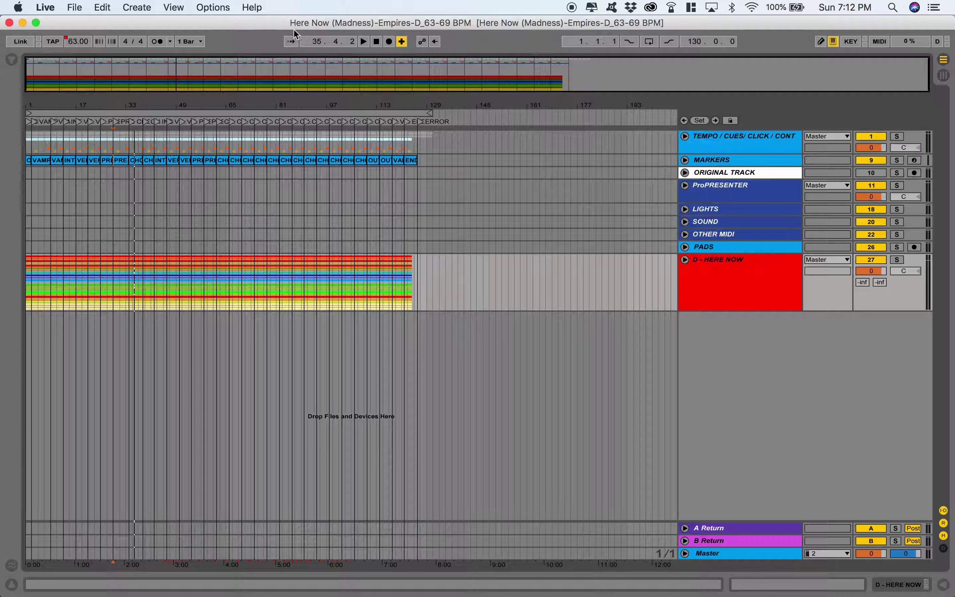
- Collect all files and save, copying media from elsewhere, other Projects, the User Library and Factory Packs into the project
click(73, 8)
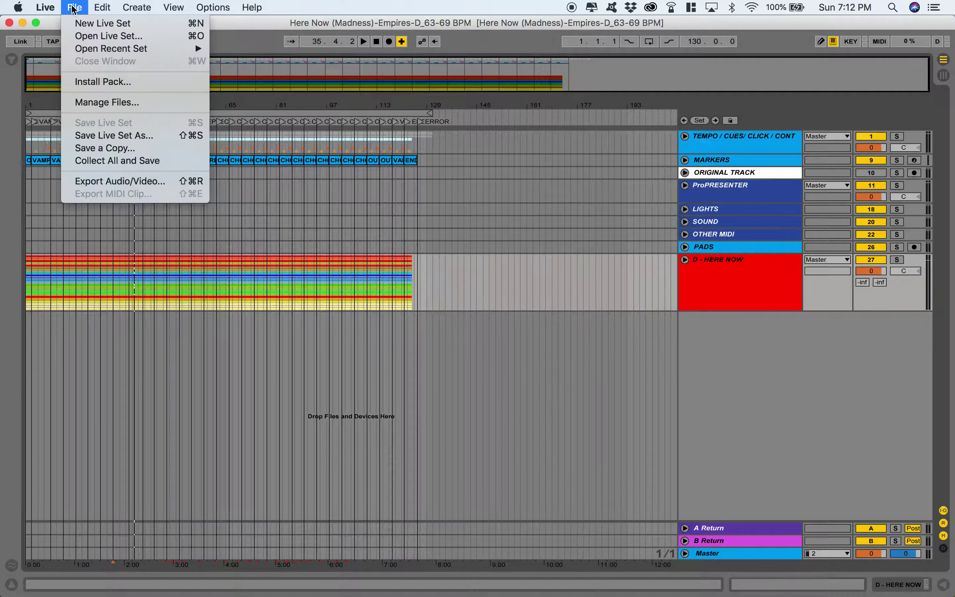
click(100, 164)
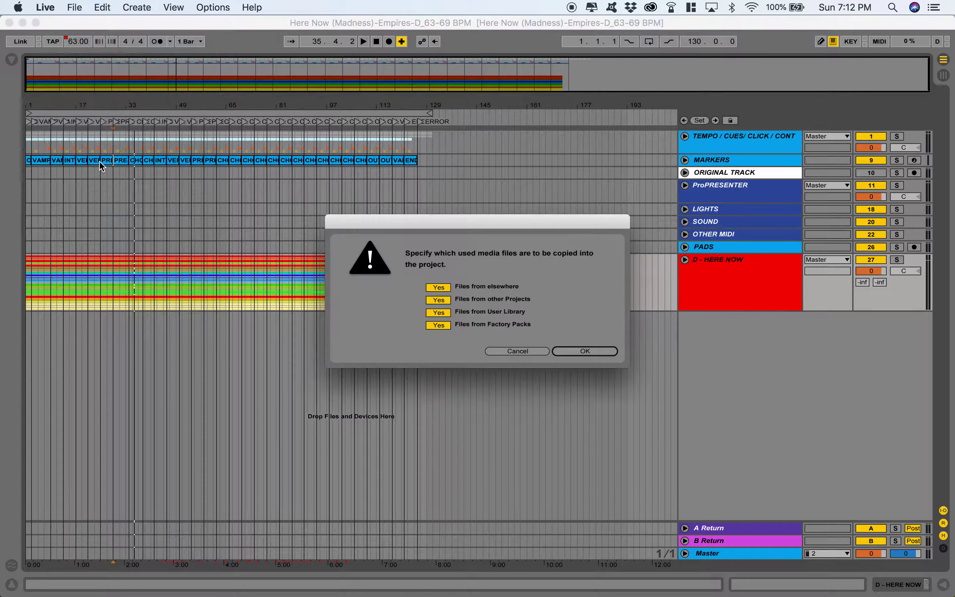
click(583, 355)
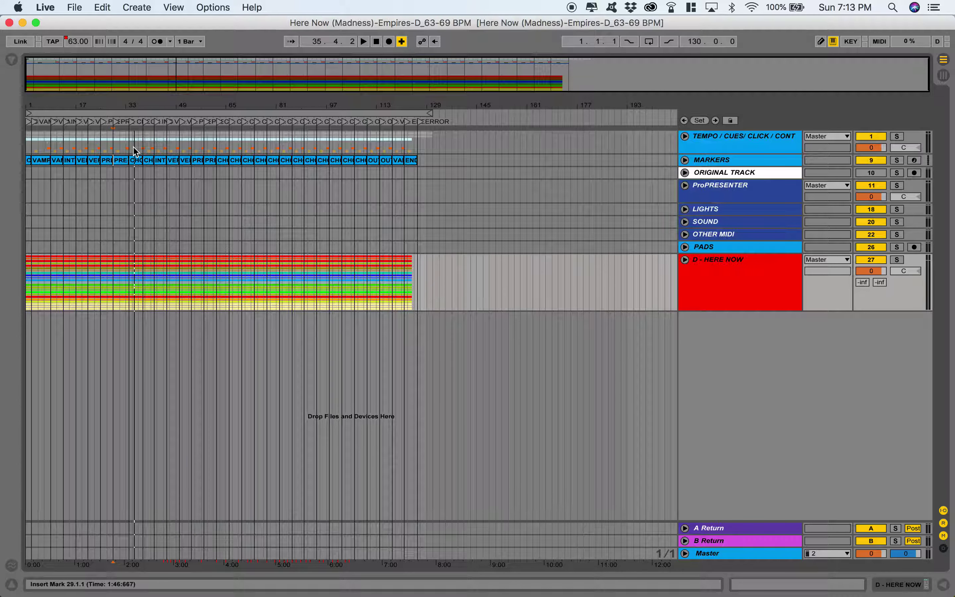
click(12, 62)
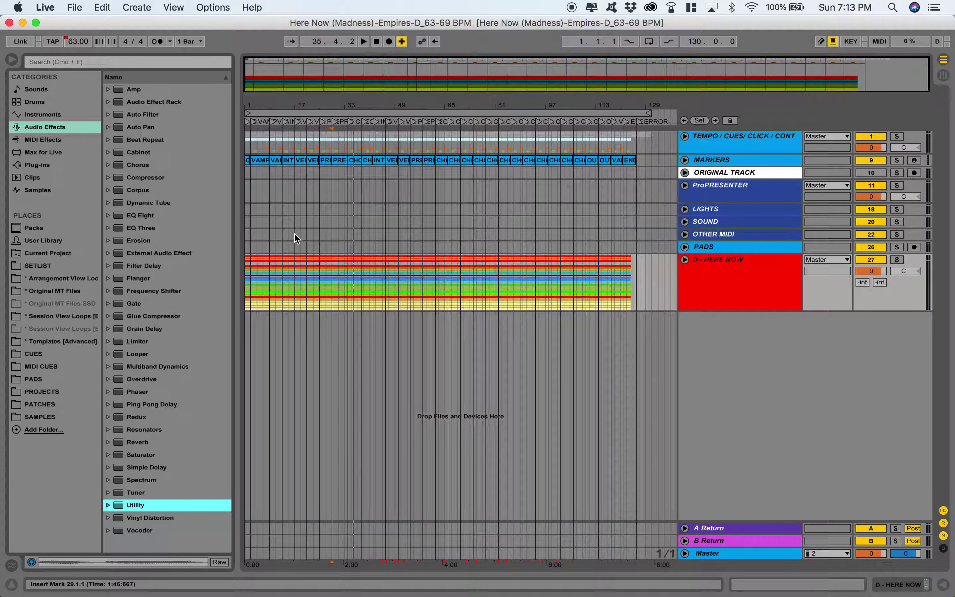
click(12, 62)
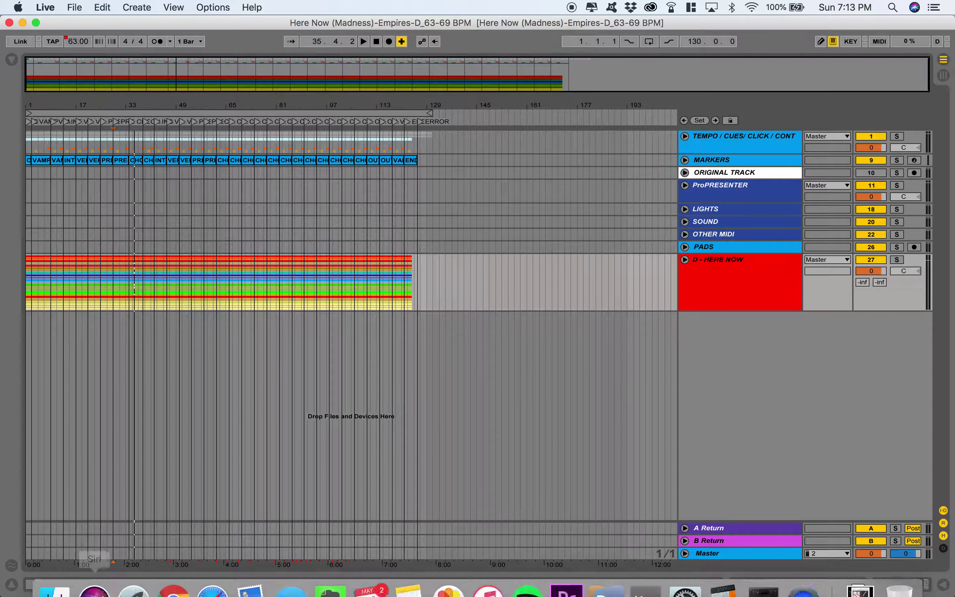
- Switch to Finder and open the Here Now (Madness)-Empires-D_63-69 BPM Project folder inside Ableton's * Arrangement View Loops [EDITED]
click(60, 572)
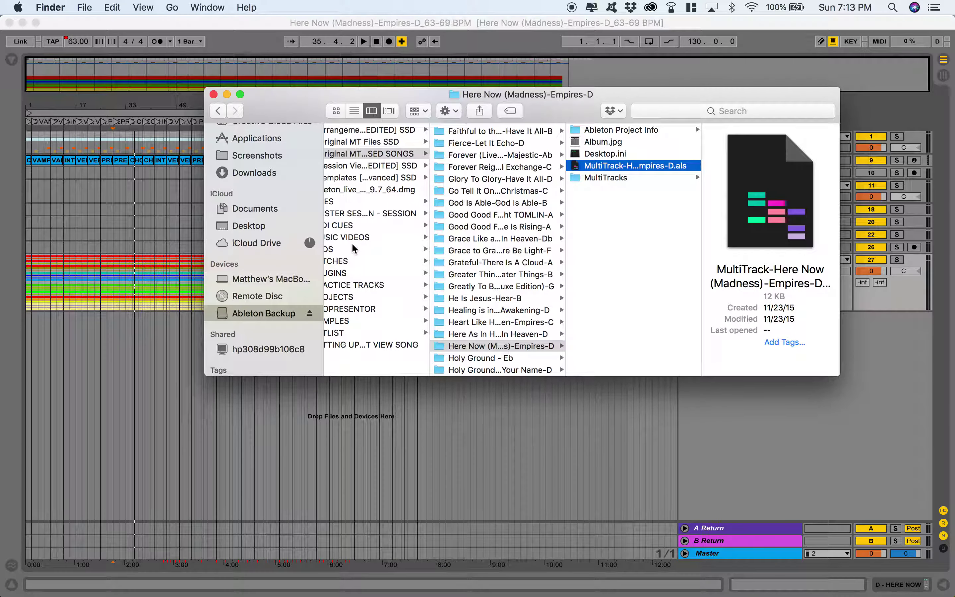
scroll(352, 247, left, 2)
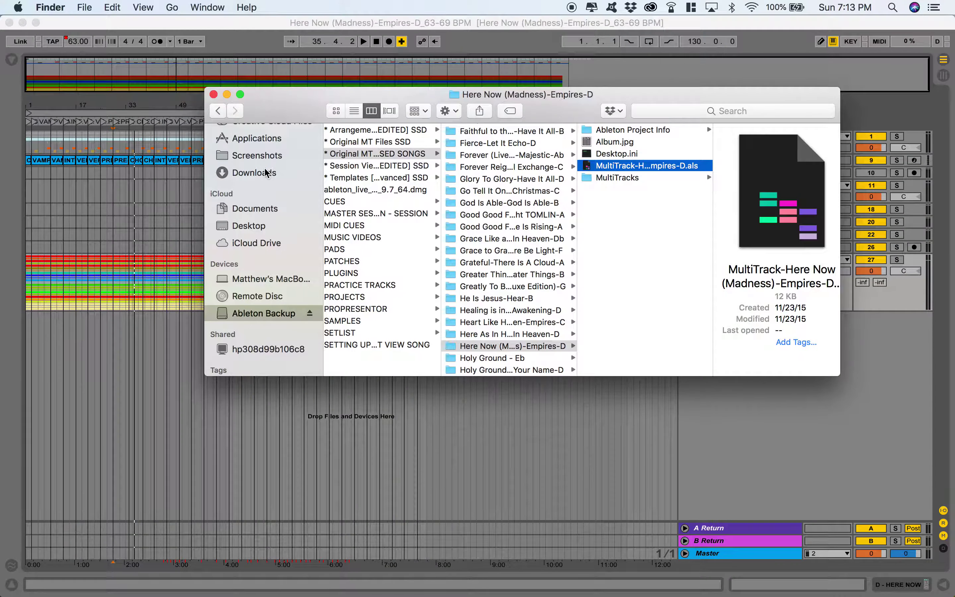
scroll(270, 172, up, 4)
click(249, 149)
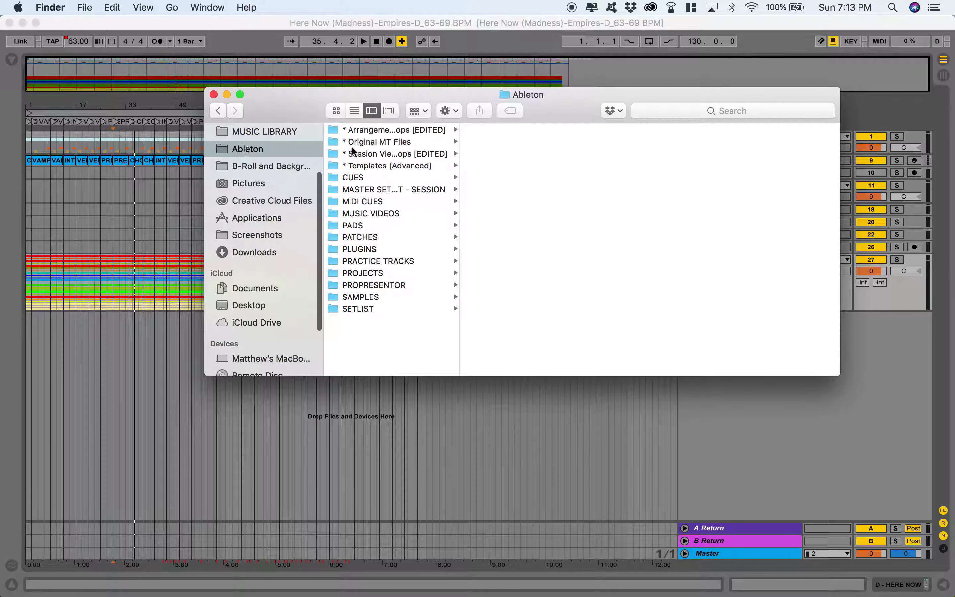
click(388, 130)
scroll(533, 308, down, 15)
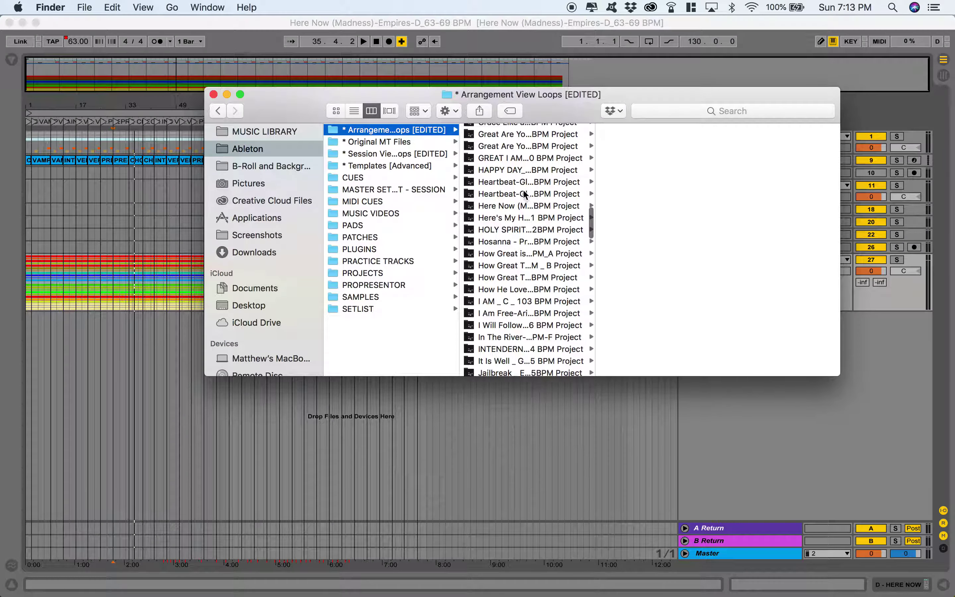
click(509, 205)
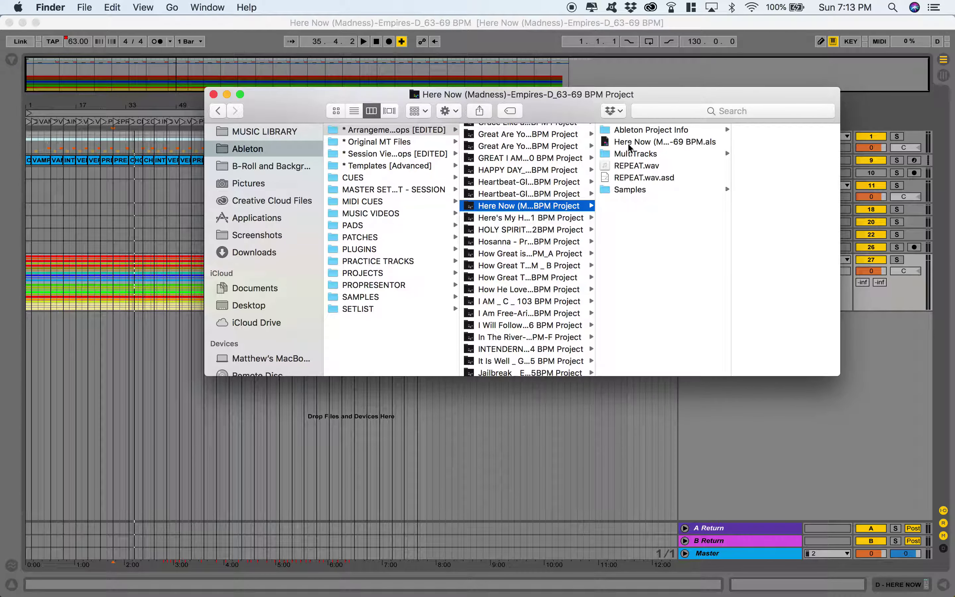
- Check the project's MultiTracks, REPEAT.wav, Live Set file, Samples and Ableton Project Info, and close the Finder window
click(639, 156)
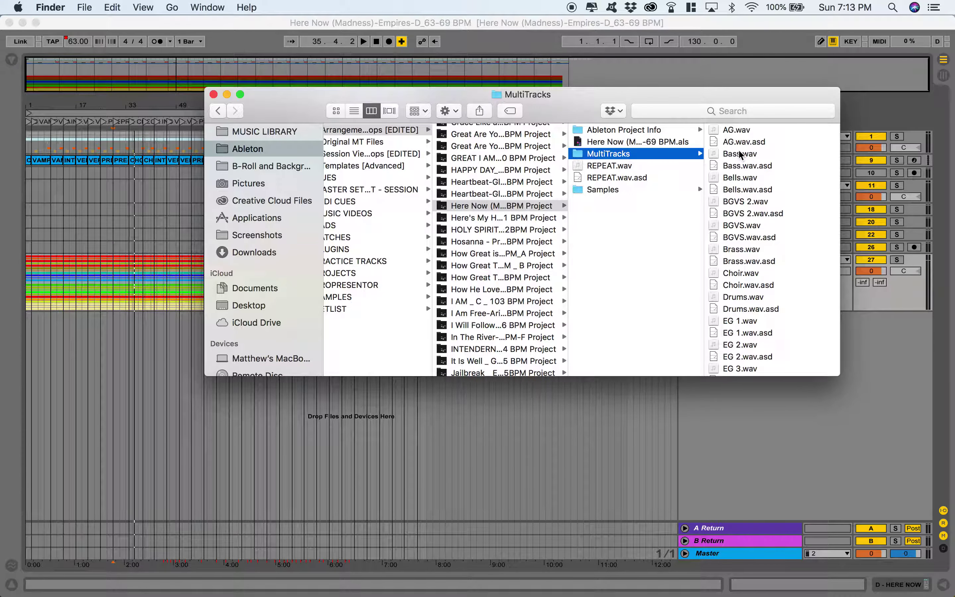
click(611, 166)
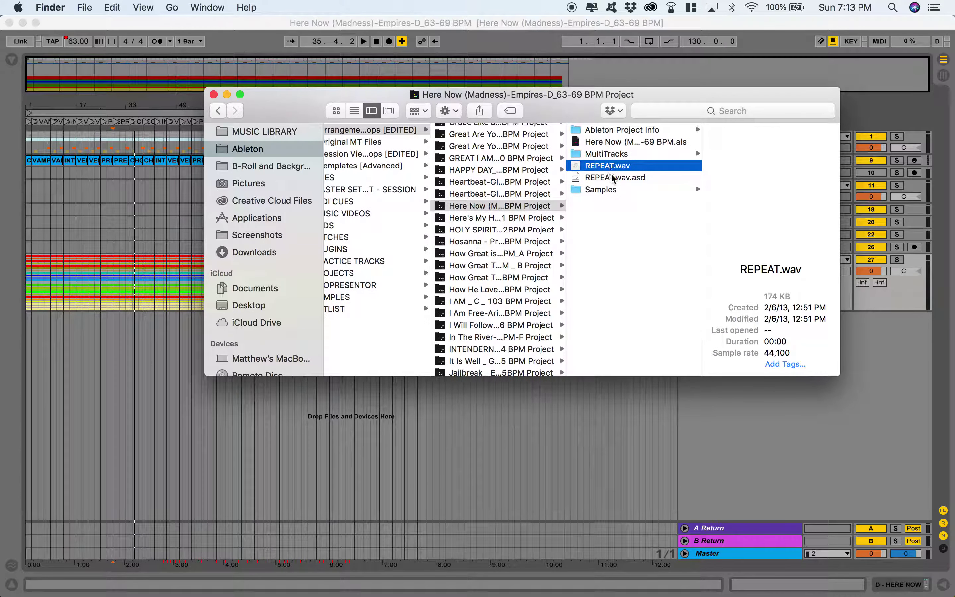
click(609, 143)
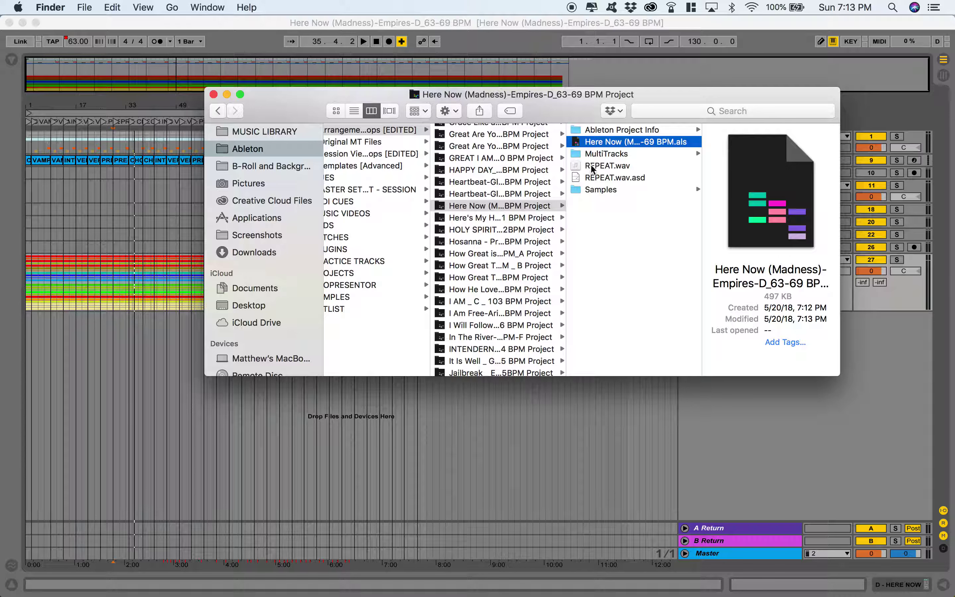
click(608, 191)
click(599, 131)
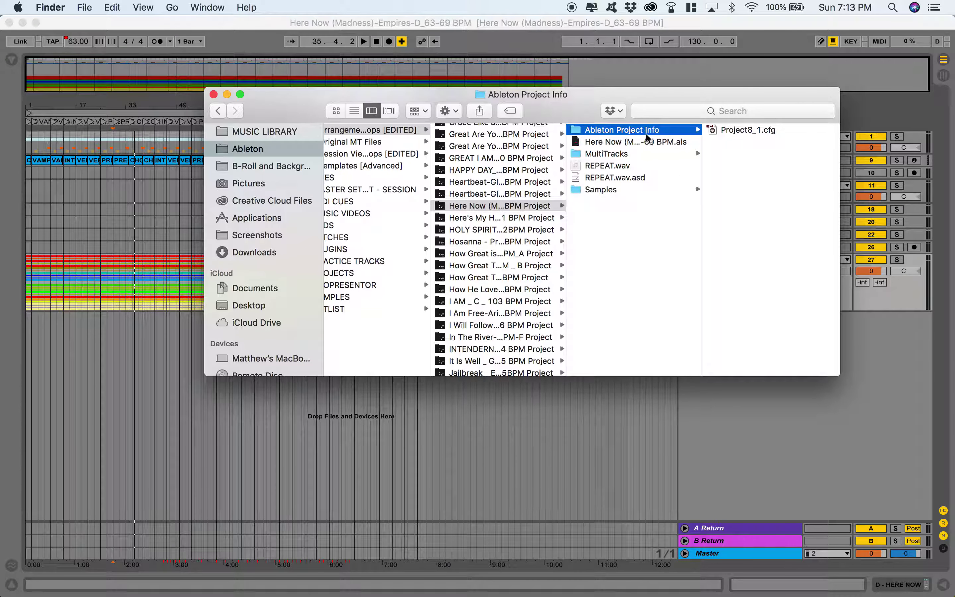
click(214, 95)
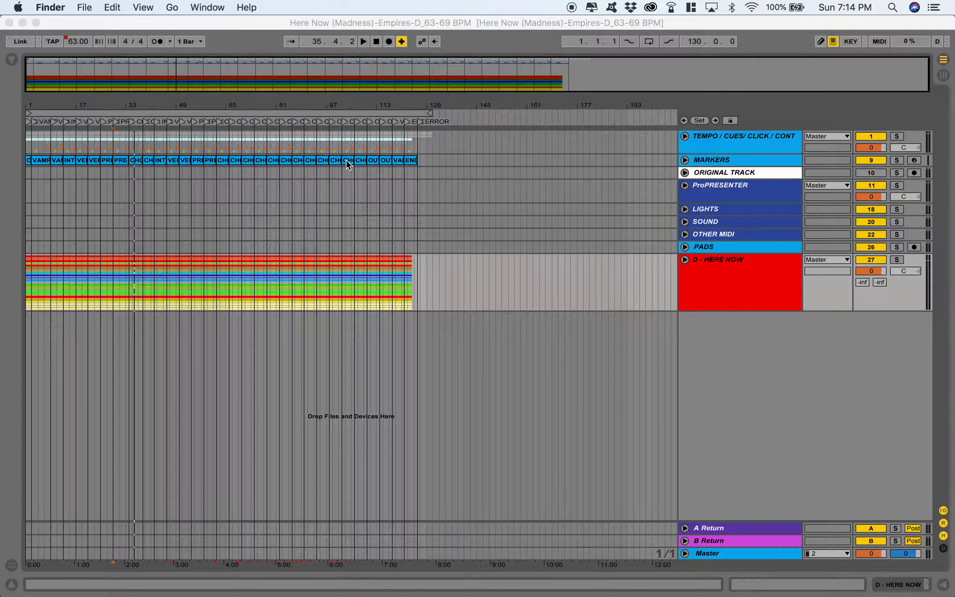
- Return to Live and examine the arrangement's section markers from the choruses through the outro, vamp, ending and error locators
click(234, 74)
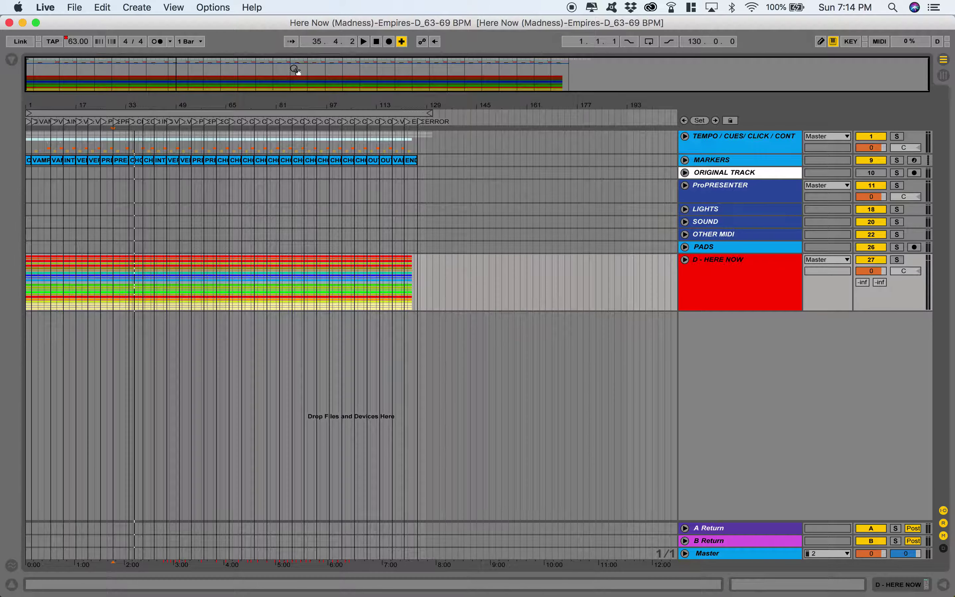
drag(292, 73, 370, 76)
key(plus)
scroll(660, 245, right, 15)
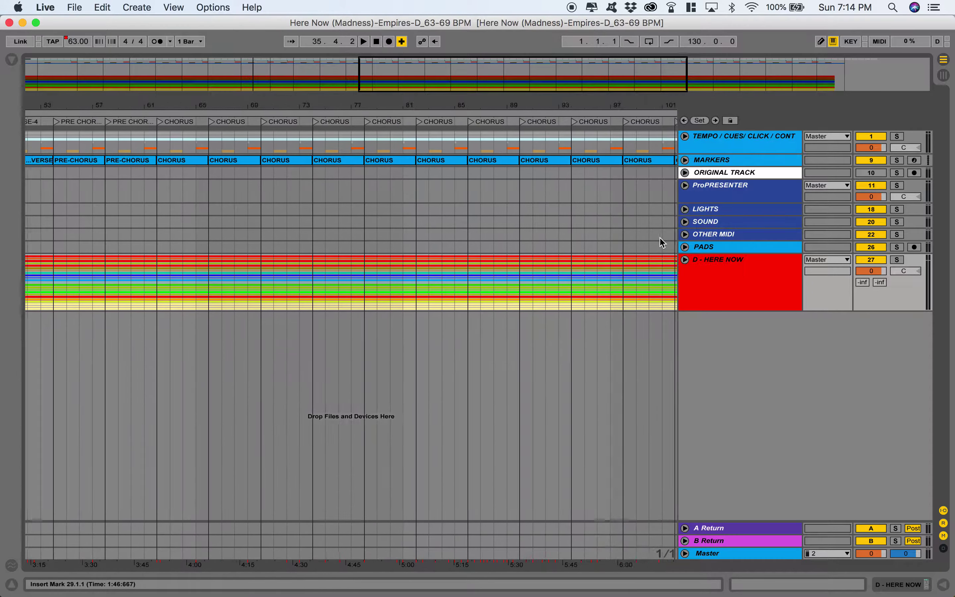
scroll(660, 238, right, 4)
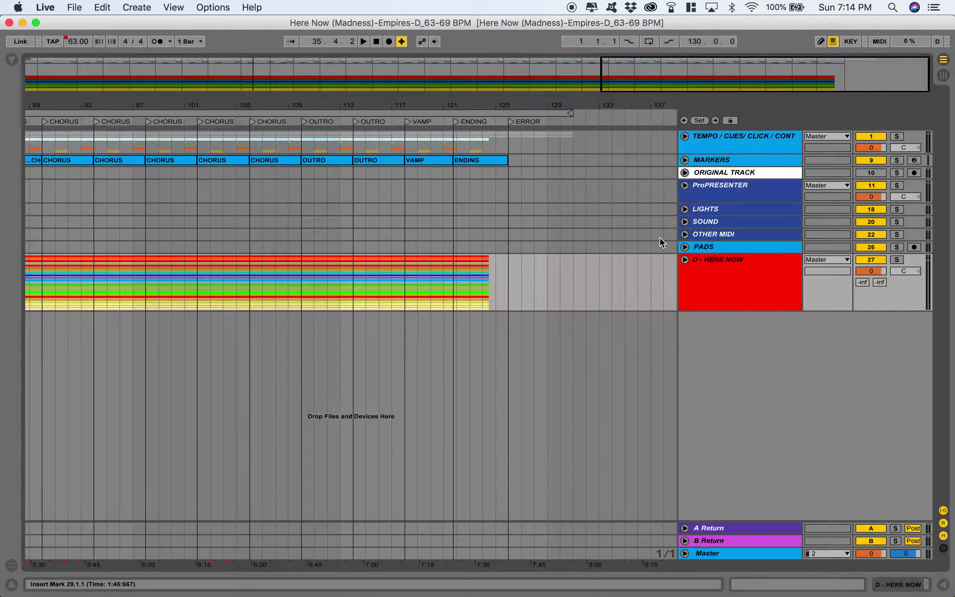
- Inspect the ProPRESENTER group's MIDI tracks, selecting bar 119 on the Select Slide track, and collapse the group again
click(684, 185)
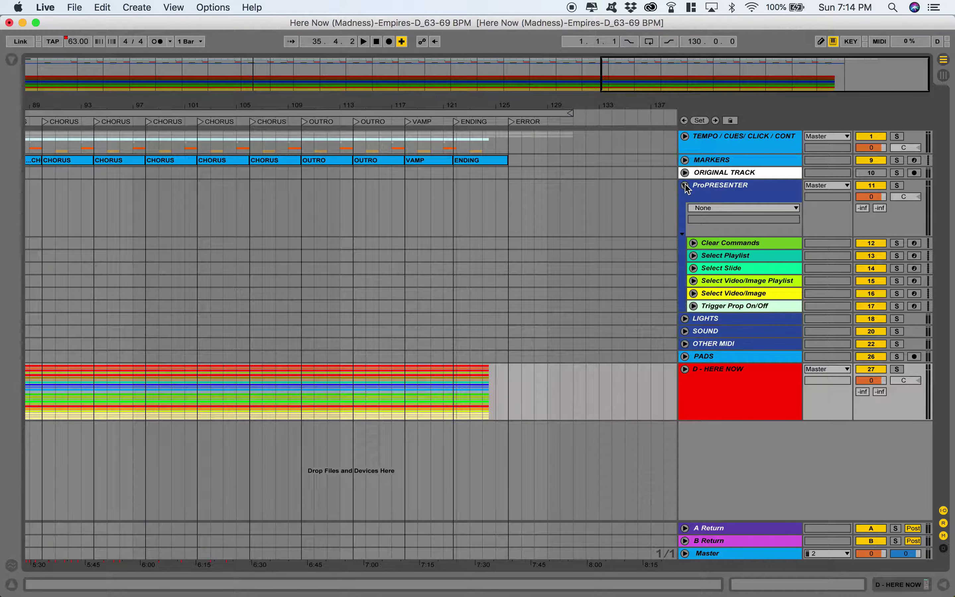
scroll(594, 260, left, 3)
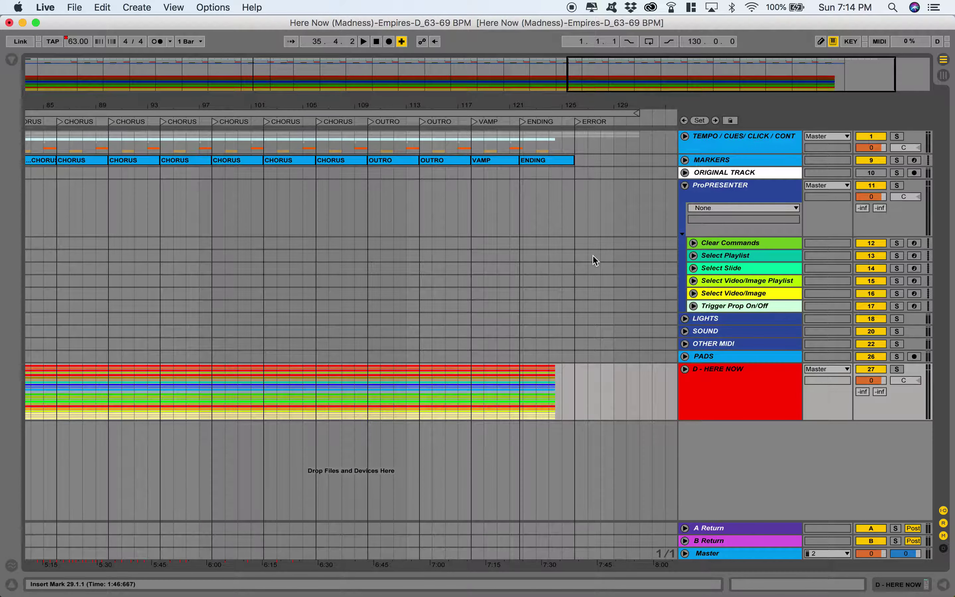
scroll(595, 261, left, 1)
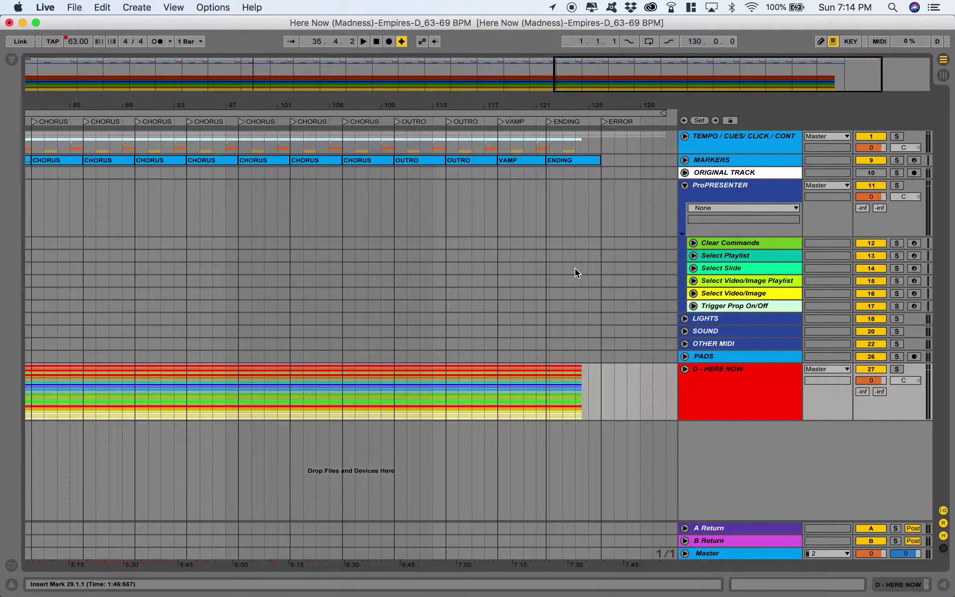
click(514, 271)
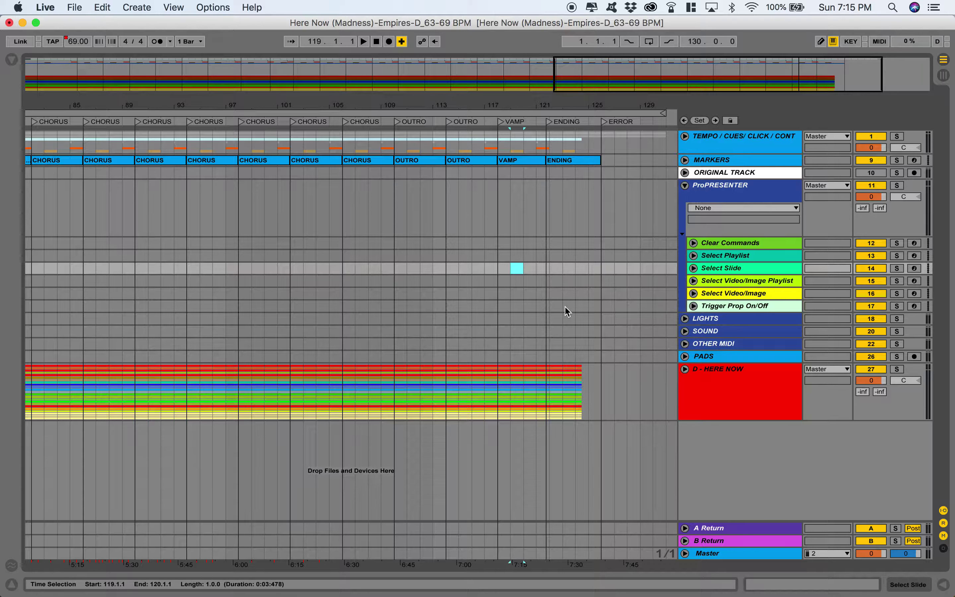
scroll(257, 290, left, 15)
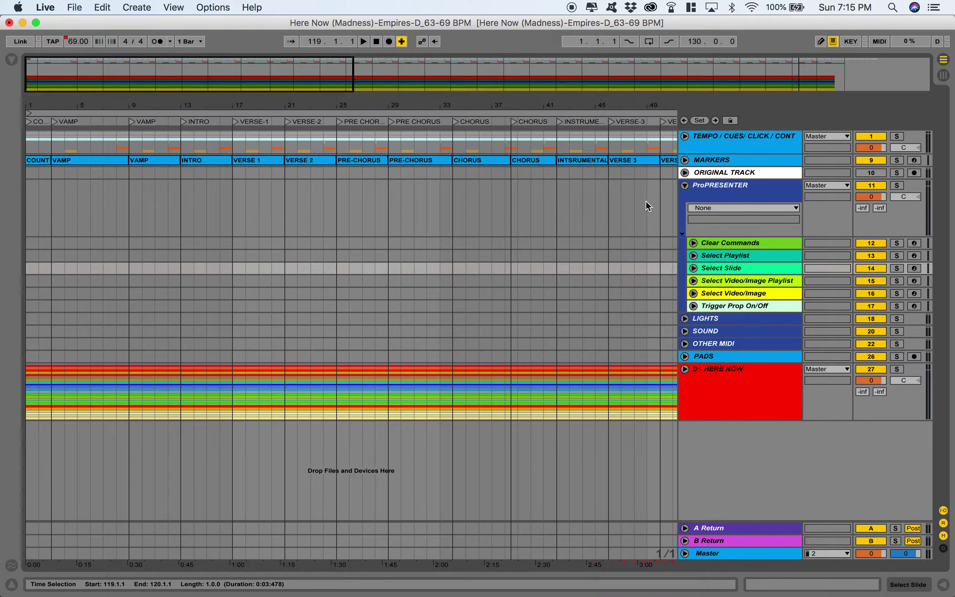
click(685, 185)
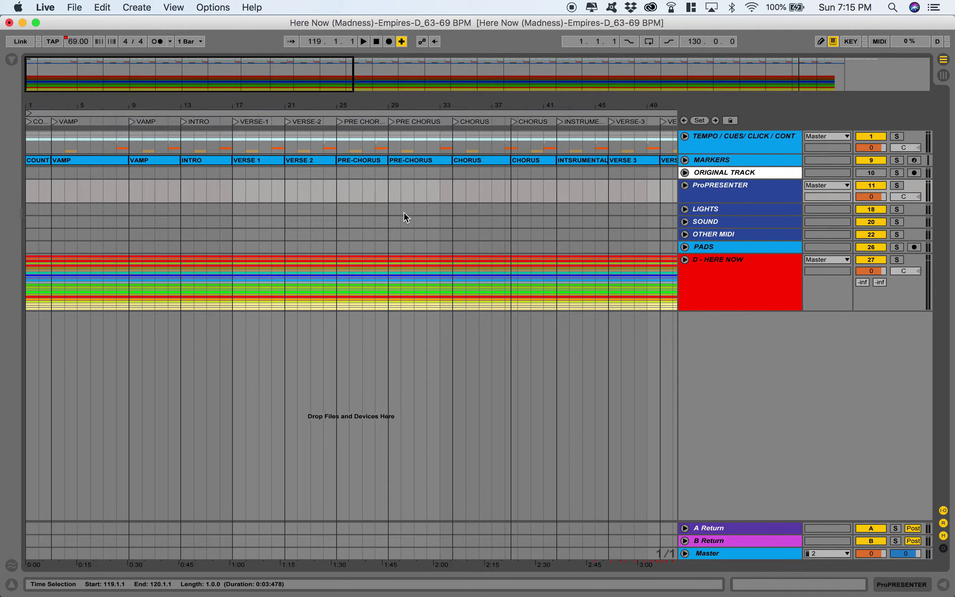
key(ctrl+Down)
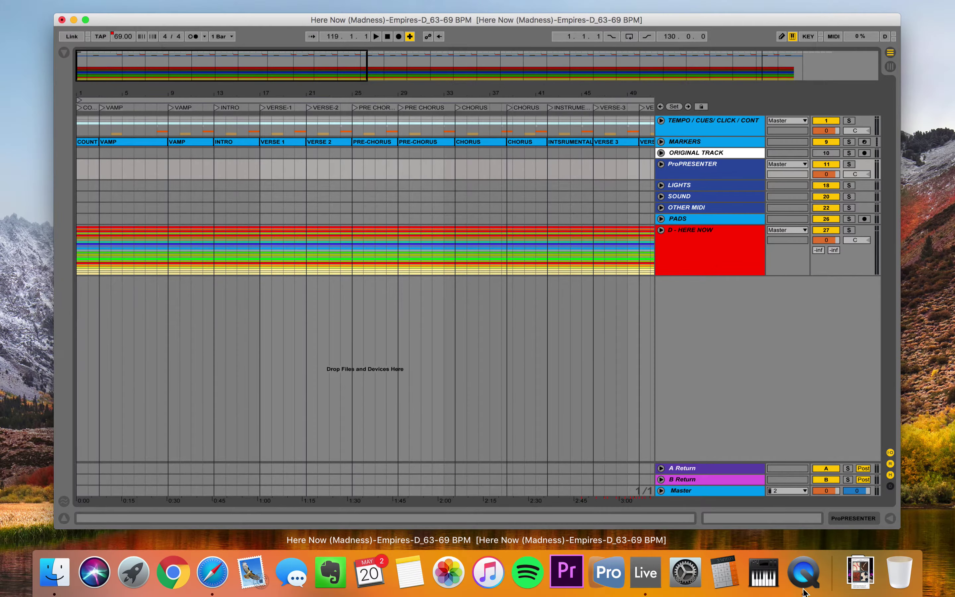
click(803, 588)
key(Escape)
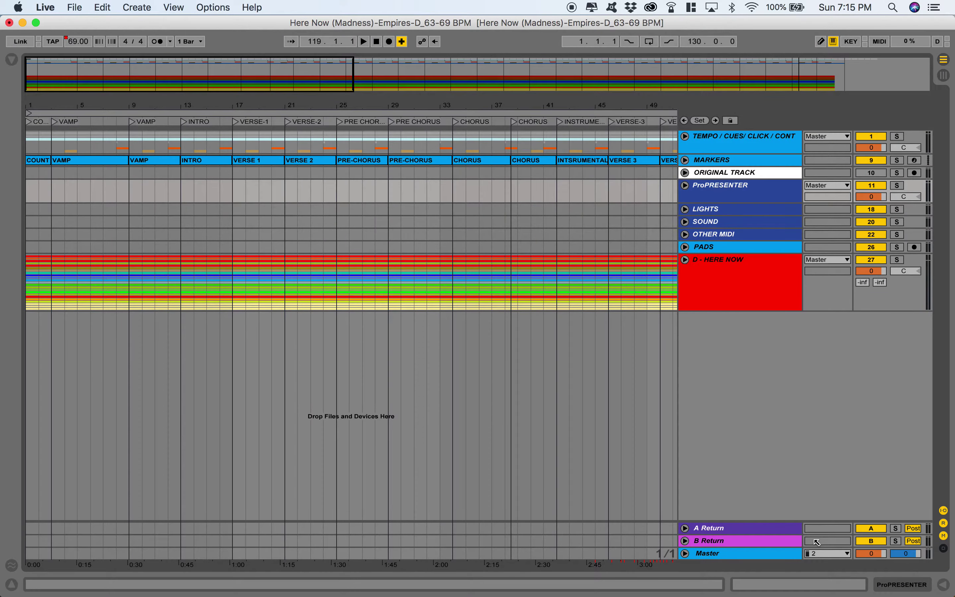
mouse_move(818, 591)
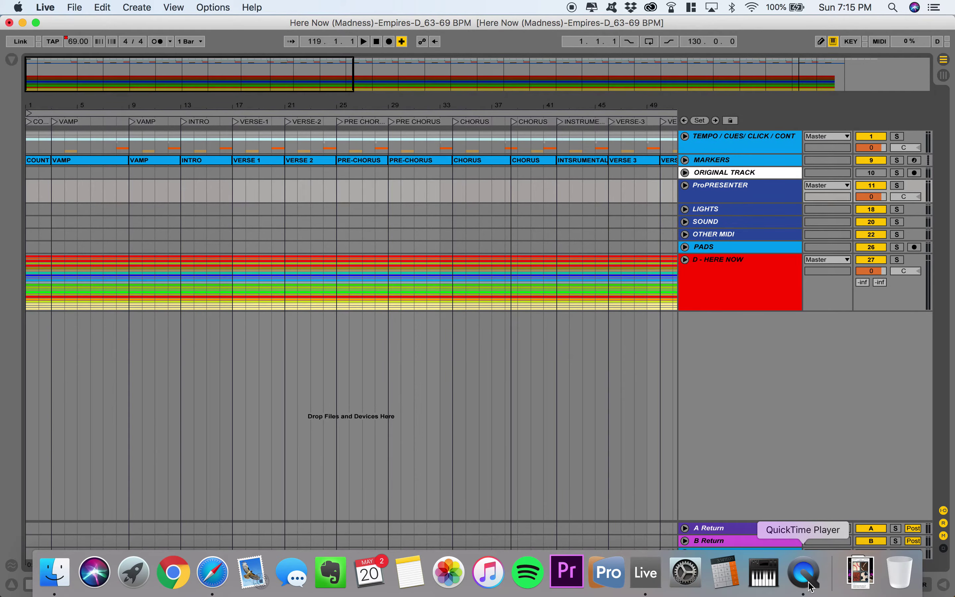
click(810, 587)
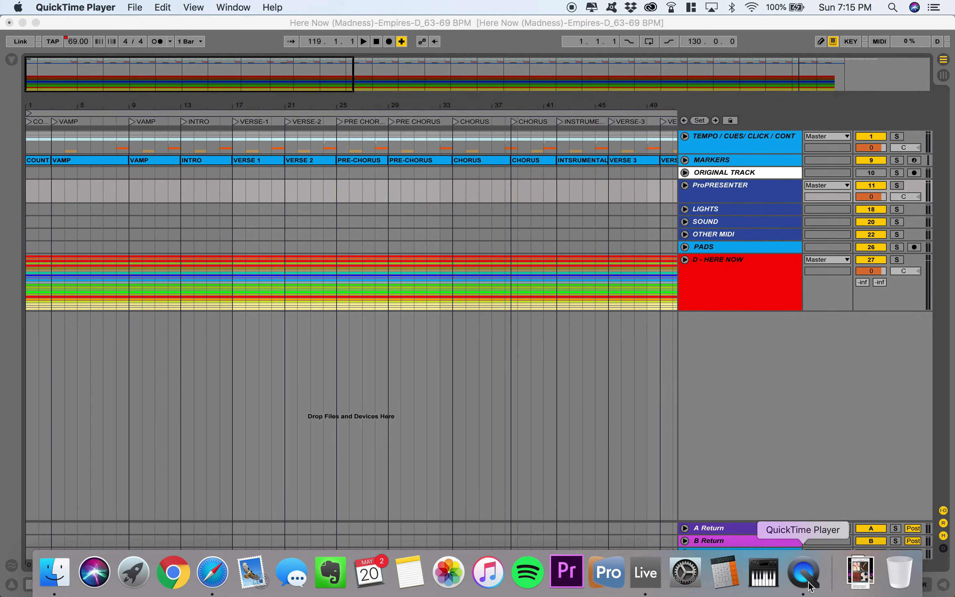